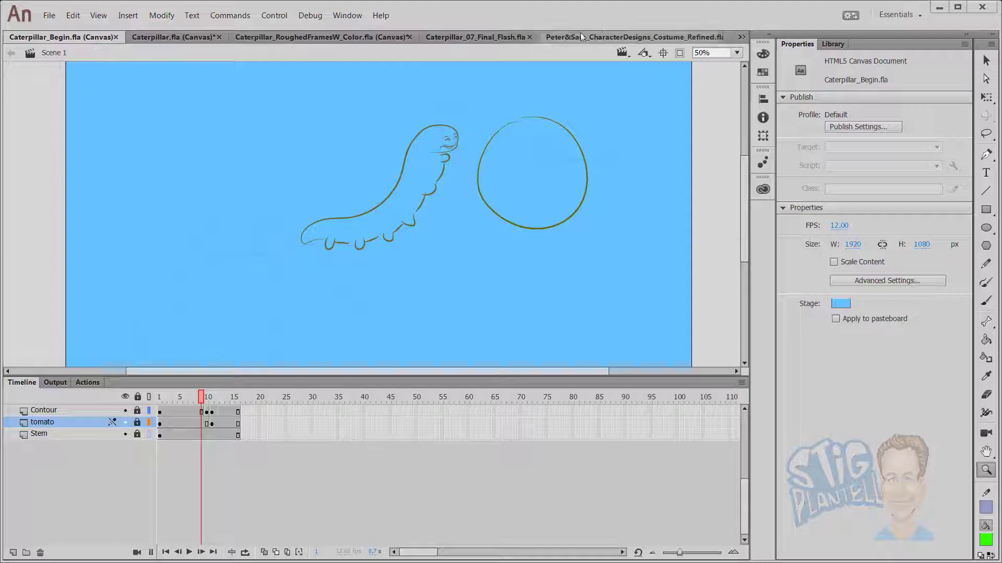
Step: Switch to Caterpillar_07_Final_Flash.fla, scrub its frames and play the caterpillar biting the tomato
click(472, 37)
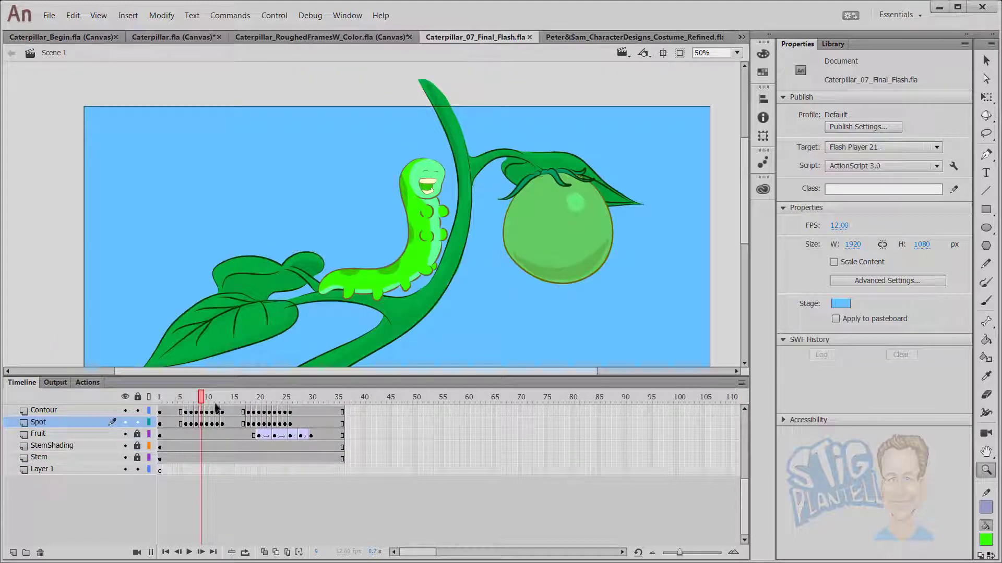
drag(203, 397, 176, 395)
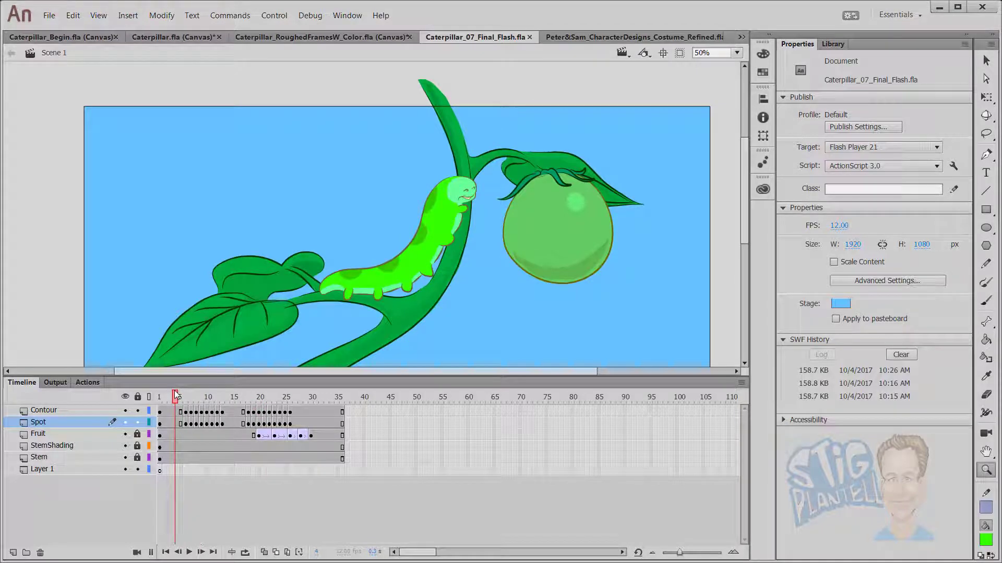
key(Return)
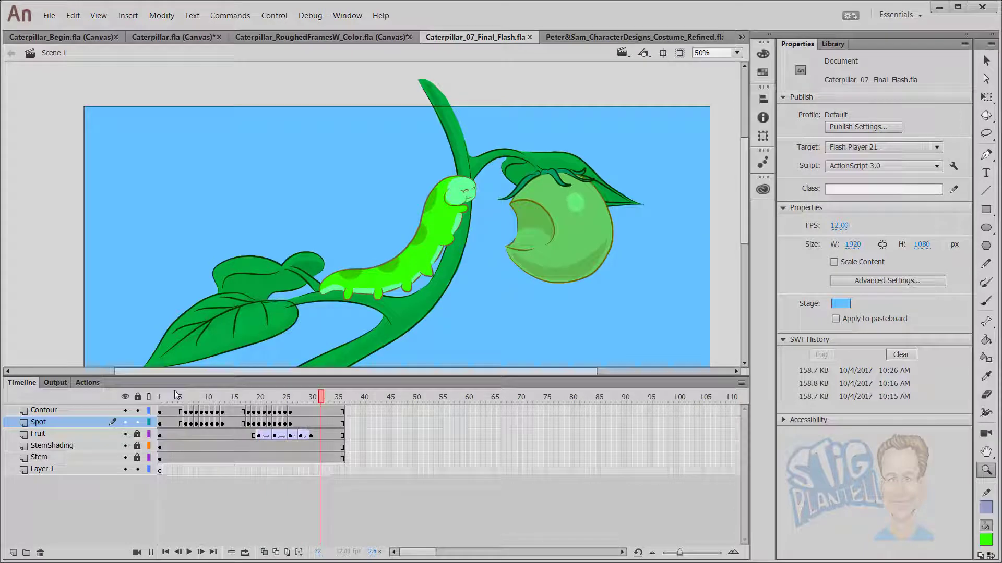
Step: Test the movie as a SWF in Flash Player and close the player once it finishes
key(ctrl+Return)
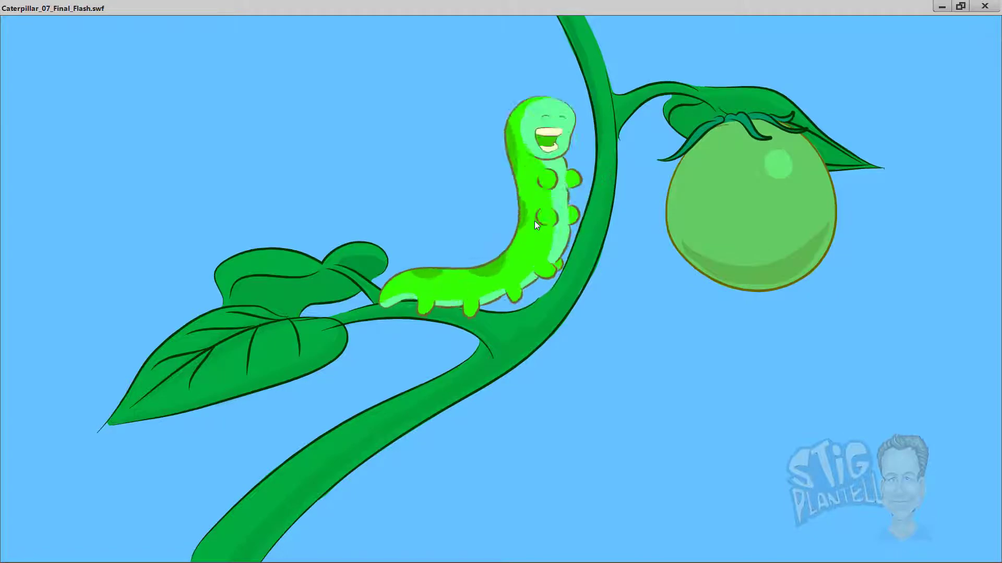
click(984, 6)
Step: In the Principles of Animation PDF, highlight the book credit subtitle, then the Stretch and Squash principle
key(alt+Tab)
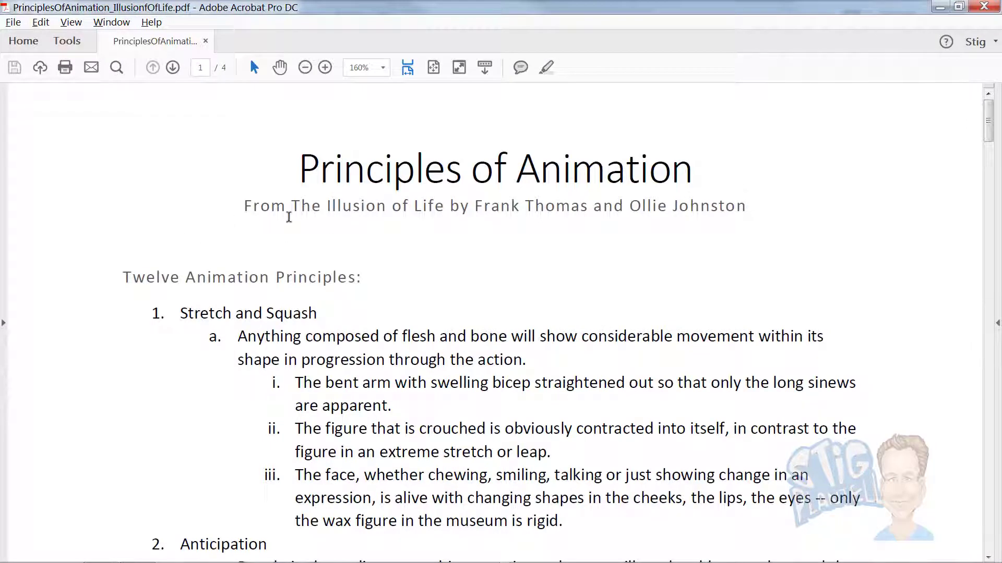
drag(245, 204, 741, 215)
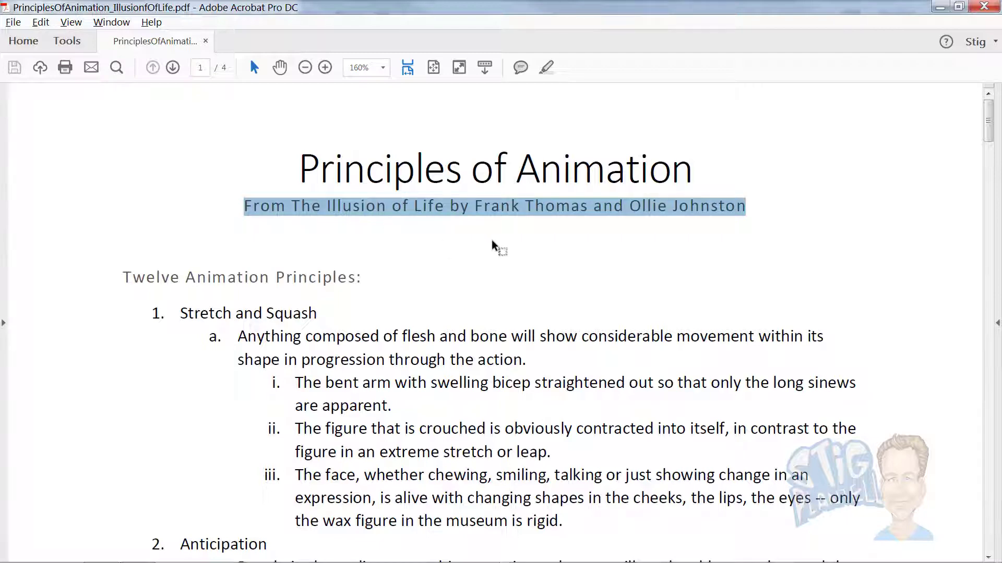
click(338, 275)
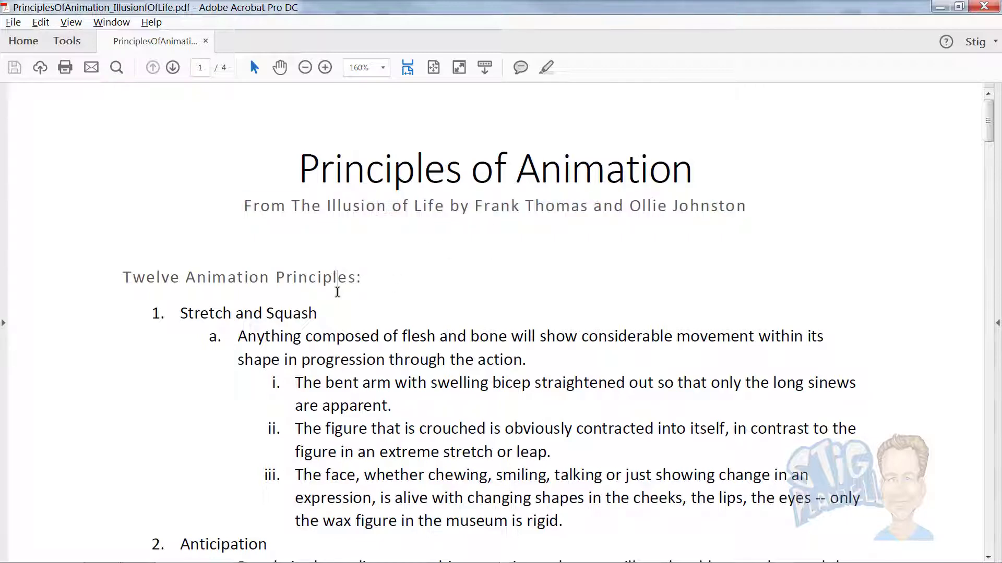
drag(322, 313, 155, 325)
Step: Scroll down, highlighting each heading through Straight Ahead Action and Pose to Pose
scroll(453, 274, down, 10)
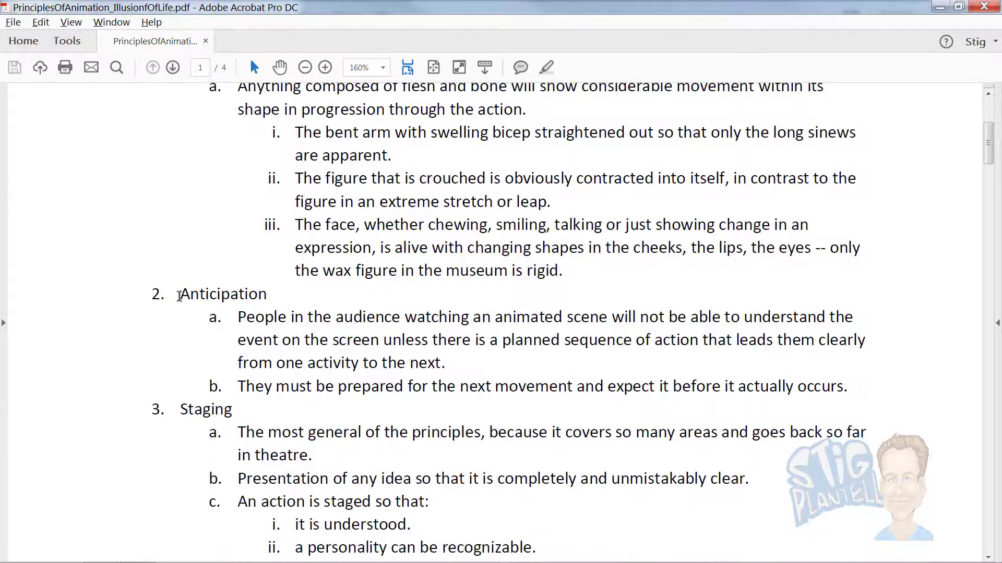
drag(179, 295, 283, 297)
scroll(421, 252, down, 6)
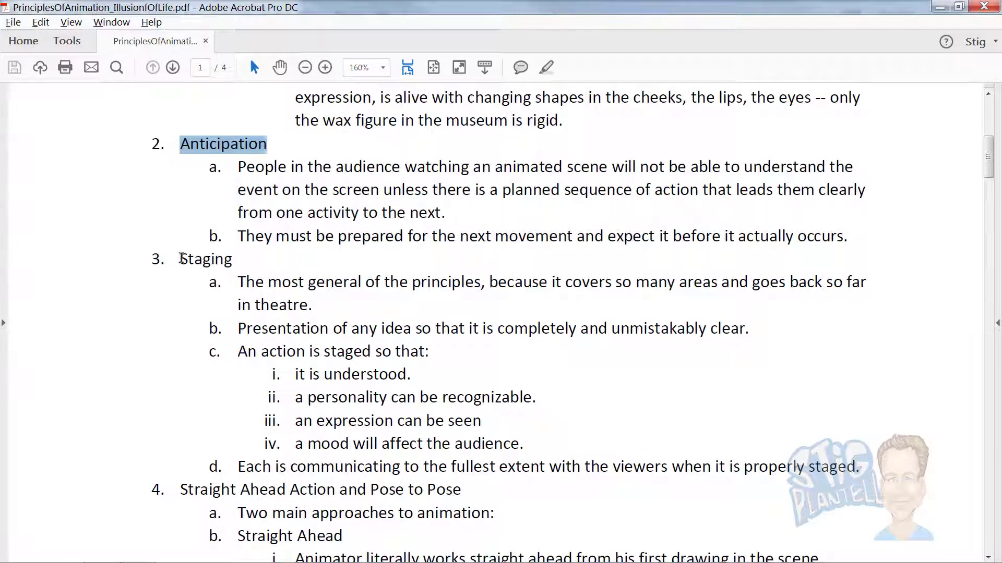
drag(180, 260, 264, 282)
scroll(373, 250, down, 13)
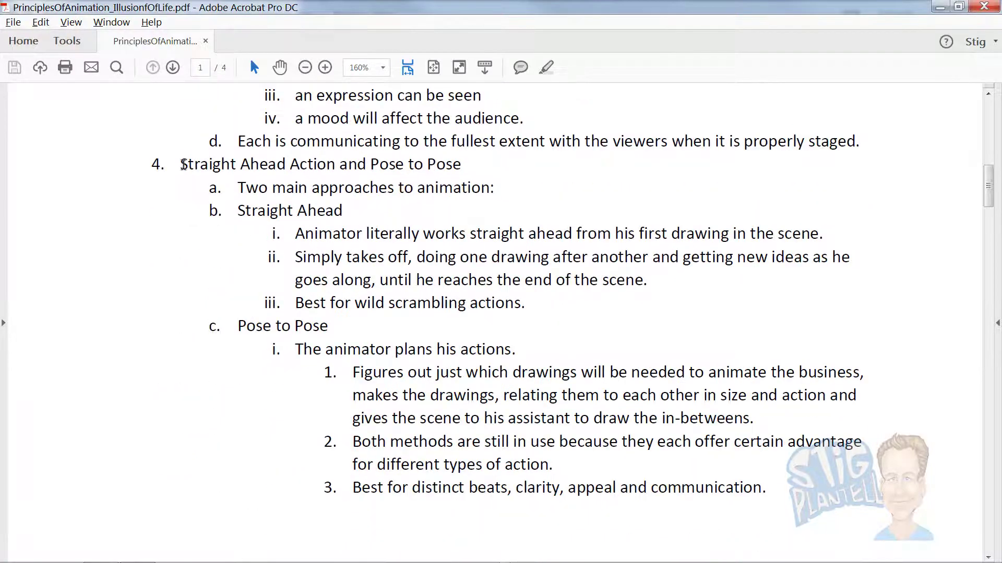
drag(180, 164, 462, 164)
Step: Continue down, highlighting the Slow In and Slow Out and Arcs headings
scroll(512, 155, down, 17)
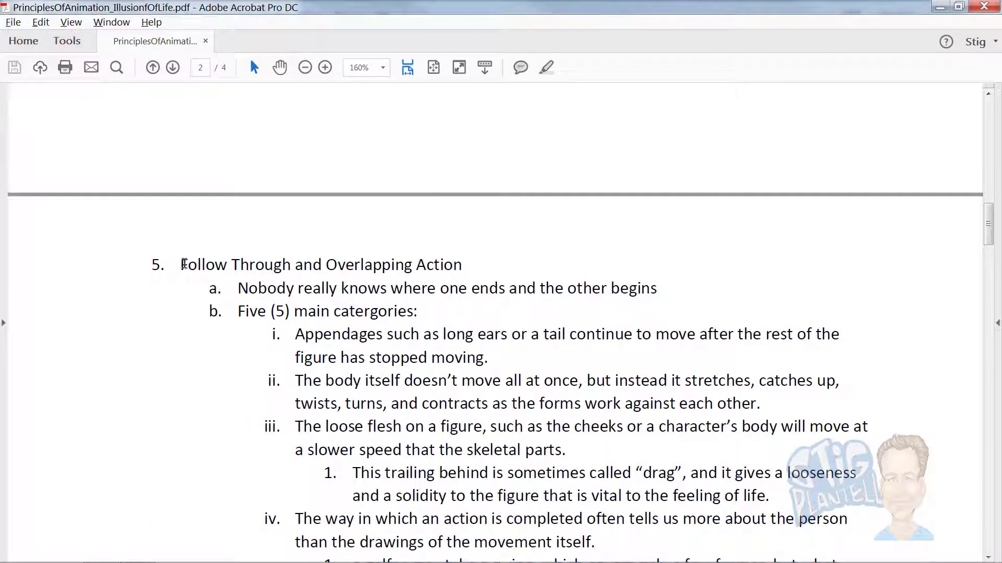
drag(180, 265, 447, 261)
scroll(502, 244, down, 3)
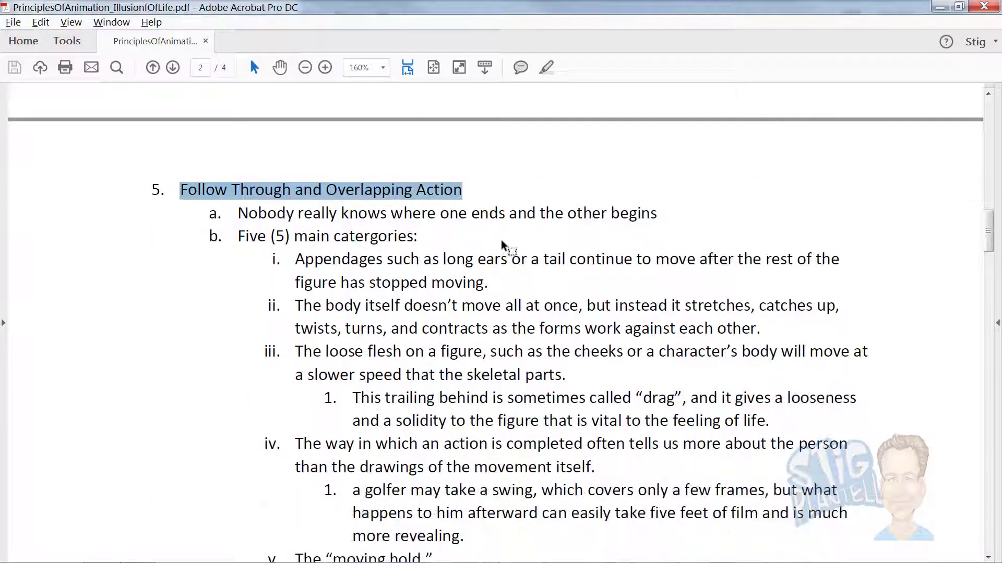
scroll(502, 245, down, 20)
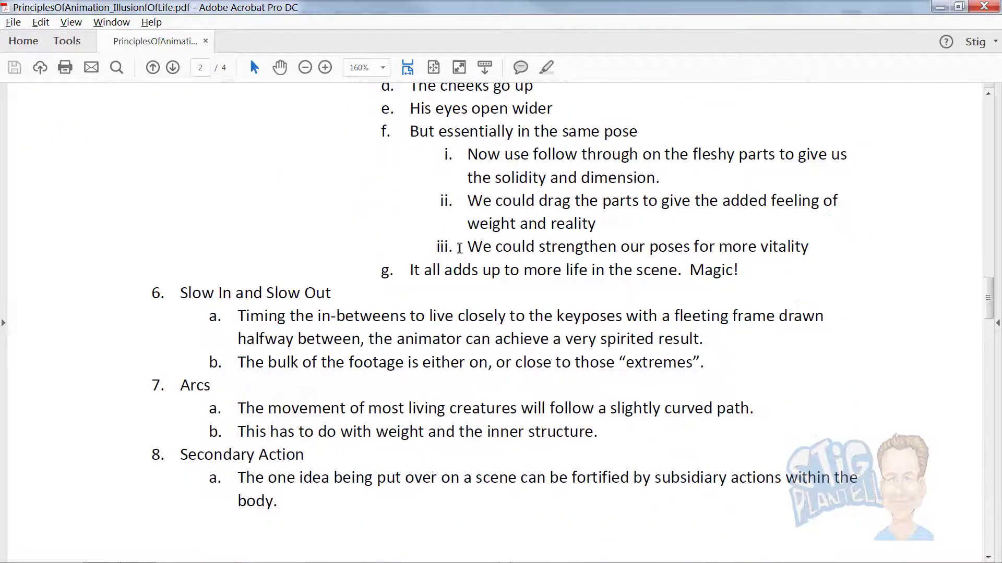
drag(180, 294, 311, 293)
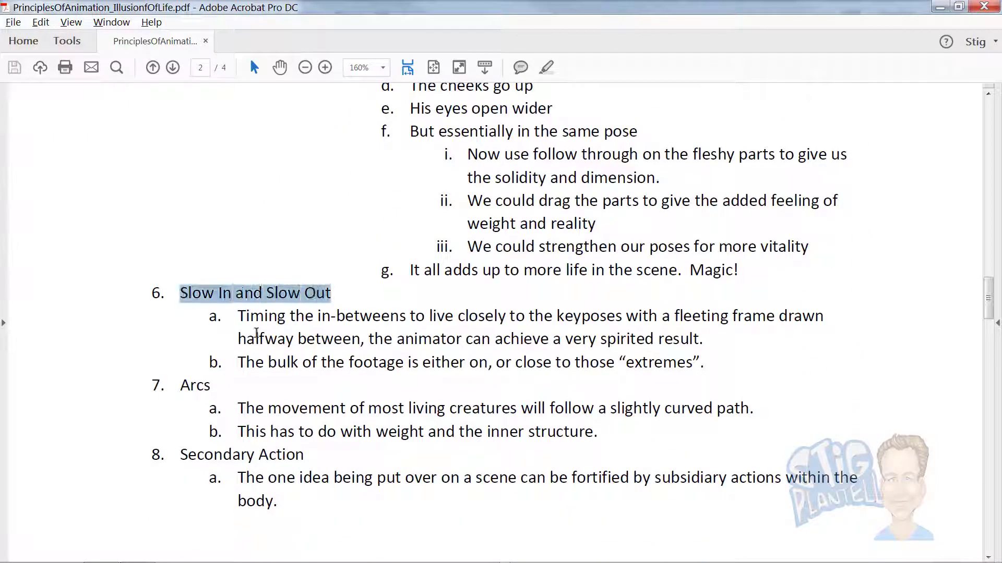
drag(181, 385, 212, 386)
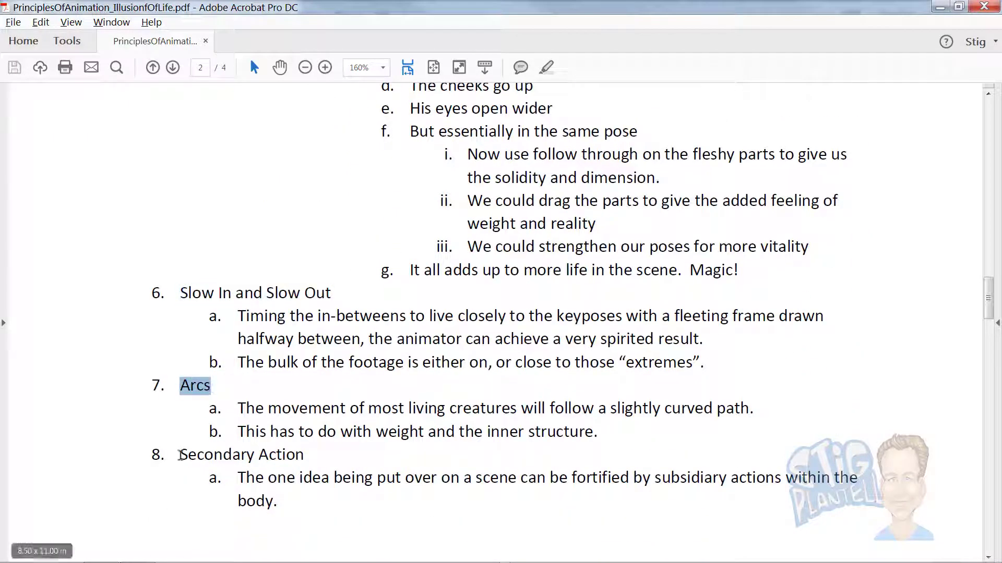
Step: Scroll on through page 3, highlighting the Timing and Exaggeration headings
drag(180, 455, 305, 456)
scroll(337, 376, down, 10)
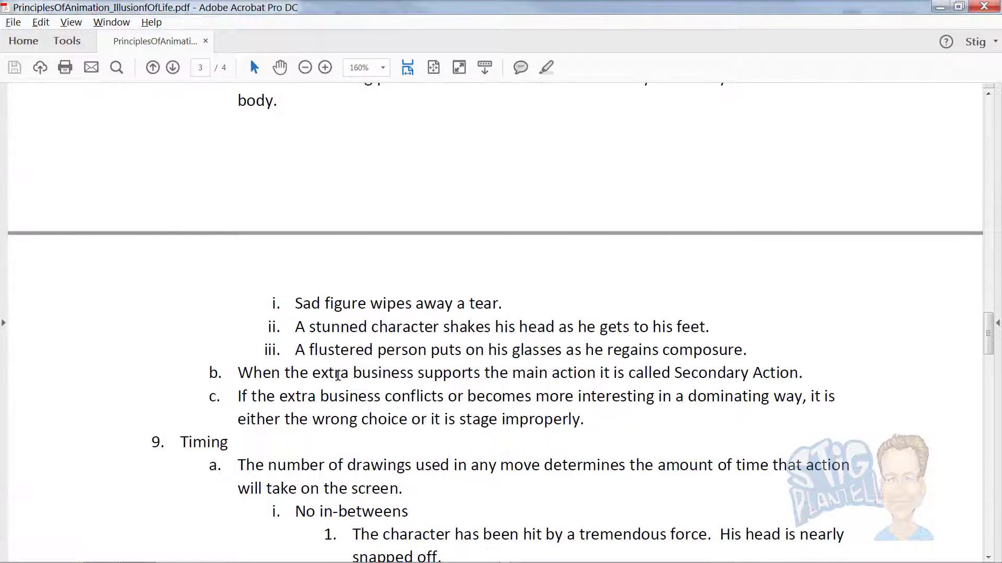
scroll(282, 356, down, 3)
drag(183, 348, 240, 318)
scroll(312, 326, down, 18)
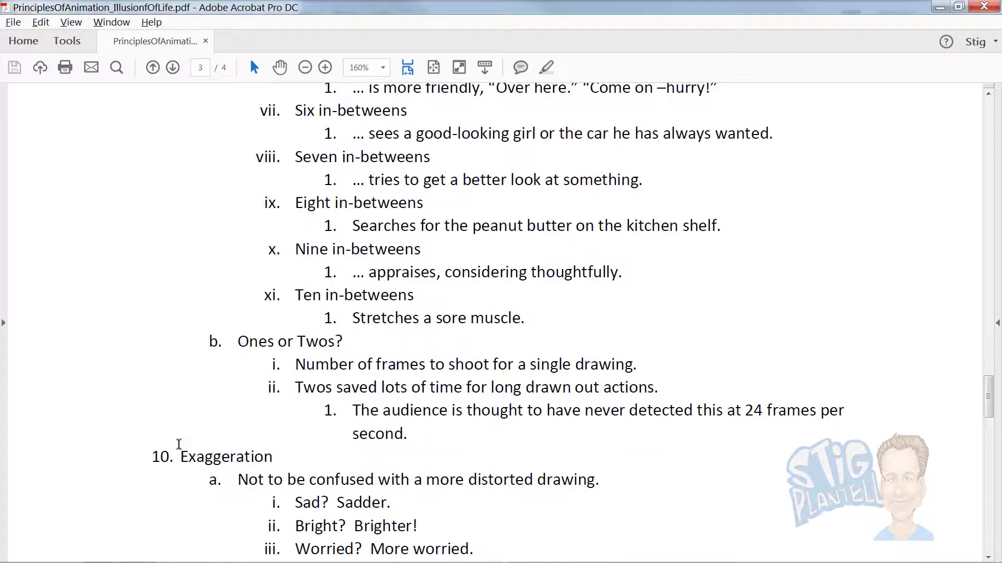
drag(180, 455, 272, 457)
scroll(290, 367, down, 14)
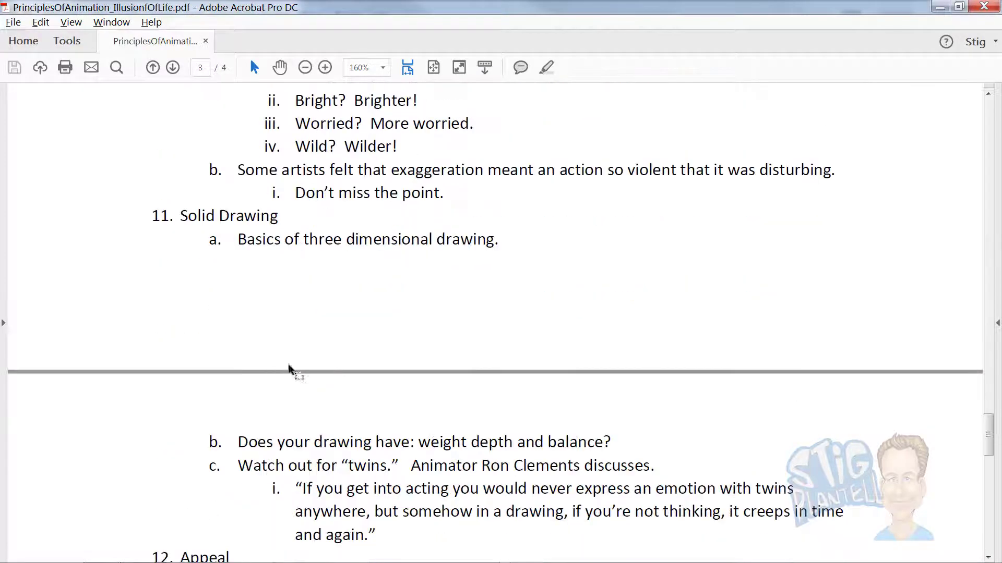
drag(180, 216, 279, 216)
Step: Read through Solid Drawing and Appeal on page 4, then clear the Appeal highlight
scroll(338, 238, down, 2)
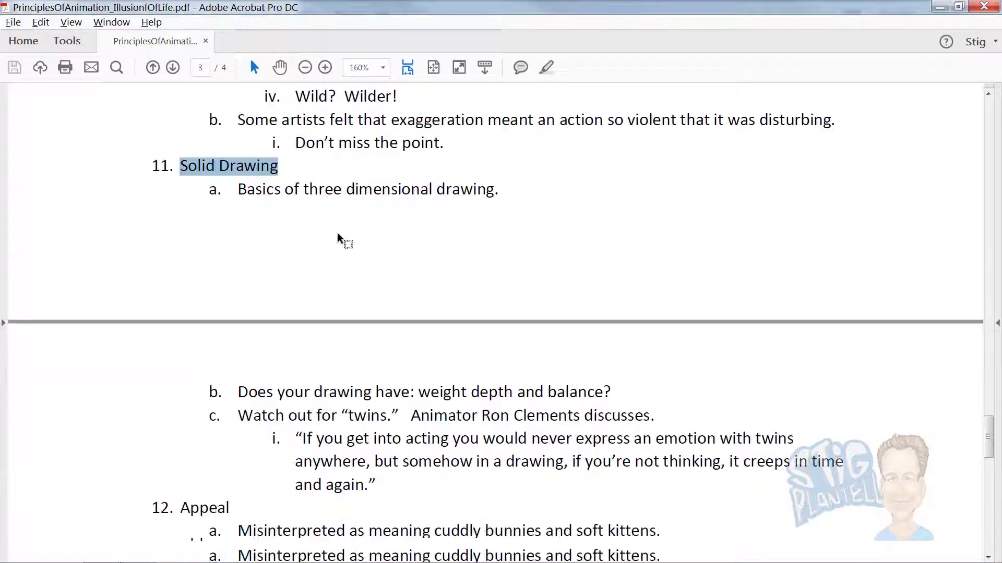
scroll(338, 237, down, 7)
scroll(233, 277, up, 1)
drag(184, 357, 240, 354)
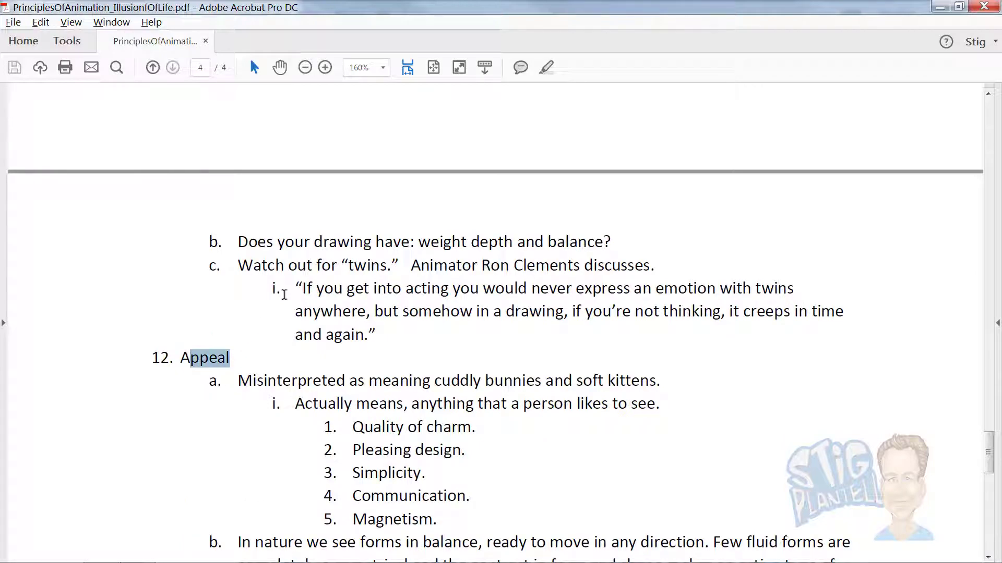
scroll(285, 295, down, 9)
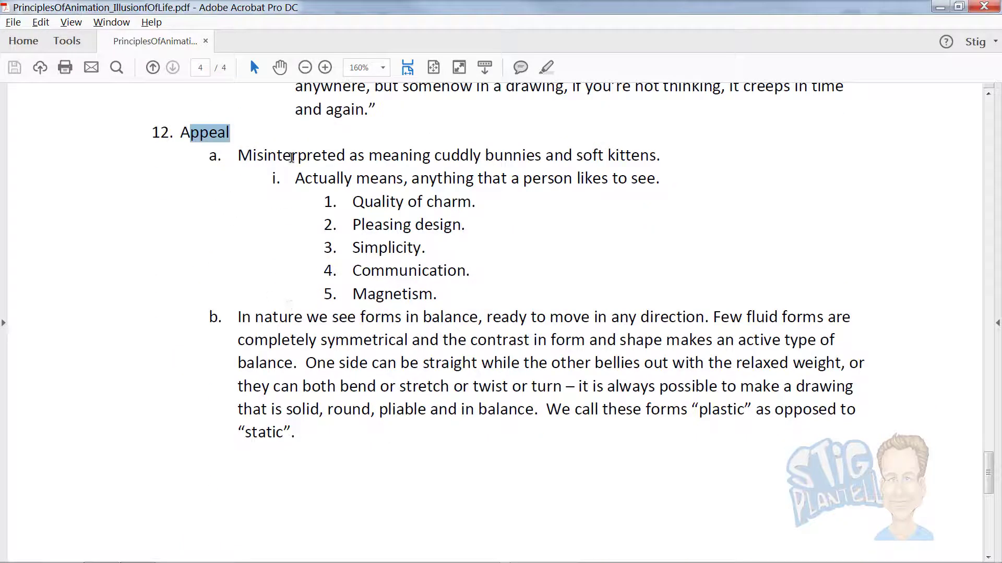
click(292, 157)
Step: Scroll back up to the Exaggeration section on page 3
scroll(485, 213, up, 2)
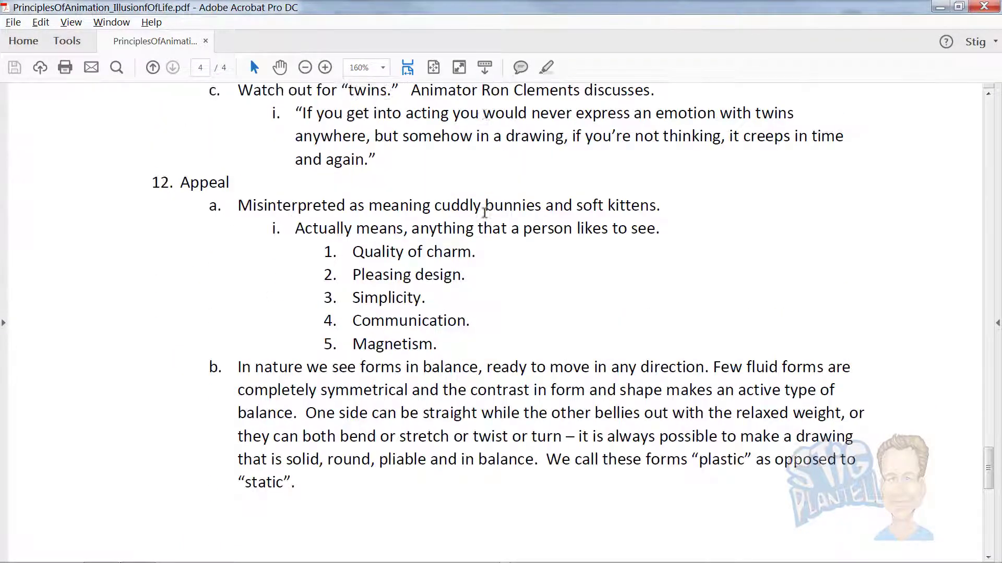
scroll(485, 212, up, 16)
scroll(486, 221, up, 7)
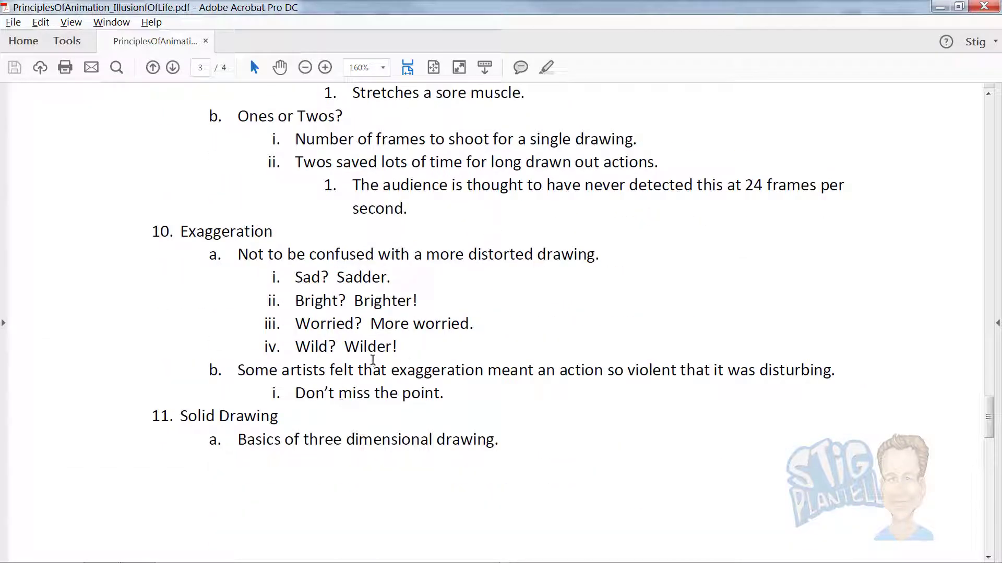
scroll(431, 399, down, 5)
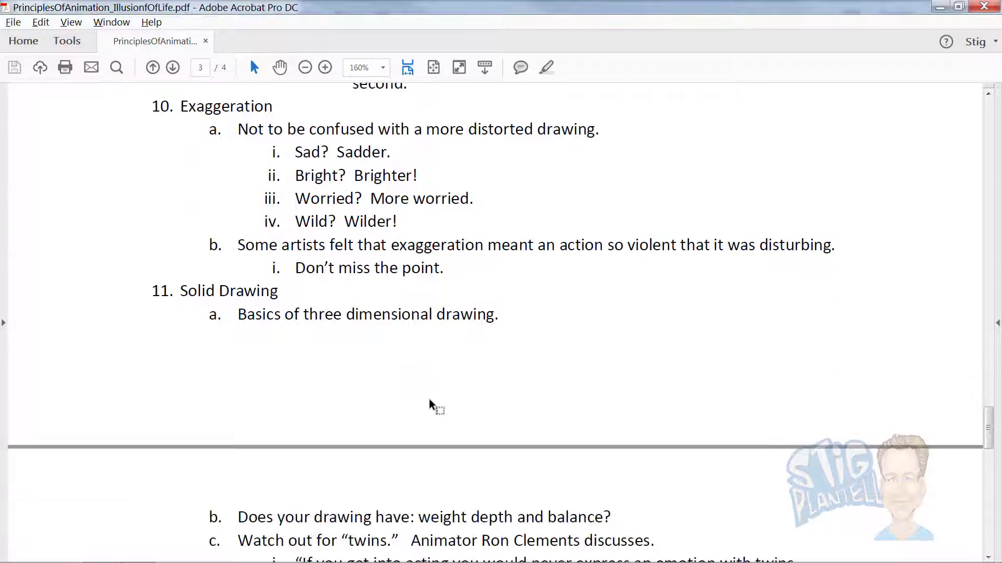
scroll(430, 401, down, 7)
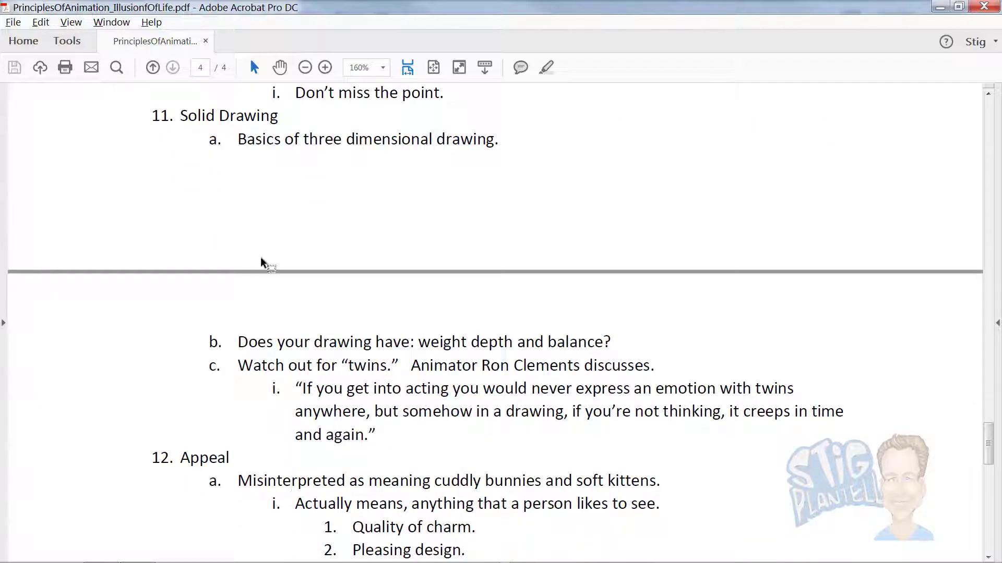
scroll(471, 286, up, 5)
scroll(469, 283, down, 4)
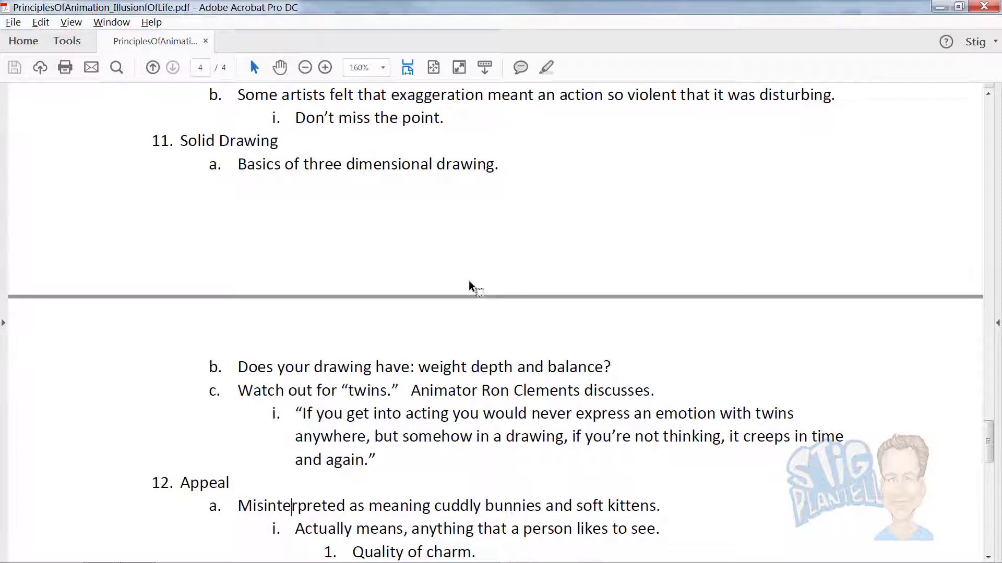
scroll(469, 283, up, 10)
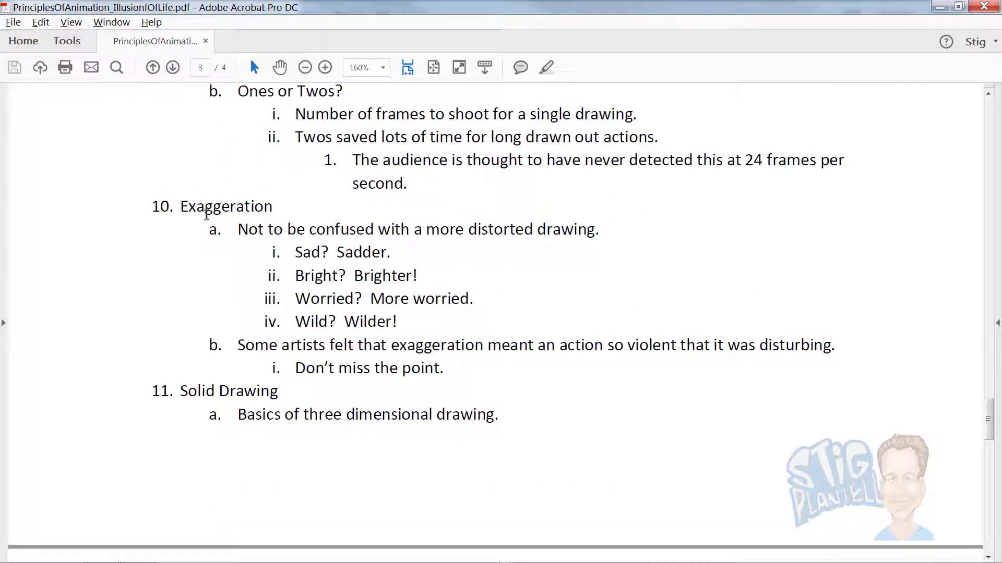
scroll(577, 238, up, 3)
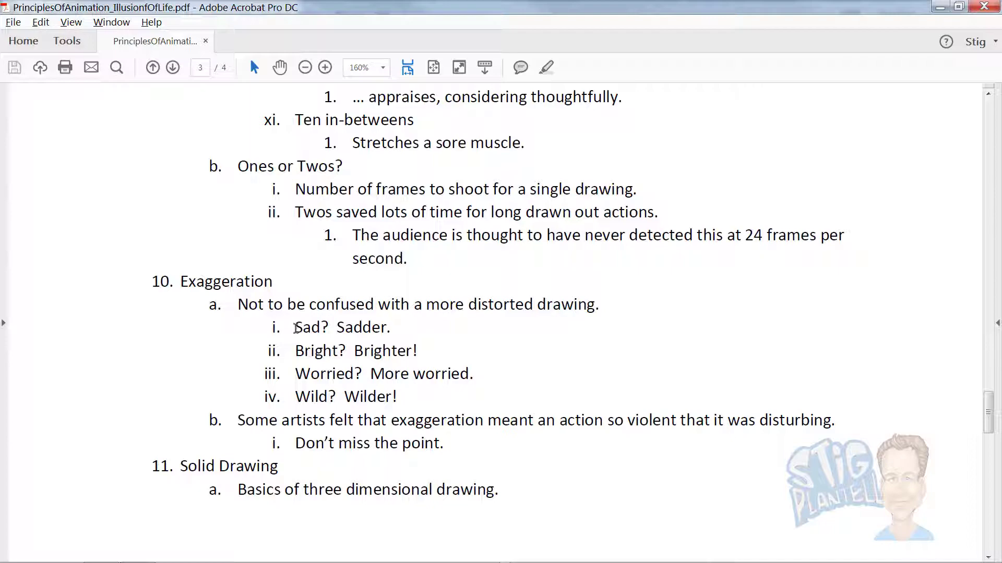
Step: Highlight the 'Sad? Sadder' exaggeration example, then scroll back through the Timing notes
drag(296, 328, 387, 327)
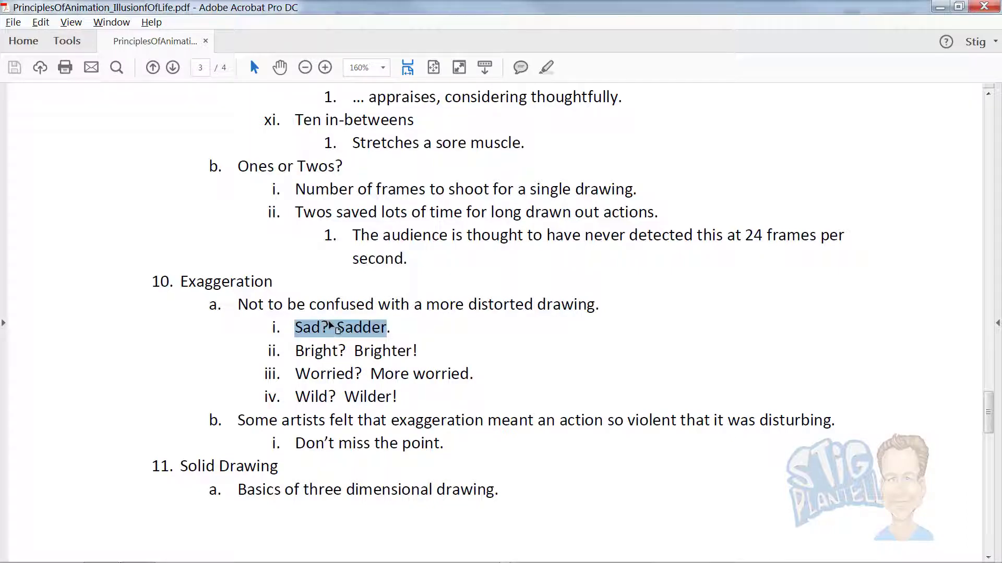
scroll(426, 339, up, 5)
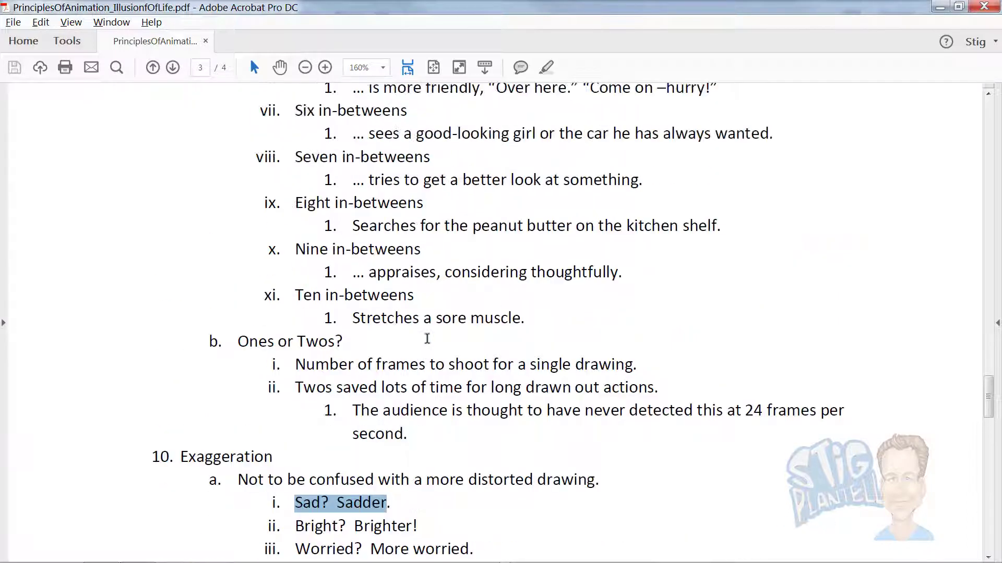
scroll(427, 339, up, 13)
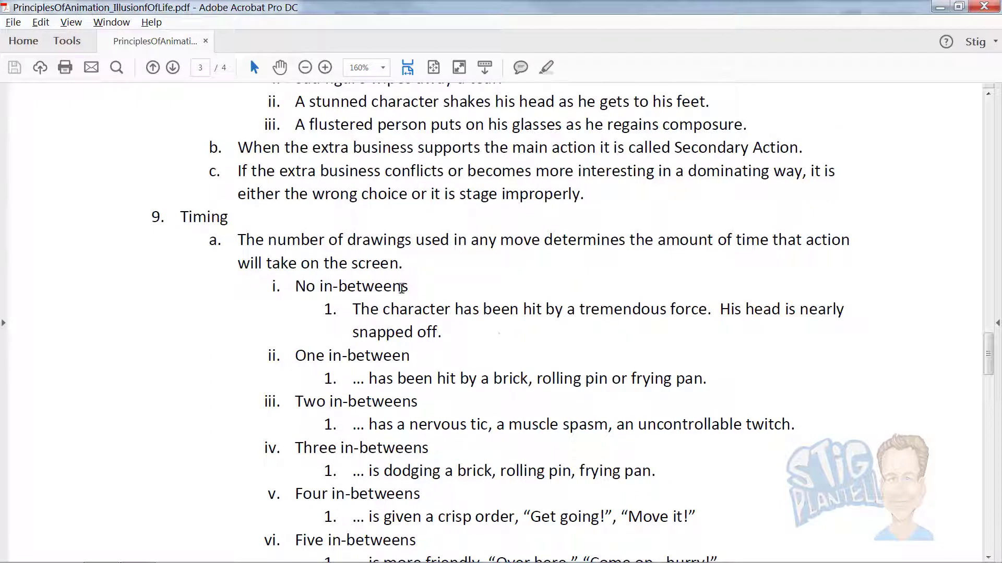
scroll(370, 307, down, 2)
scroll(370, 307, down, 6)
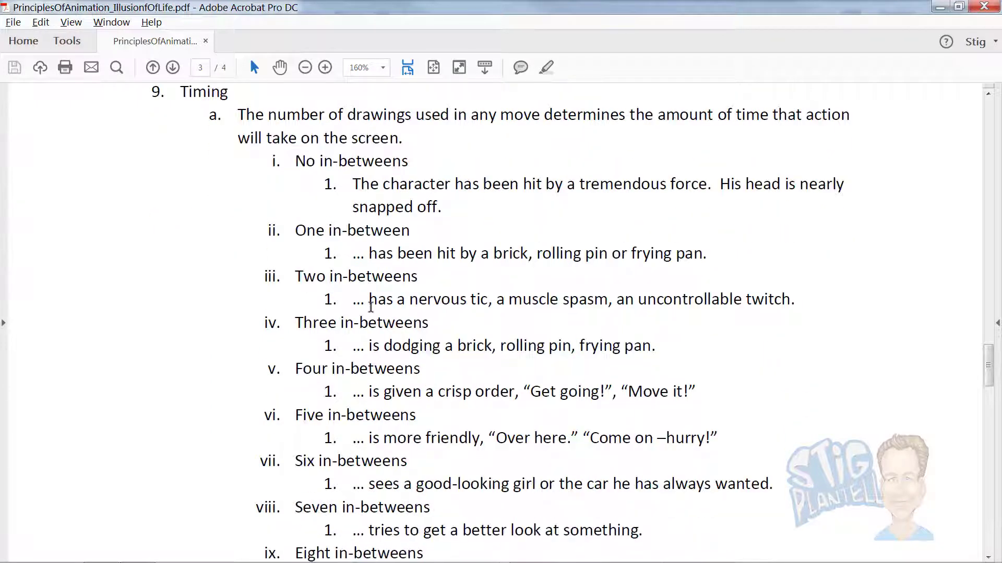
scroll(367, 429, down, 5)
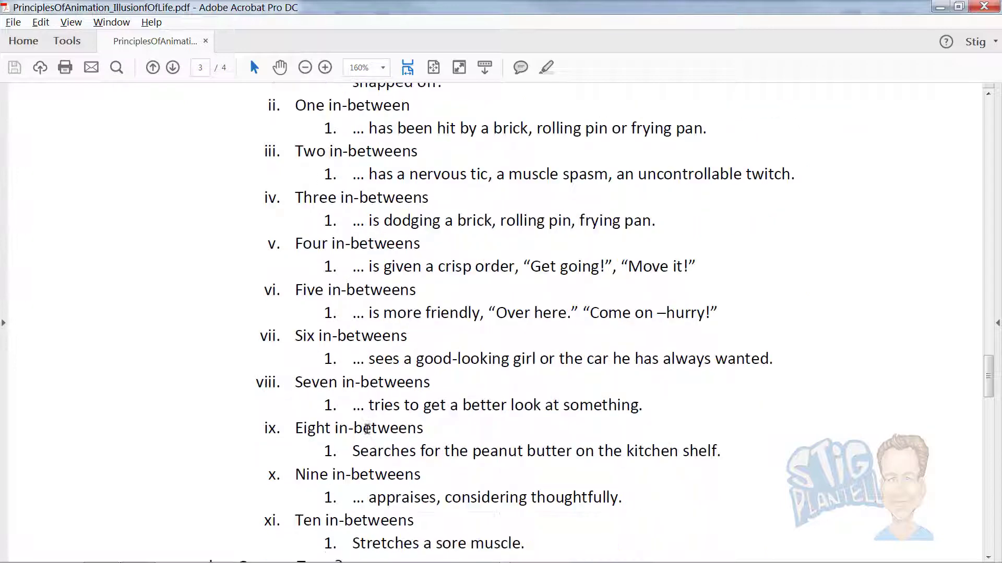
scroll(408, 390, up, 15)
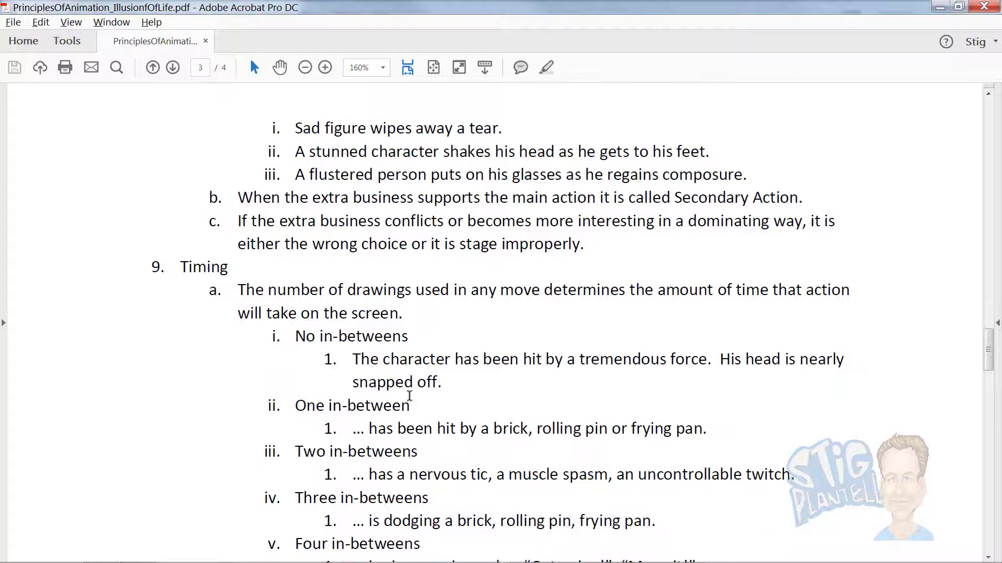
scroll(410, 396, up, 13)
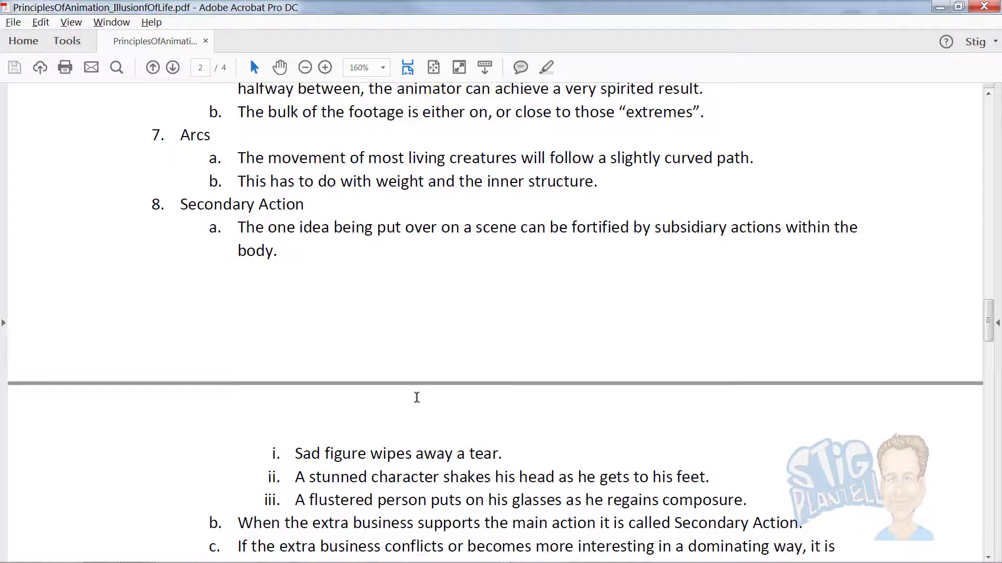
scroll(416, 398, up, 3)
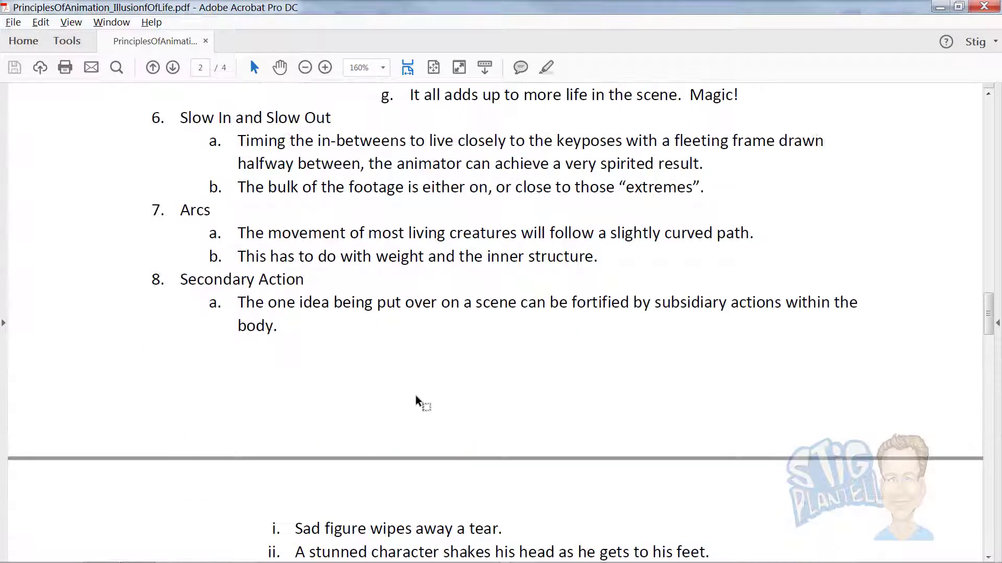
Step: Highlight the Secondary Action heading, review around it, then clear the highlight
drag(201, 281, 311, 272)
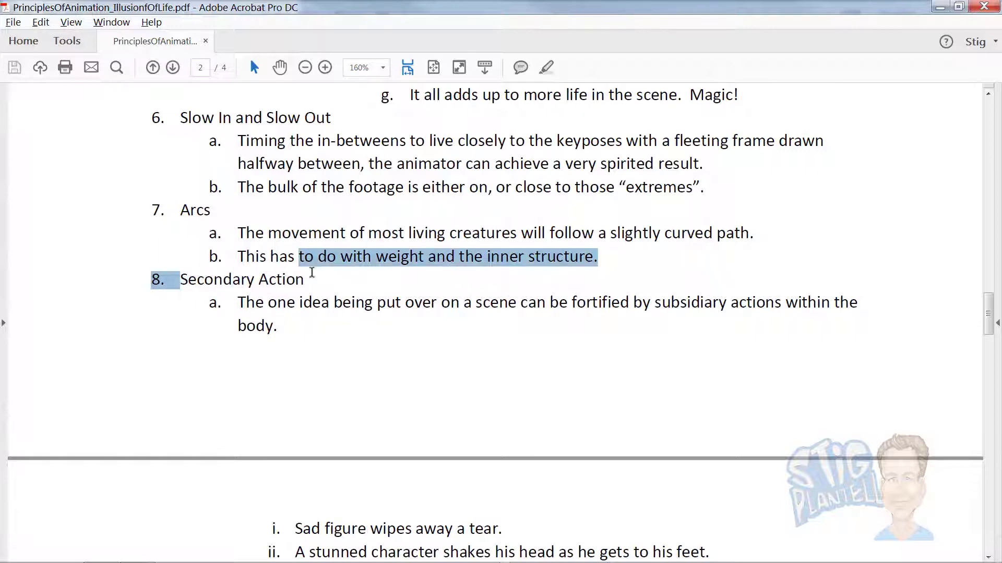
click(276, 280)
drag(179, 279, 295, 282)
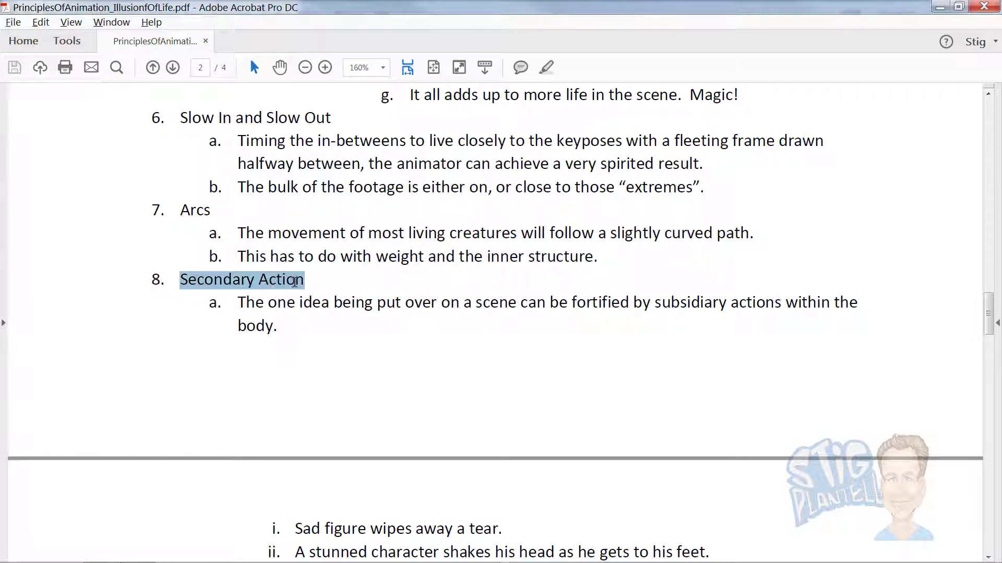
scroll(317, 290, up, 12)
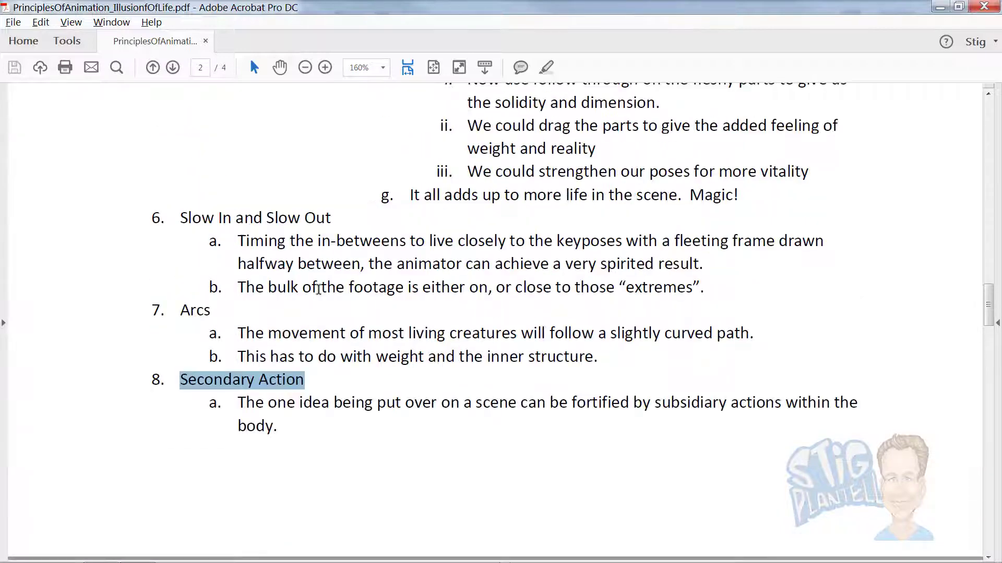
scroll(319, 290, up, 4)
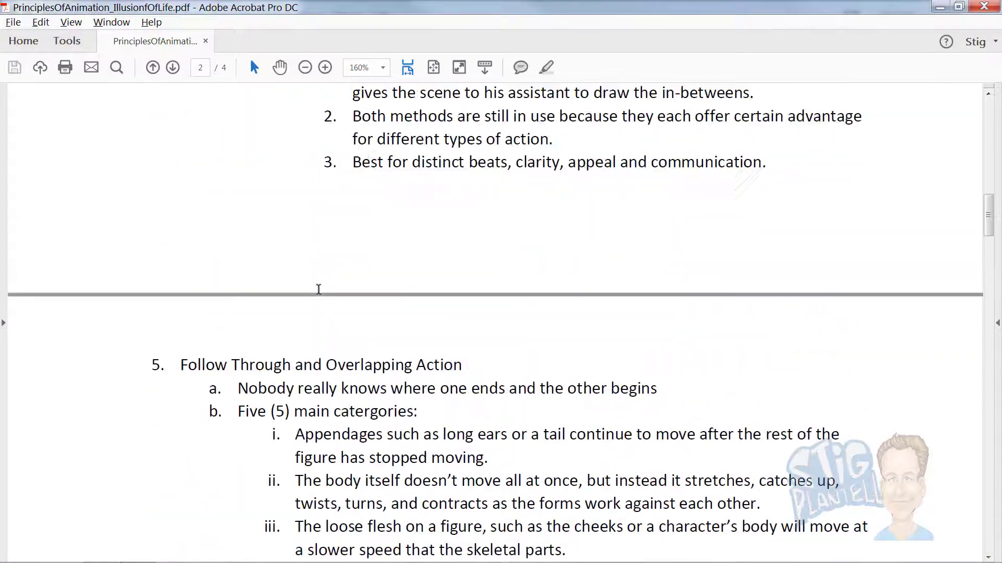
scroll(463, 333, down, 18)
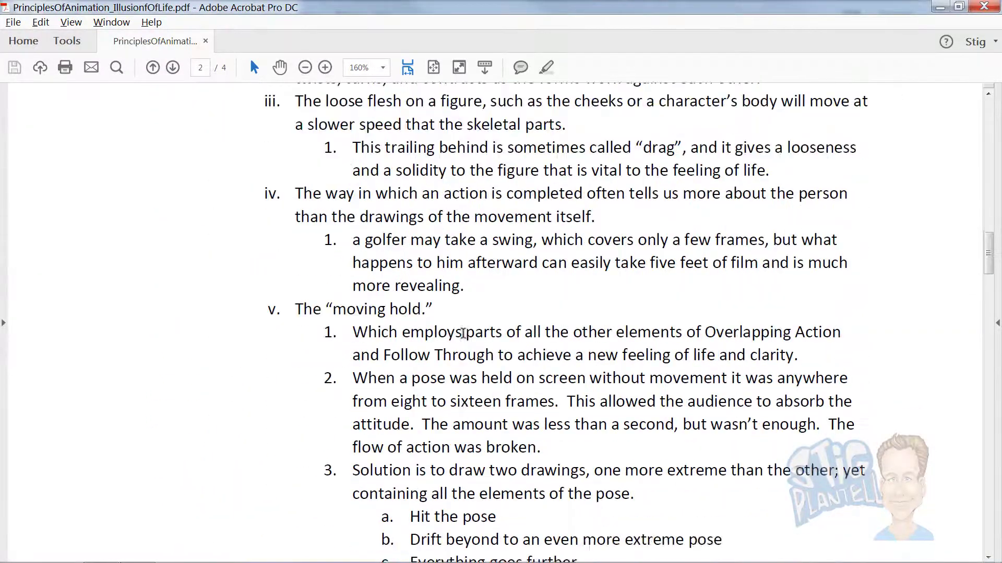
scroll(463, 333, down, 3)
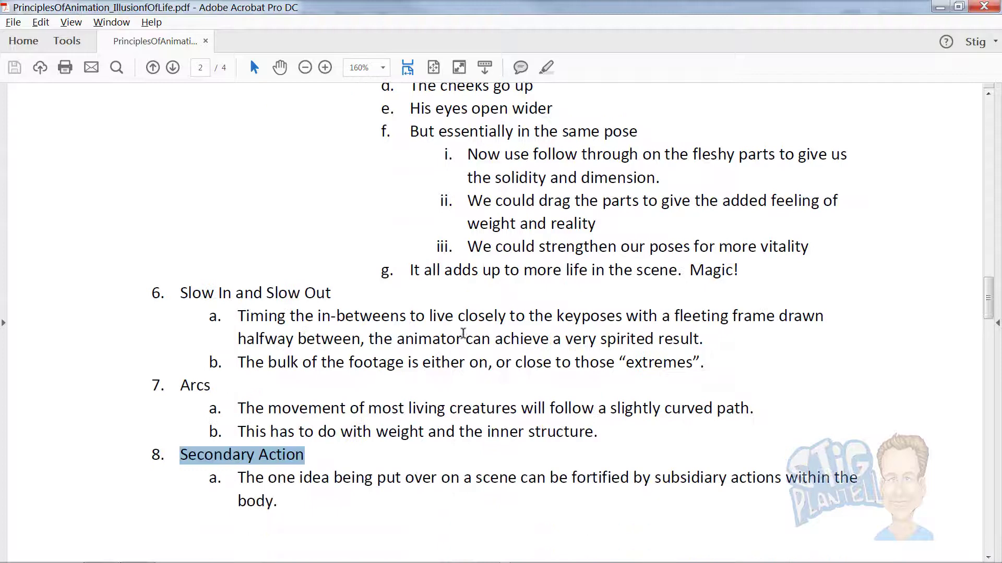
scroll(418, 362, down, 2)
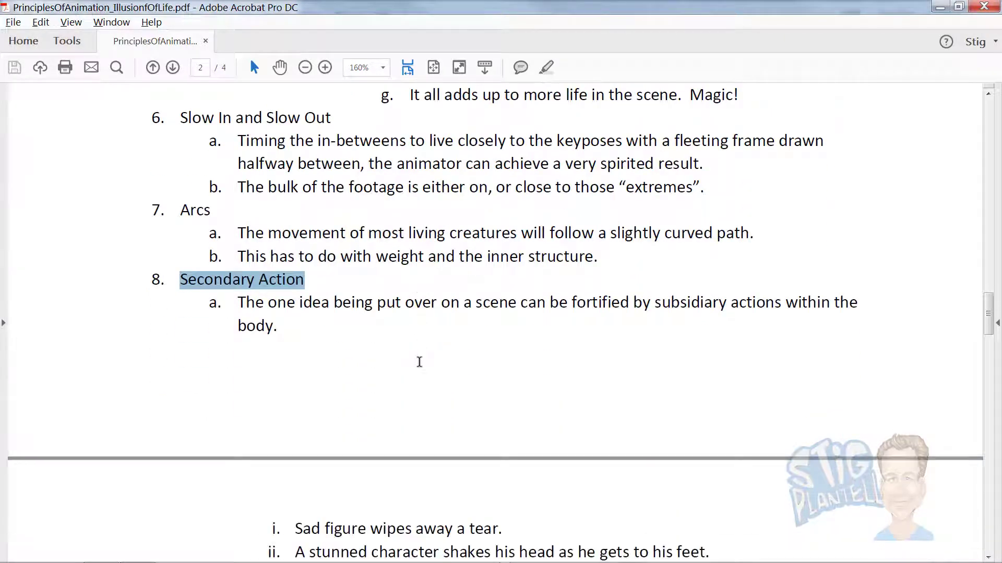
click(381, 306)
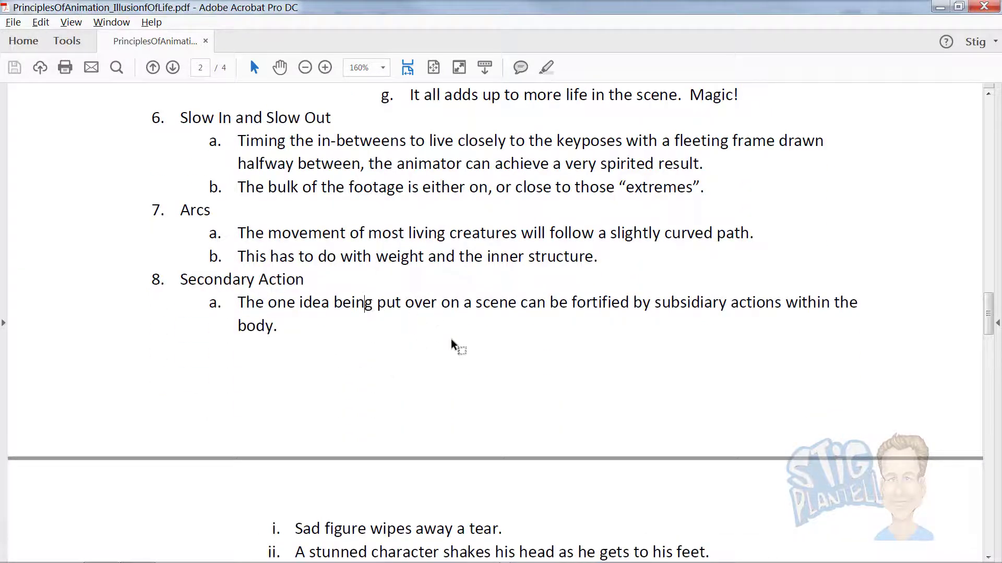
Step: Highlight the flustered person and stunned character example lines
scroll(451, 340, down, 3)
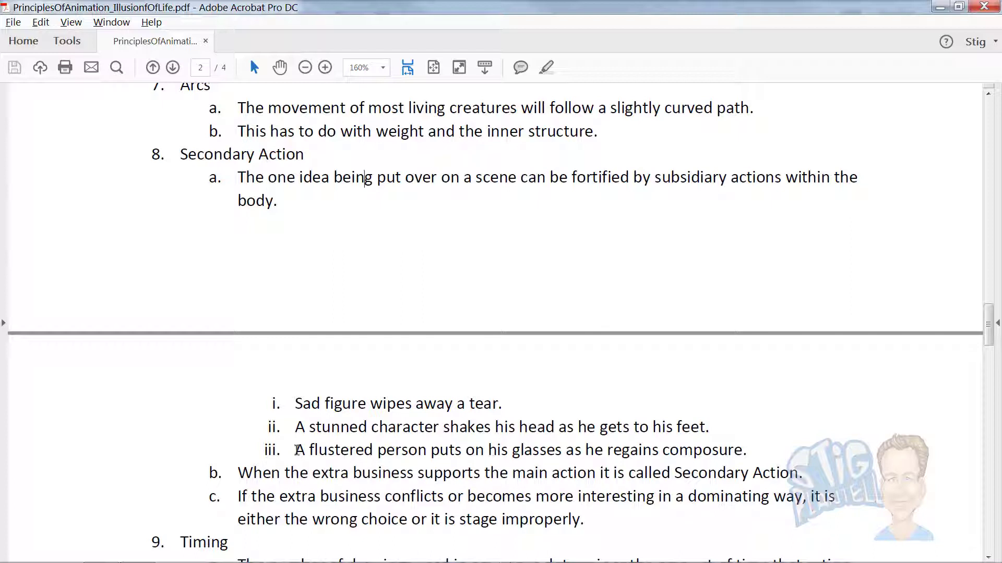
drag(297, 449, 580, 449)
drag(300, 425, 699, 423)
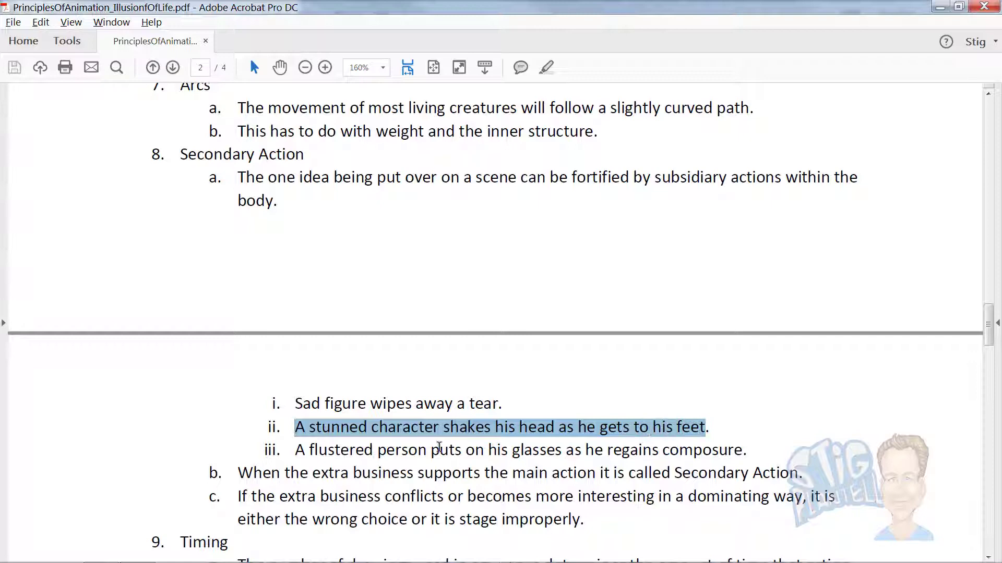
drag(297, 403, 473, 403)
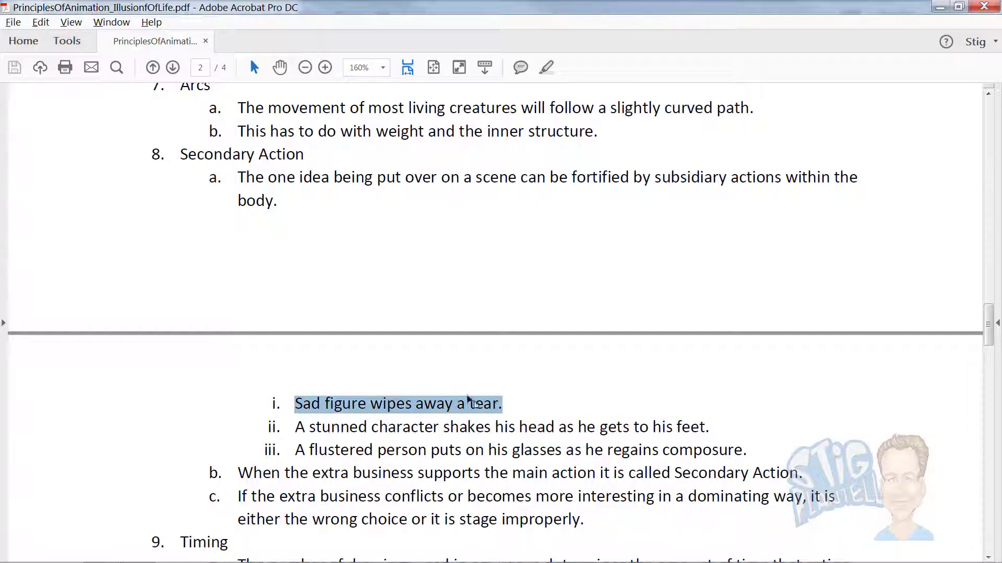
Step: Highlight the Slow In and Slow Out heading, then scroll up to principle 5, Follow Through
scroll(354, 353, up, 7)
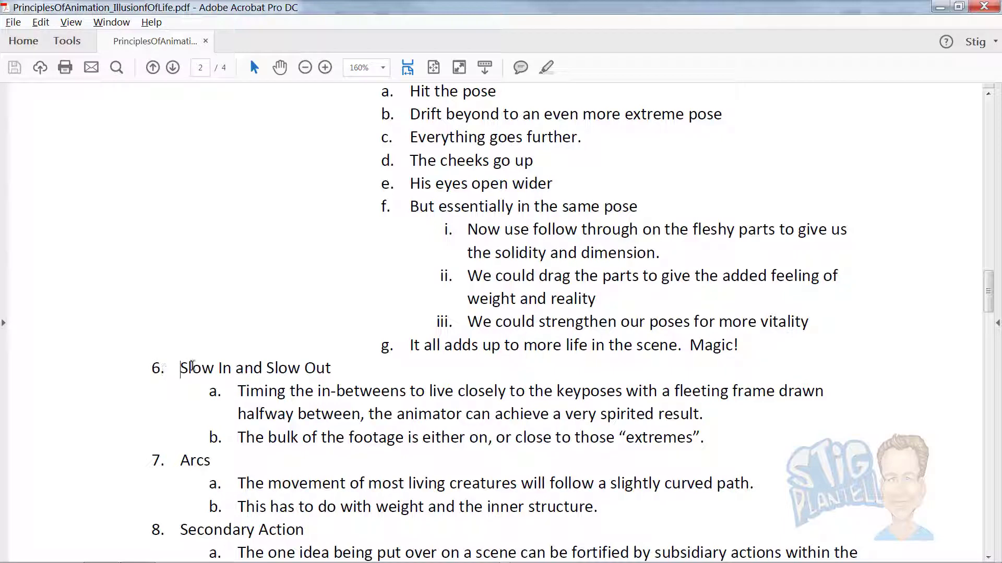
drag(180, 368, 321, 368)
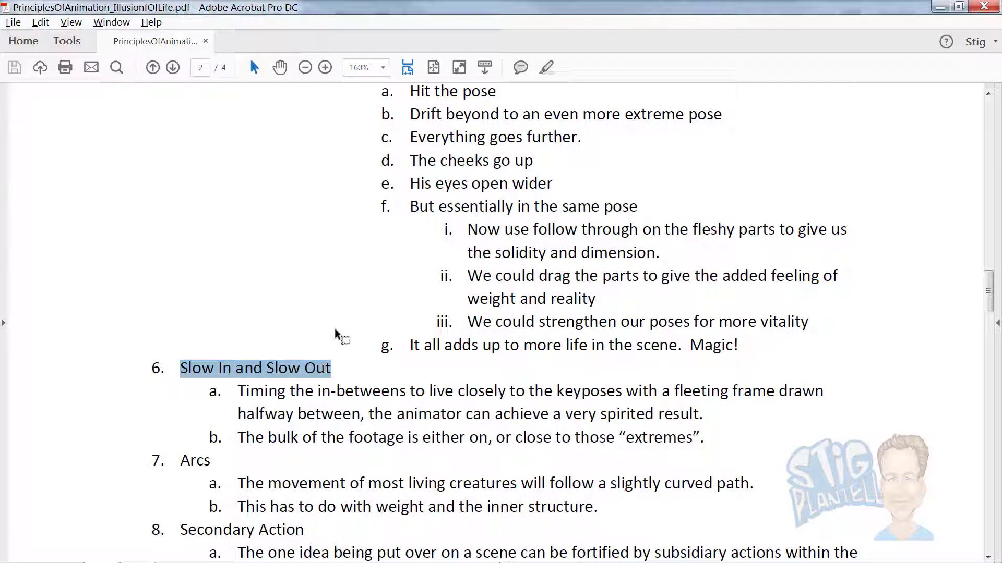
scroll(337, 334, up, 3)
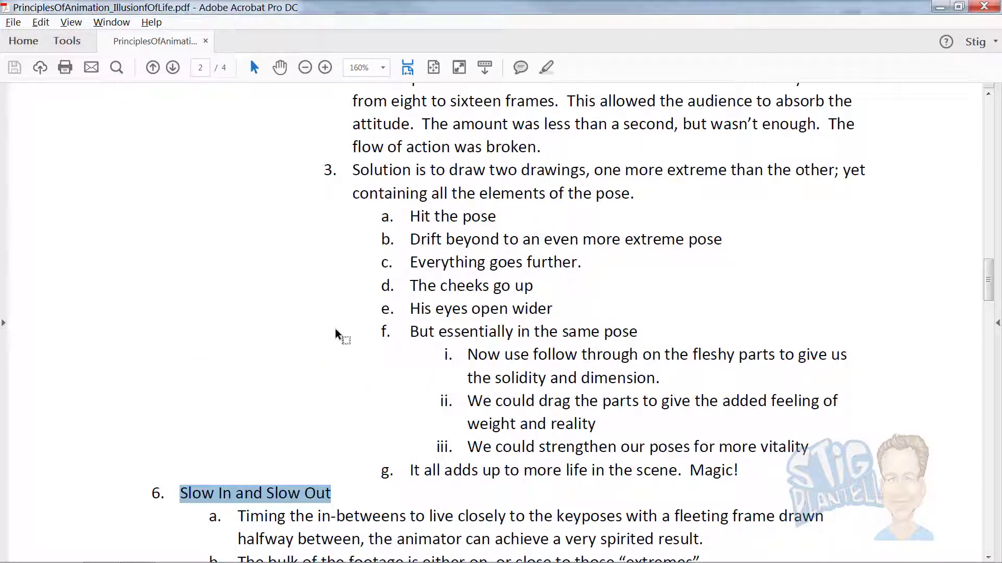
scroll(336, 333, up, 11)
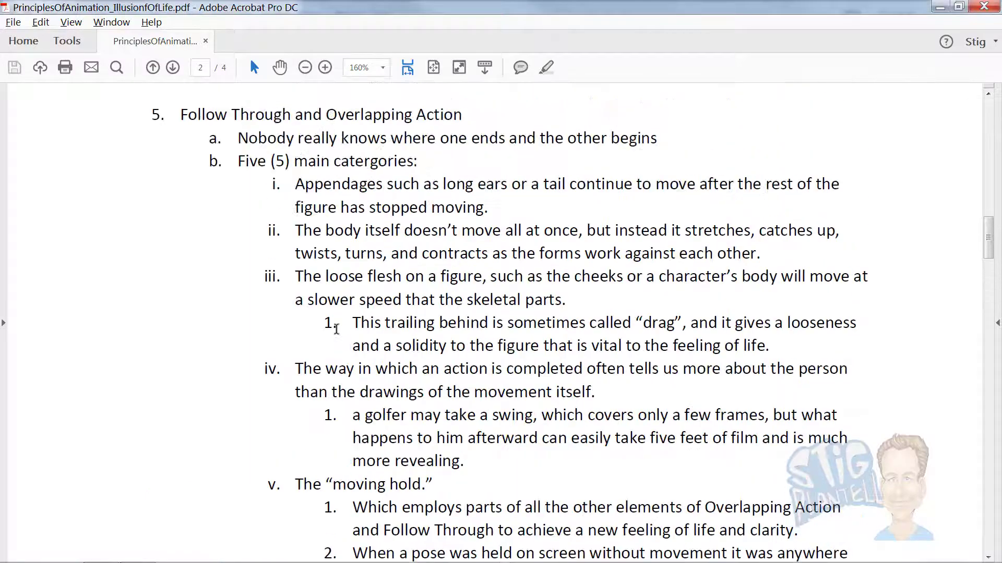
scroll(336, 330, up, 2)
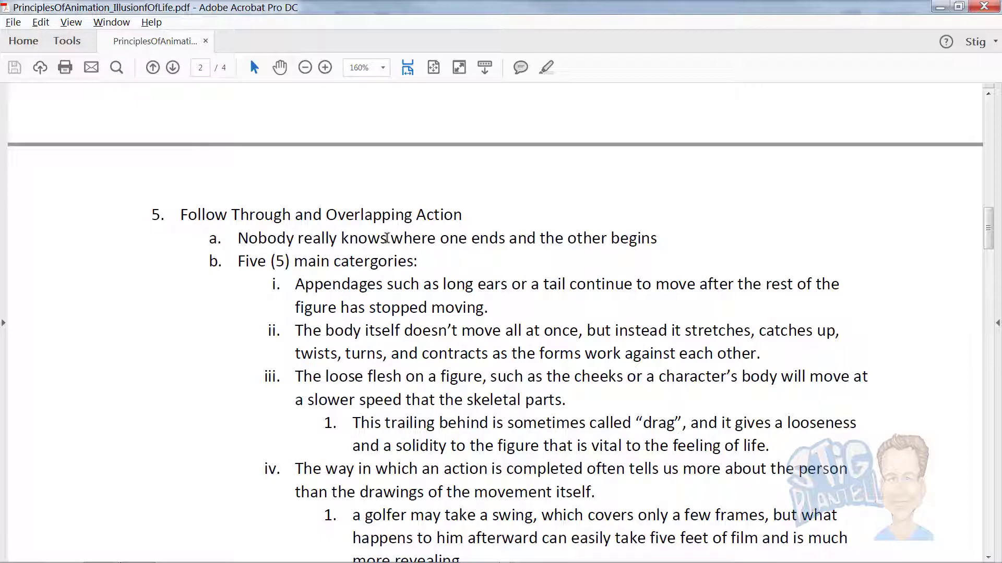
Step: Return to Caterpillar_07_Final_Flash.fla and scrub frames 20–25 to review the bite
key(alt+Tab)
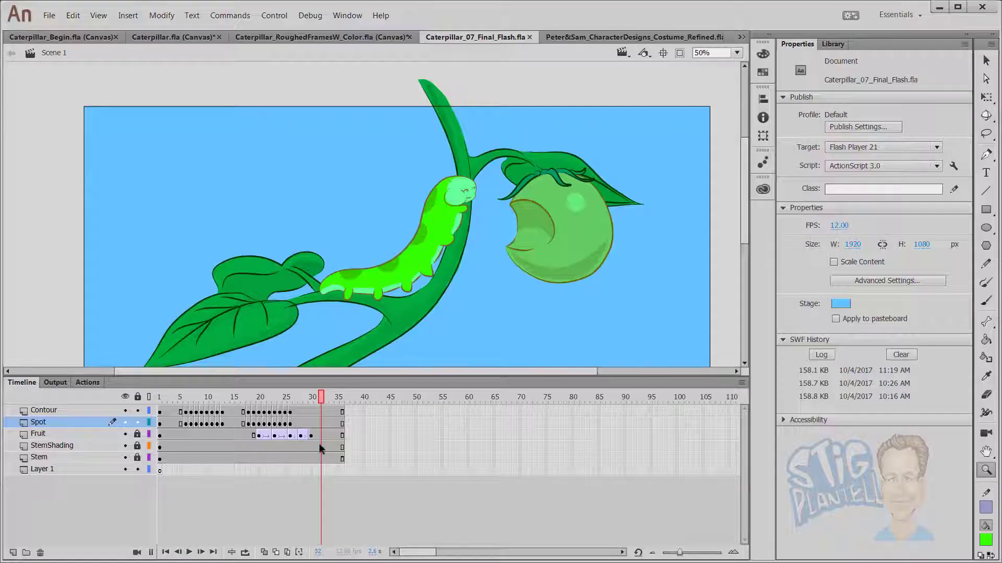
drag(213, 399, 254, 400)
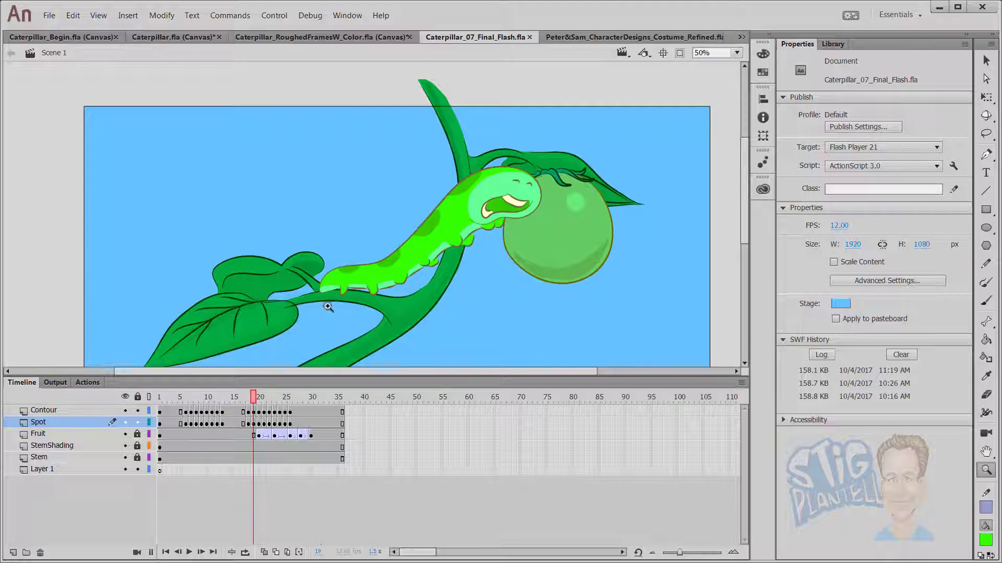
mouse_move(254, 399)
mouse_down()
mouse_move(265, 399)
mouse_move(185, 402)
mouse_move(246, 401)
mouse_move(197, 401)
mouse_move(272, 385)
mouse_move(224, 389)
mouse_move(271, 387)
mouse_move(244, 389)
mouse_move(258, 388)
mouse_up()
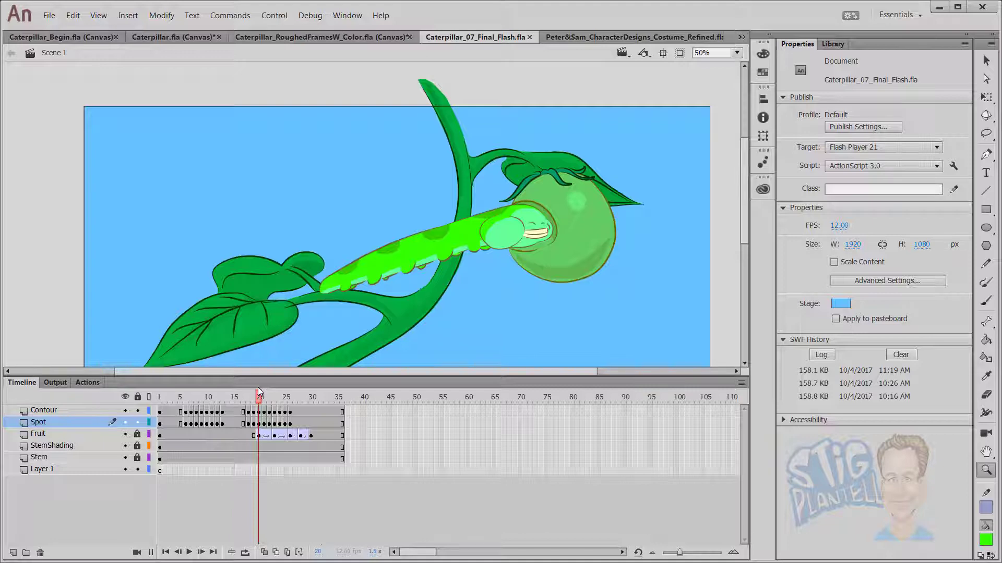
drag(260, 390, 269, 390)
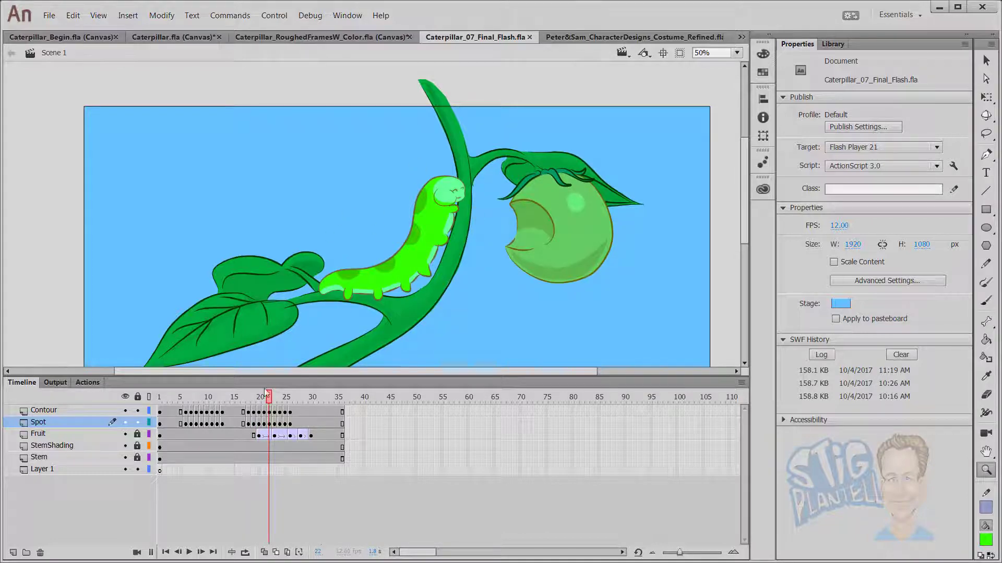
drag(271, 399, 290, 402)
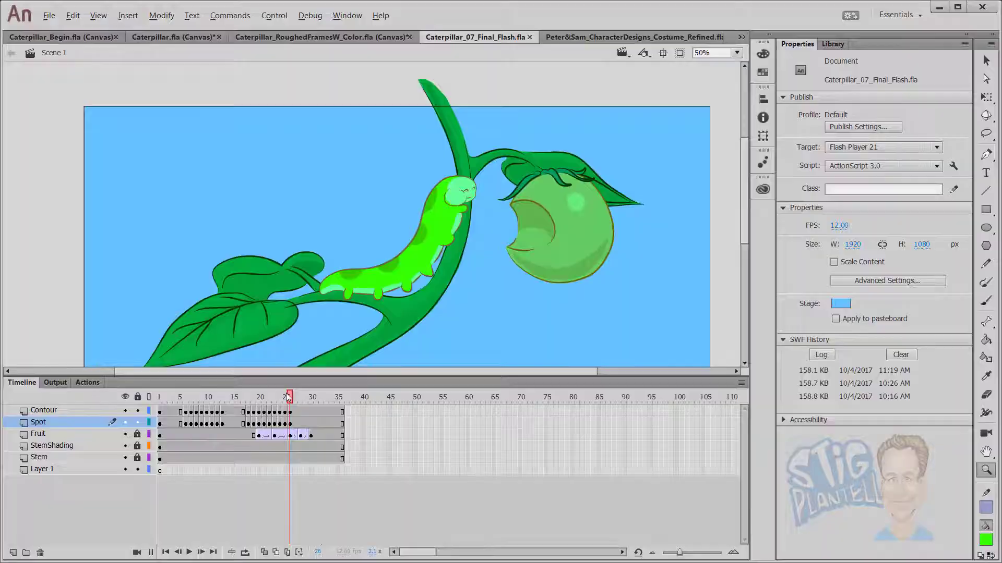
Step: Glance at the PDF, then open Caterpillar_Begin.fla and step through the poses at frames 10–11
key(alt+Tab)
scroll(338, 363, up, 10)
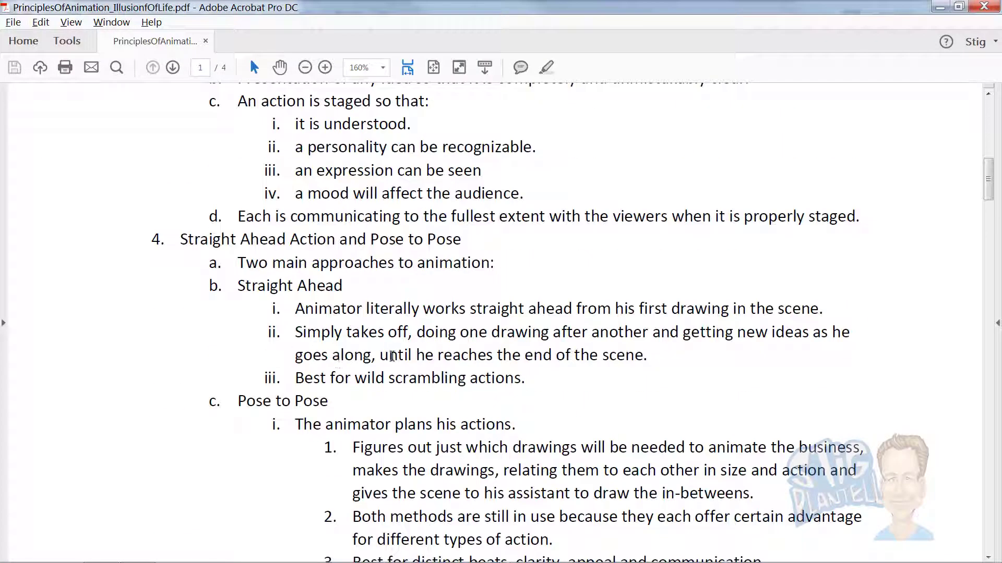
key(alt+Tab)
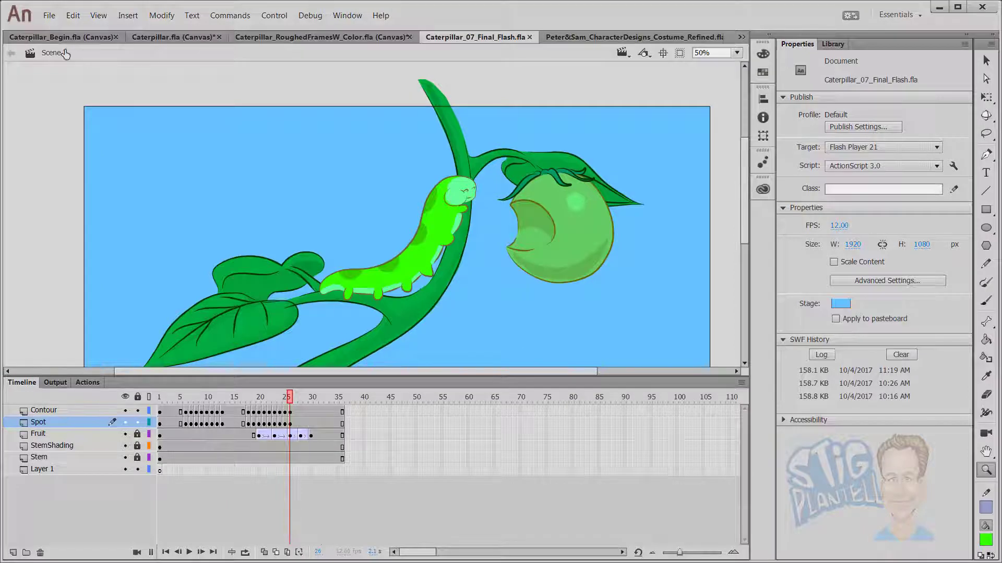
click(82, 37)
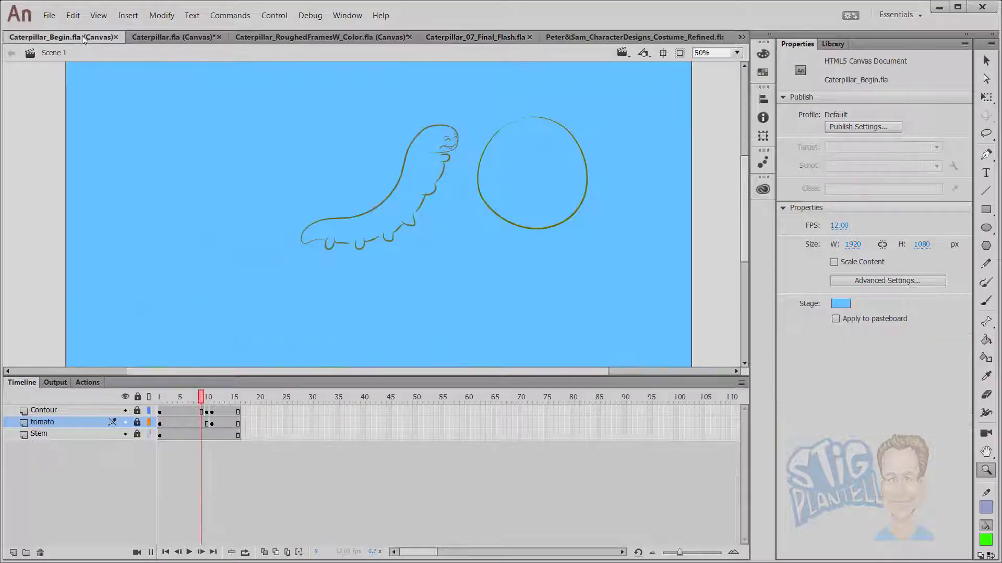
click(203, 399)
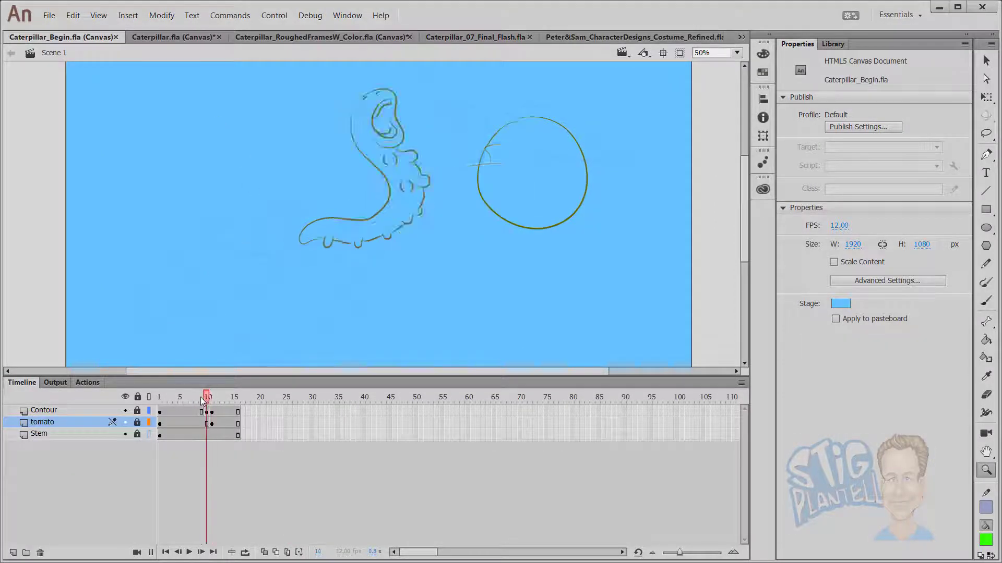
click(203, 400)
click(208, 400)
click(215, 400)
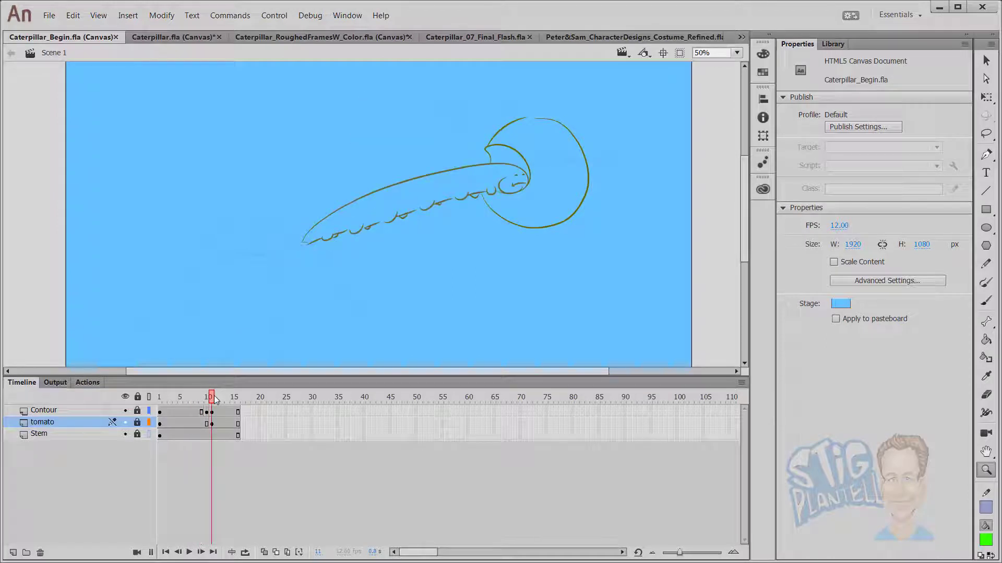
Step: Play the stretch from frame 1, then bring up Caterpillar_RoughedFramesW_Color.fla
click(159, 401)
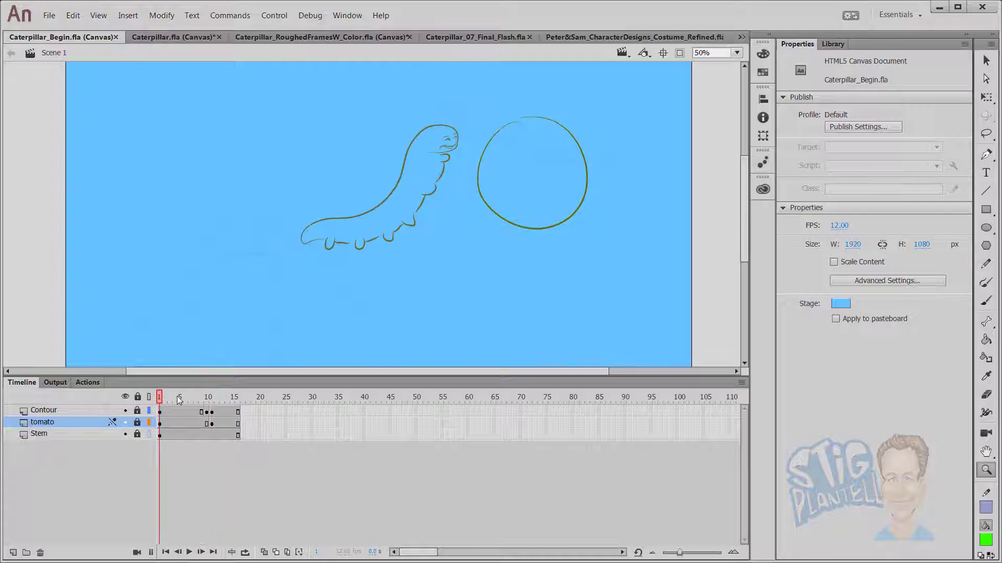
key(Return)
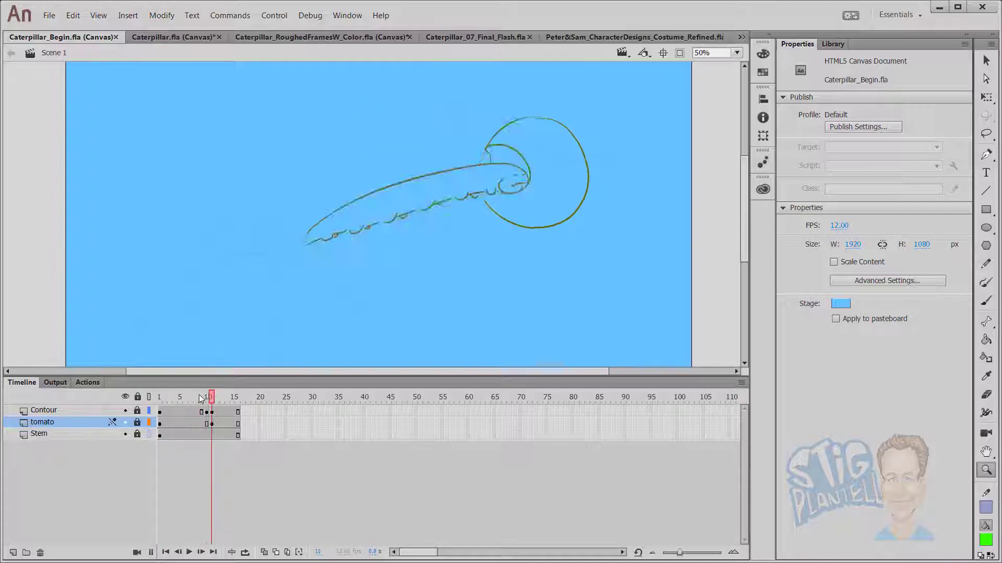
click(192, 399)
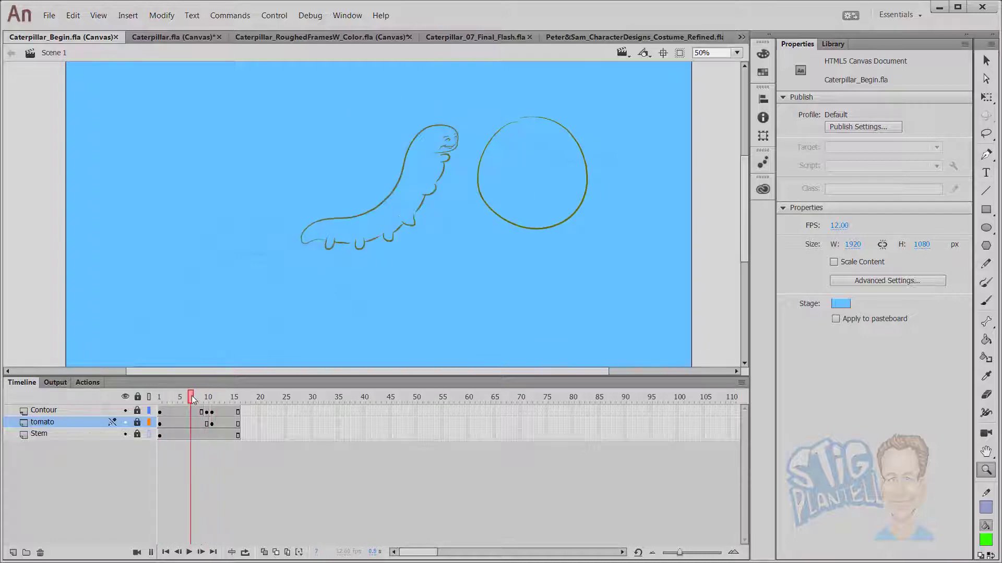
click(341, 34)
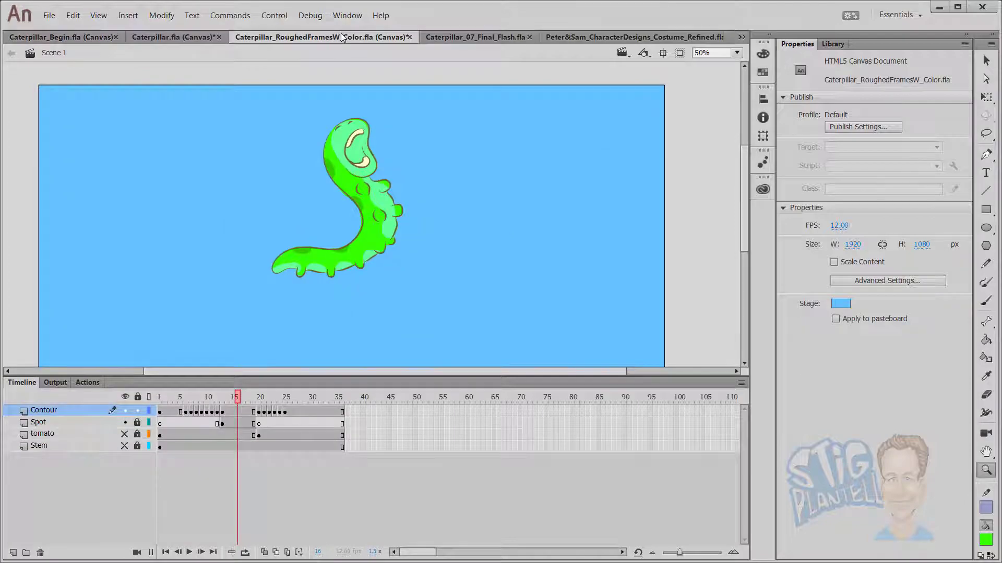
key(alt+Tab)
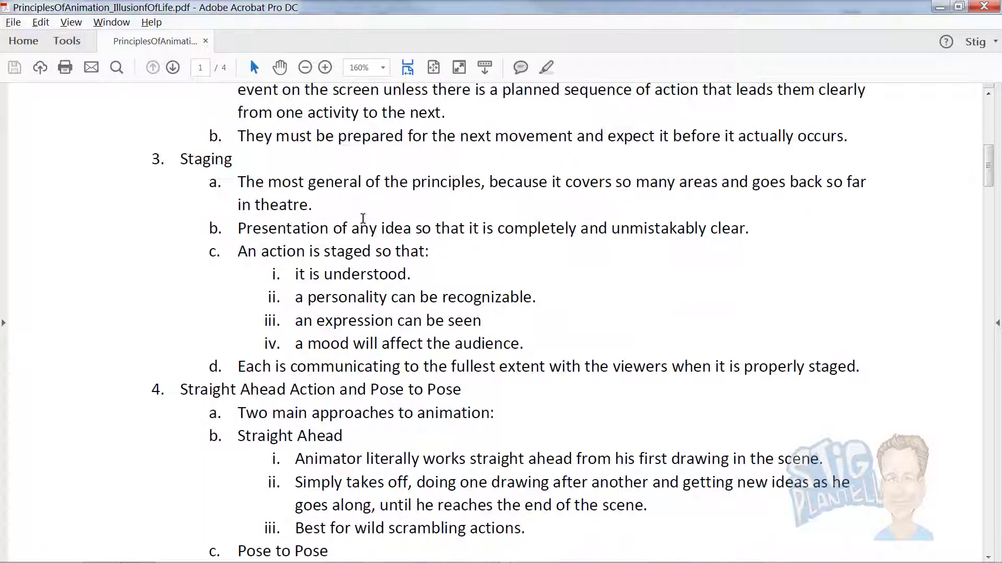
Step: Highlight the Staging heading in the PDF, then scrub frames 17–22 of the coloured caterpillar
scroll(362, 218, up, 3)
drag(186, 282, 233, 285)
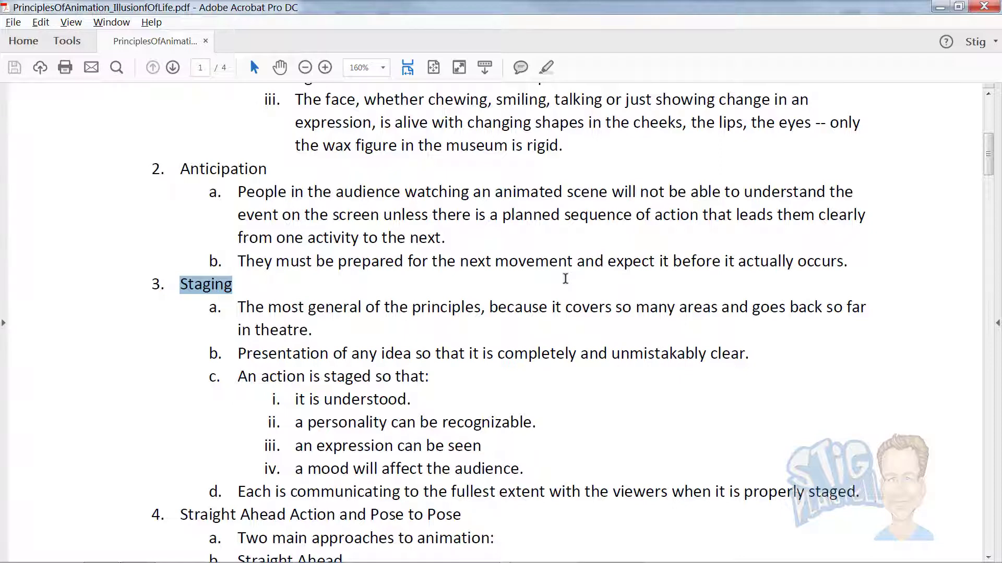
scroll(565, 279, up, 4)
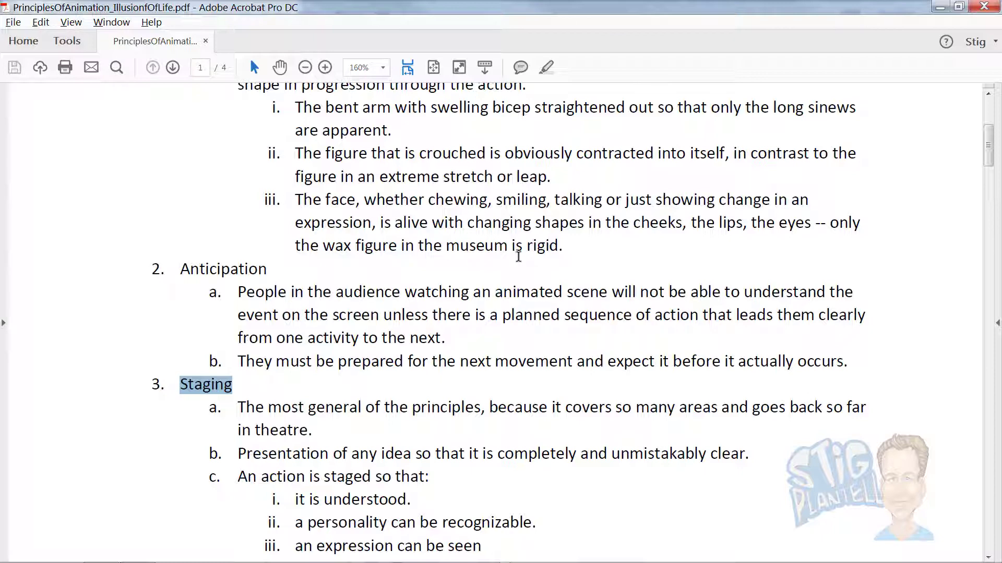
scroll(593, 252, up, 2)
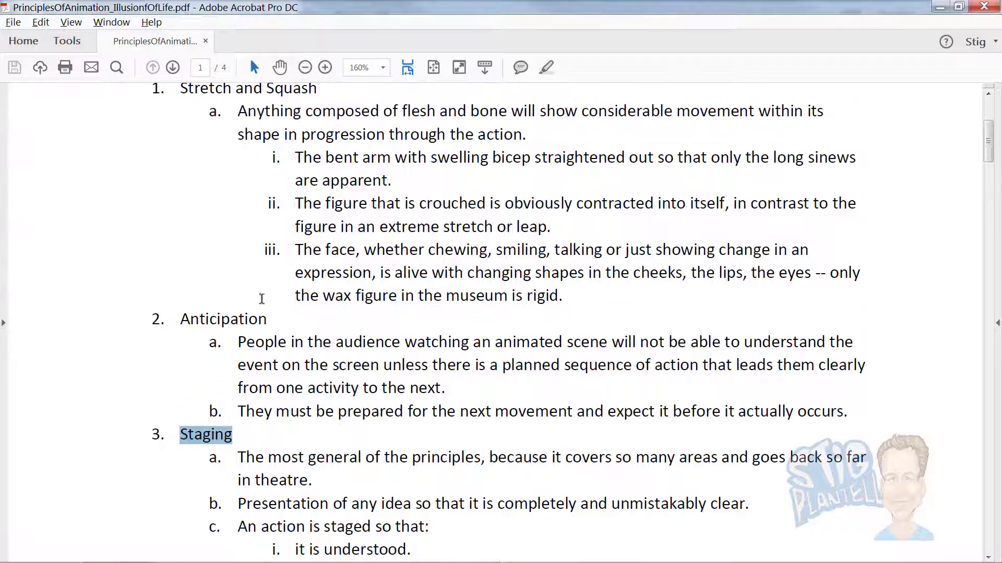
key(alt+Tab)
mouse_move(238, 405)
mouse_down()
mouse_move(173, 409)
mouse_move(316, 398)
mouse_move(209, 398)
mouse_move(261, 387)
mouse_move(279, 398)
mouse_move(248, 397)
mouse_up()
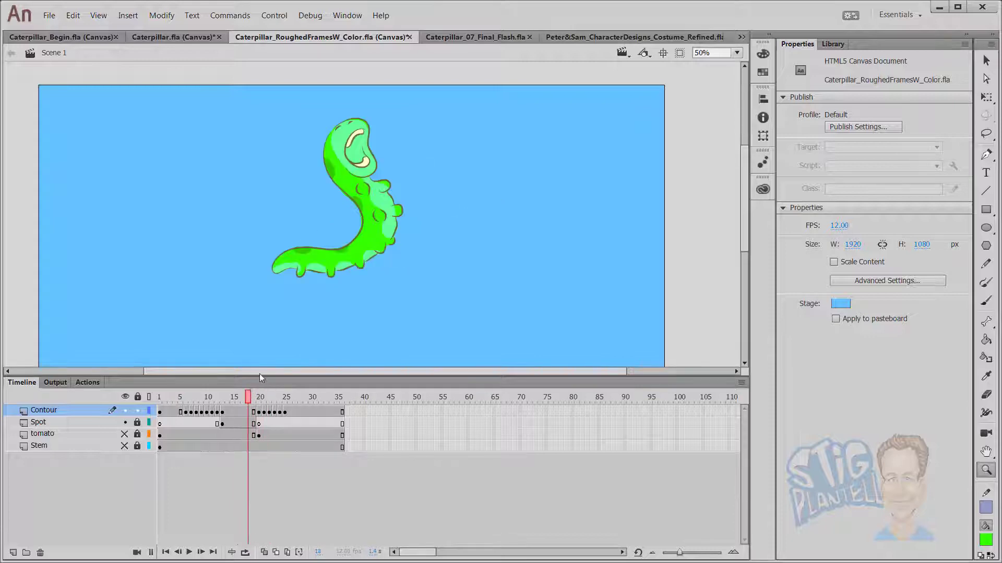
Step: Turn on onion skinning at frame 20, limiting the ghosted range to end at frame 21
click(264, 553)
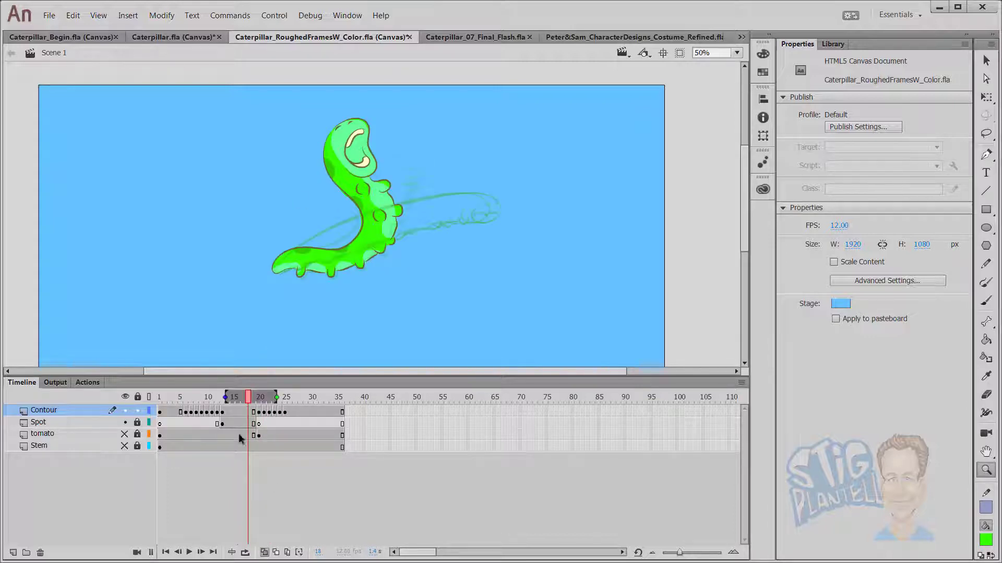
drag(225, 398, 266, 397)
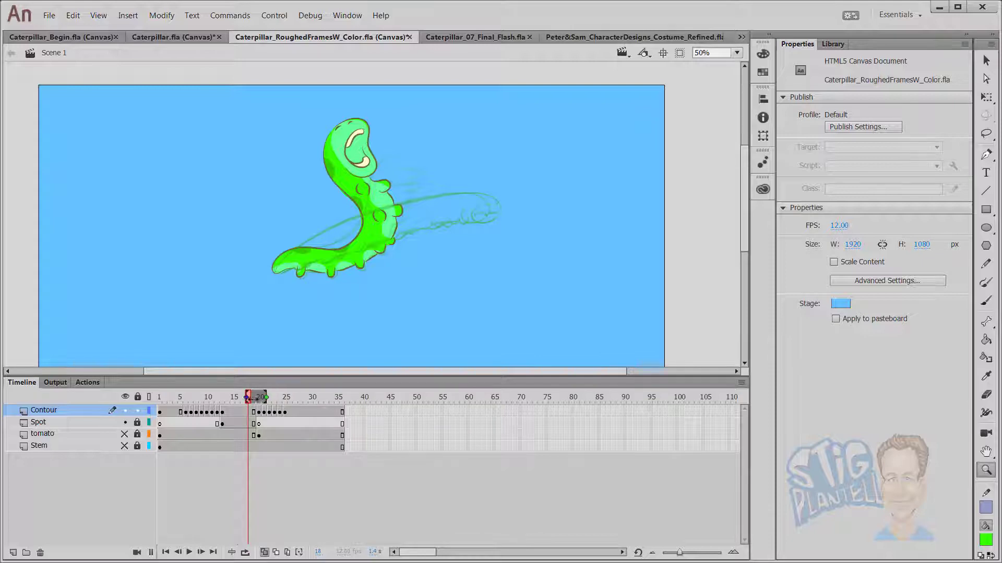
click(259, 399)
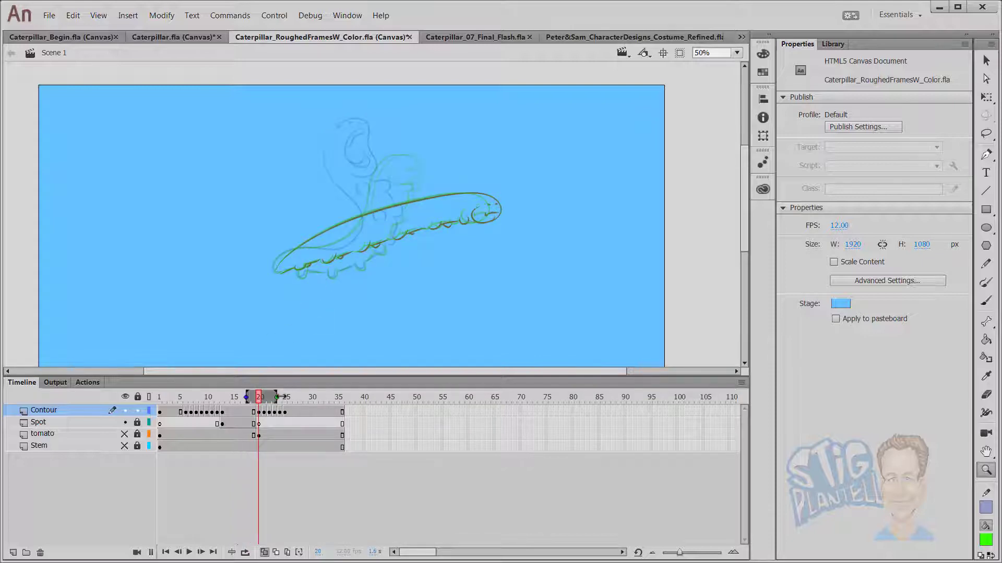
drag(280, 397, 264, 398)
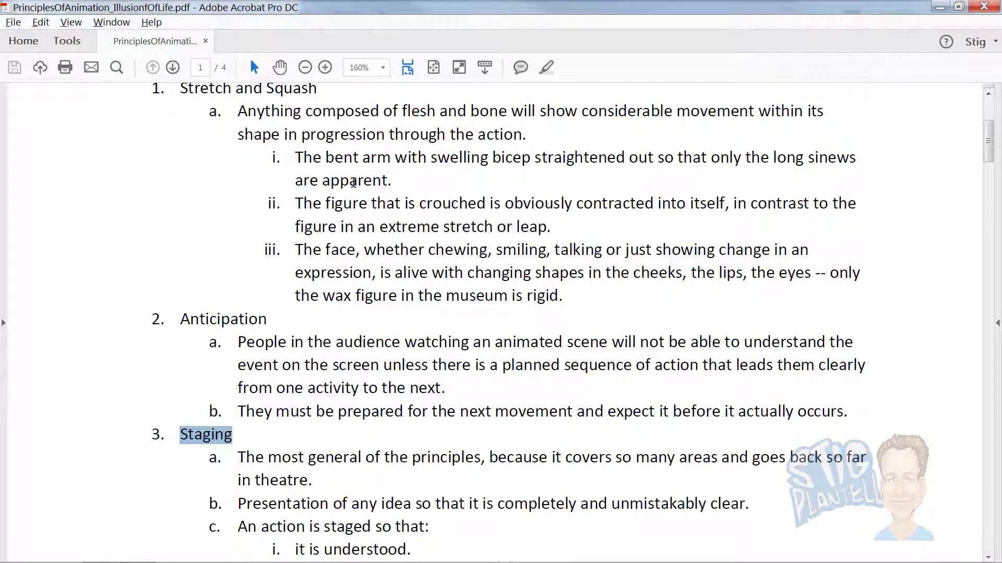
Step: Highlight the Stretch and Squash heading and its bent-arm example sentence, twice over
scroll(353, 205, up, 3)
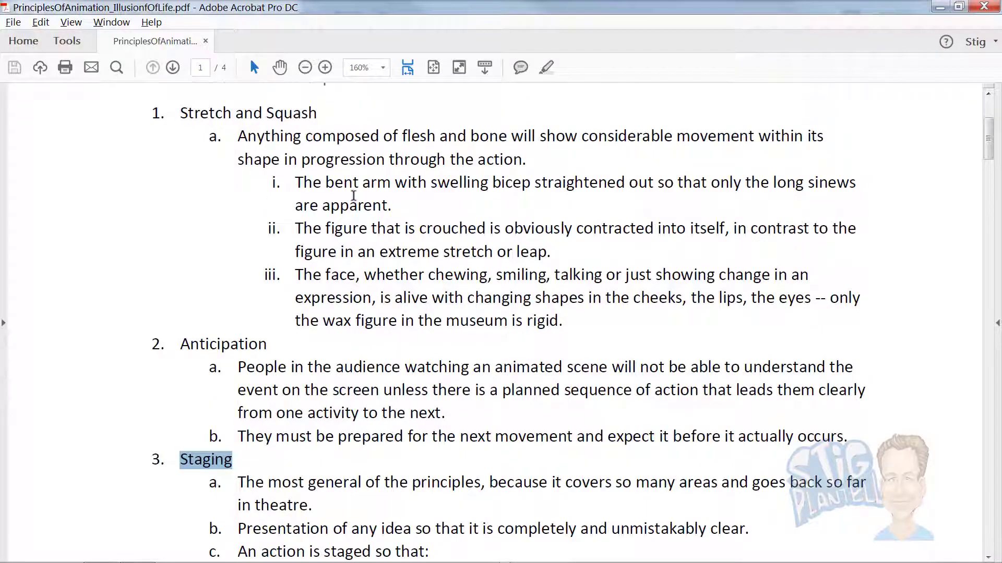
scroll(353, 205, up, 1)
drag(317, 261, 181, 264)
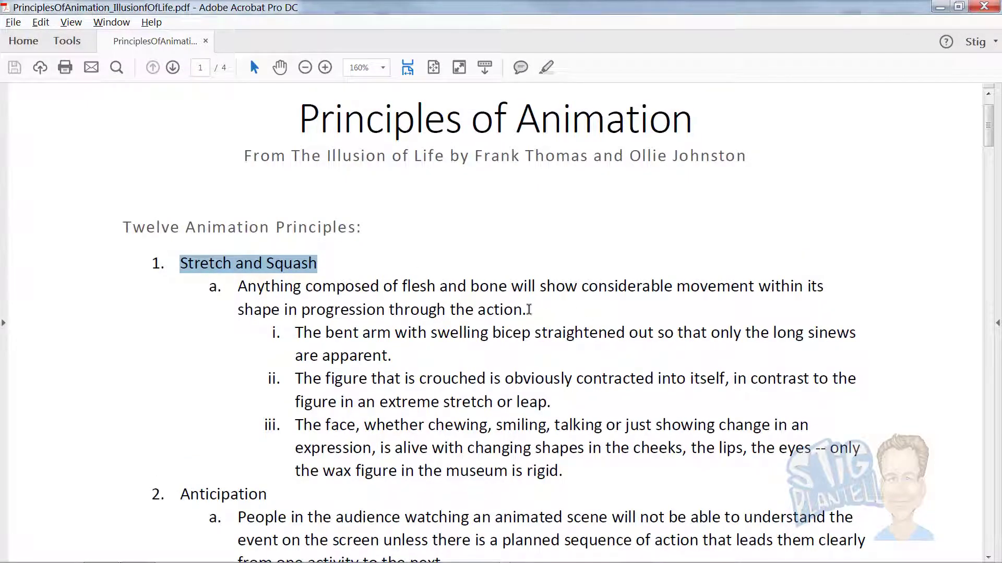
click(529, 310)
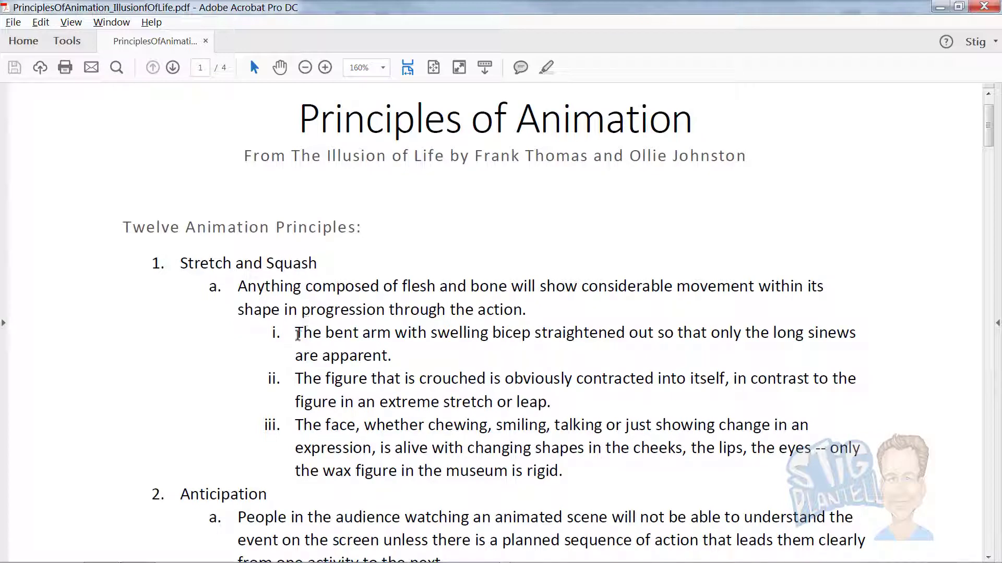
drag(297, 334, 392, 356)
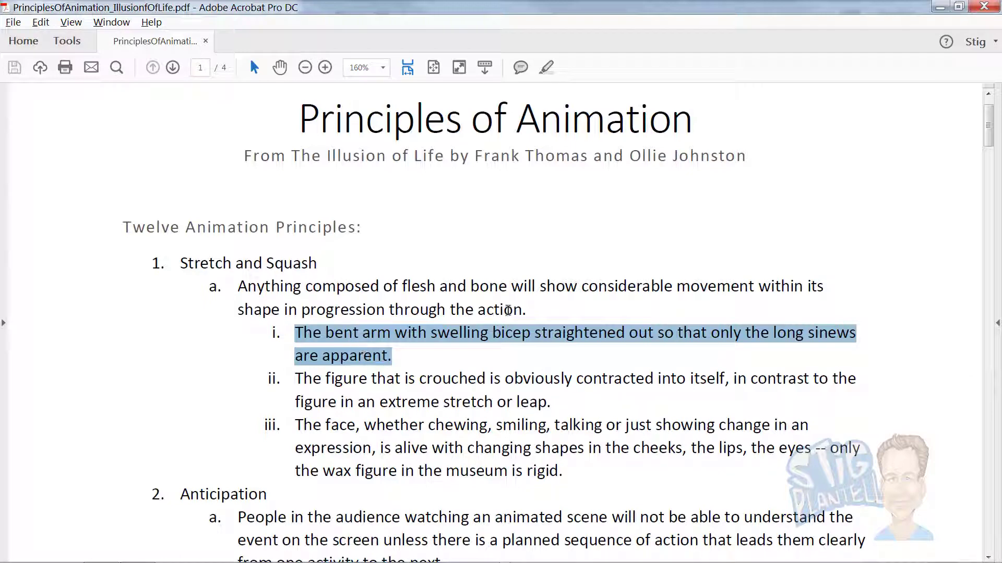
click(560, 304)
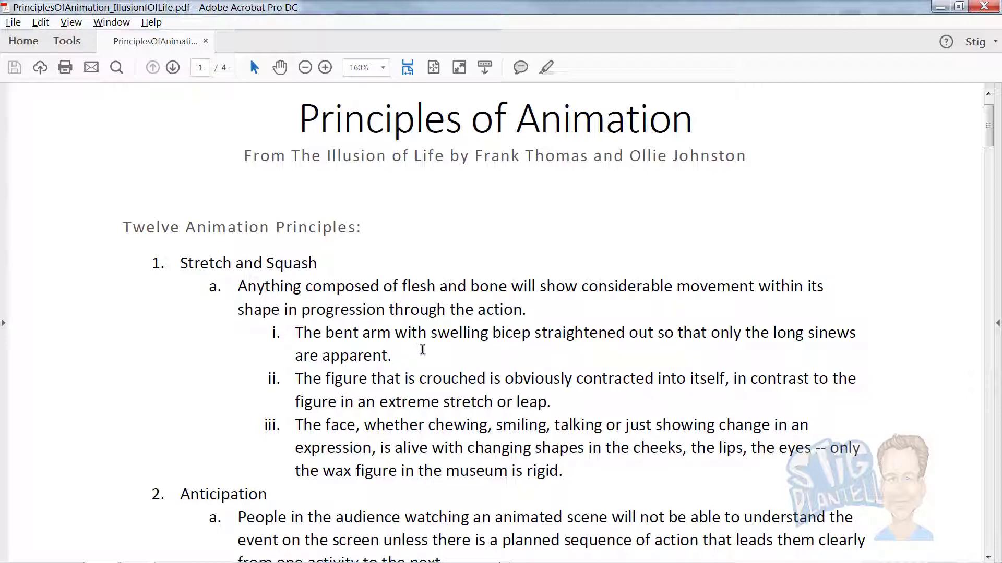
click(423, 350)
drag(180, 264, 298, 267)
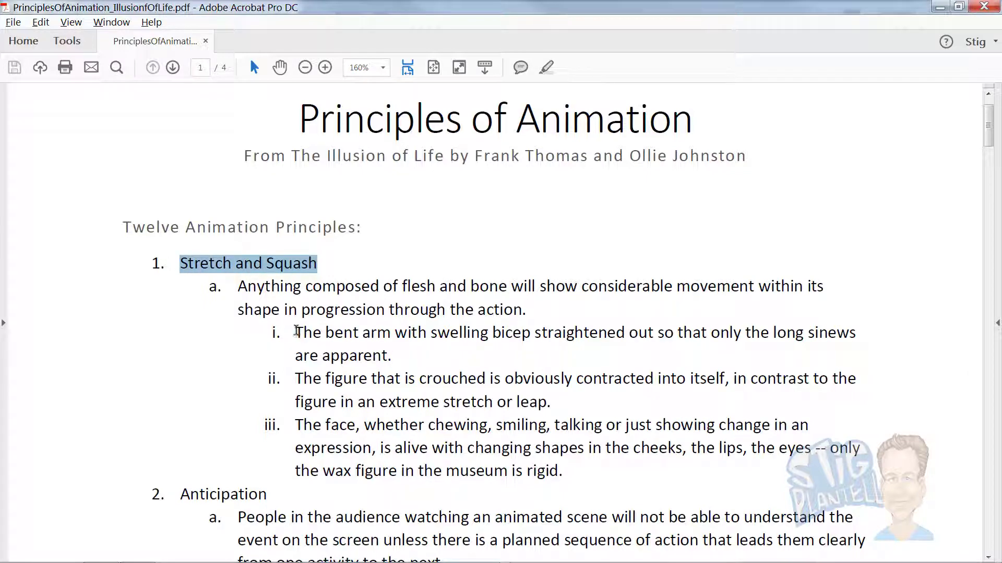
drag(296, 332, 395, 358)
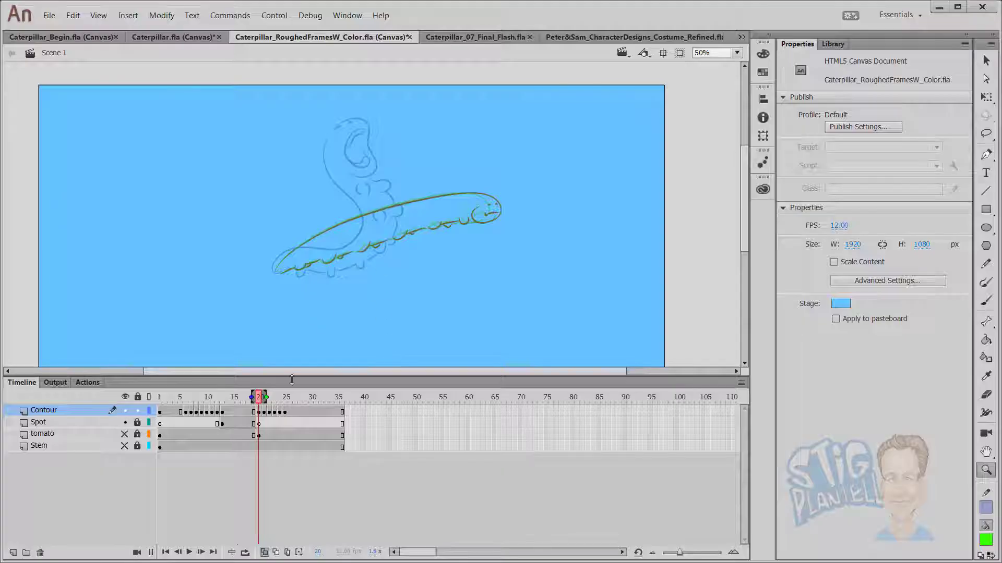
Step: Scrub the coloured caterpillar's stretch across frames 9 to 15, then clear the PDF text selection
click(227, 404)
drag(205, 403, 227, 403)
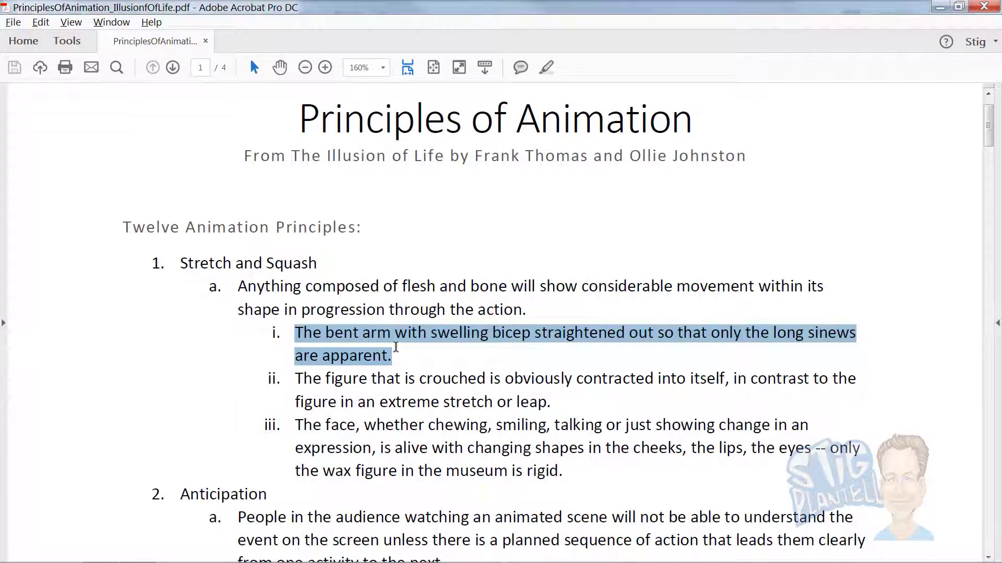
click(396, 348)
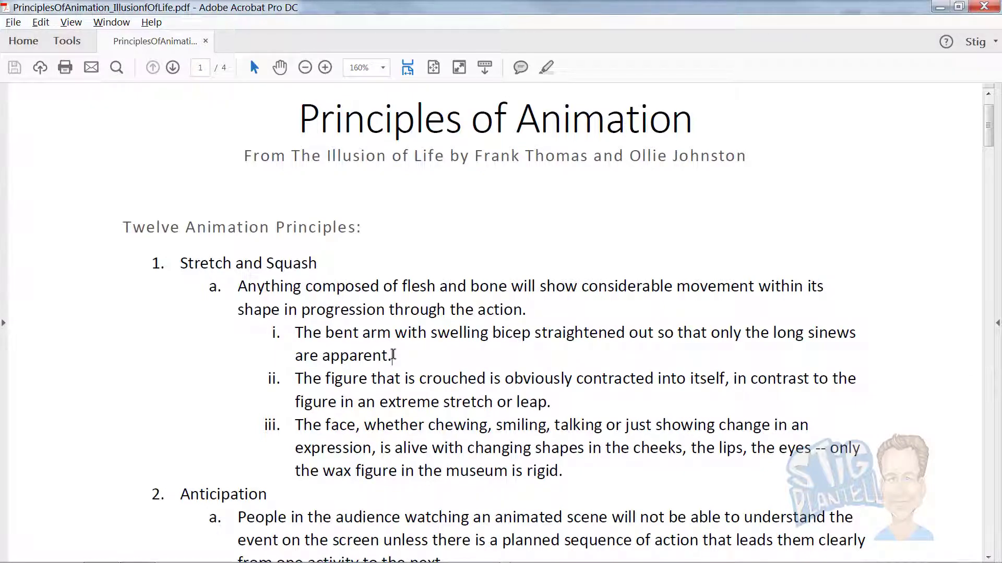
Step: Select and clear text around the bent-arm sentence, then glance back at the caterpillar animation
mouse_move(393, 356)
mouse_down()
mouse_move(295, 355)
mouse_move(420, 337)
mouse_move(406, 354)
mouse_move(417, 380)
mouse_move(402, 355)
mouse_up()
click(335, 333)
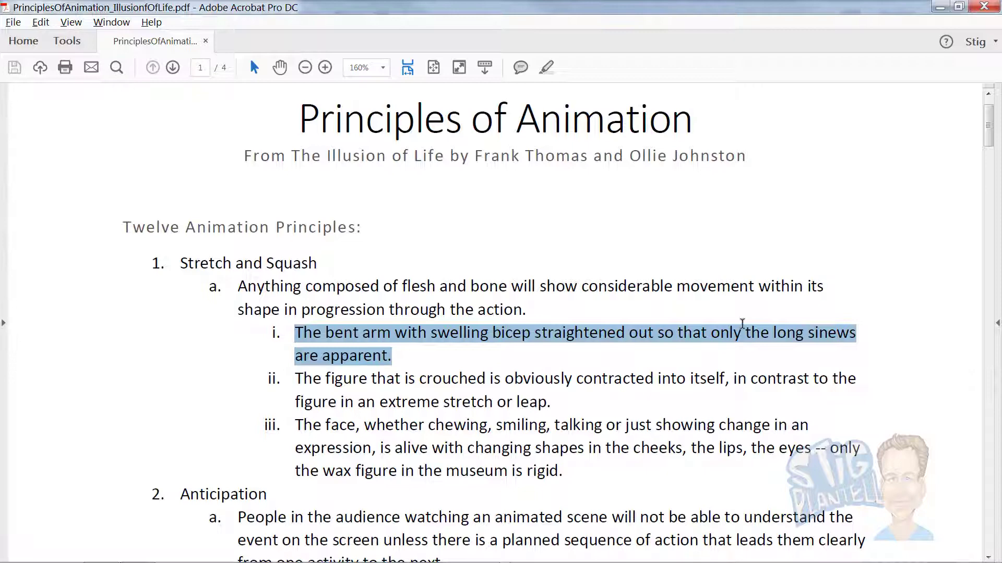
drag(320, 337, 424, 359)
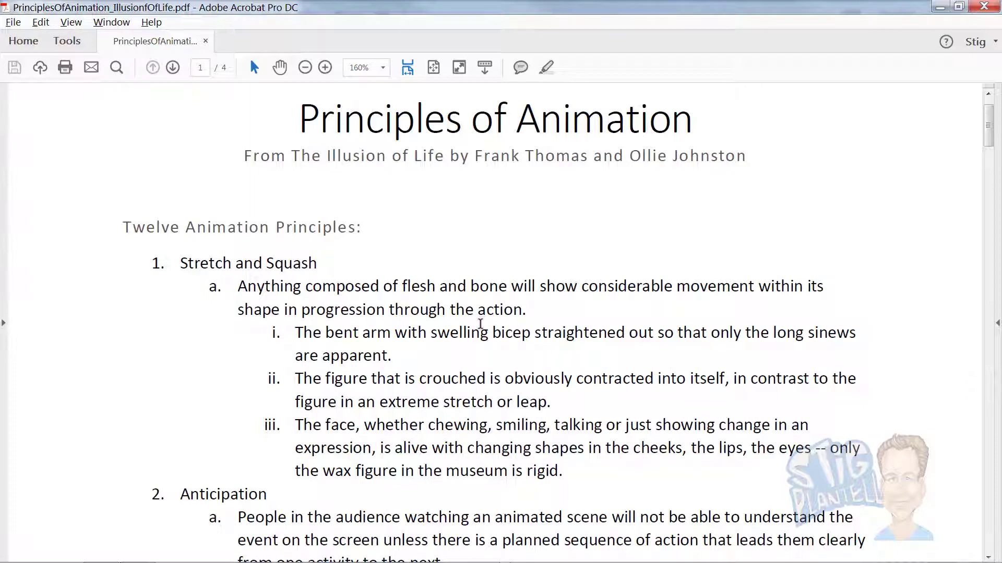
key(alt+Tab)
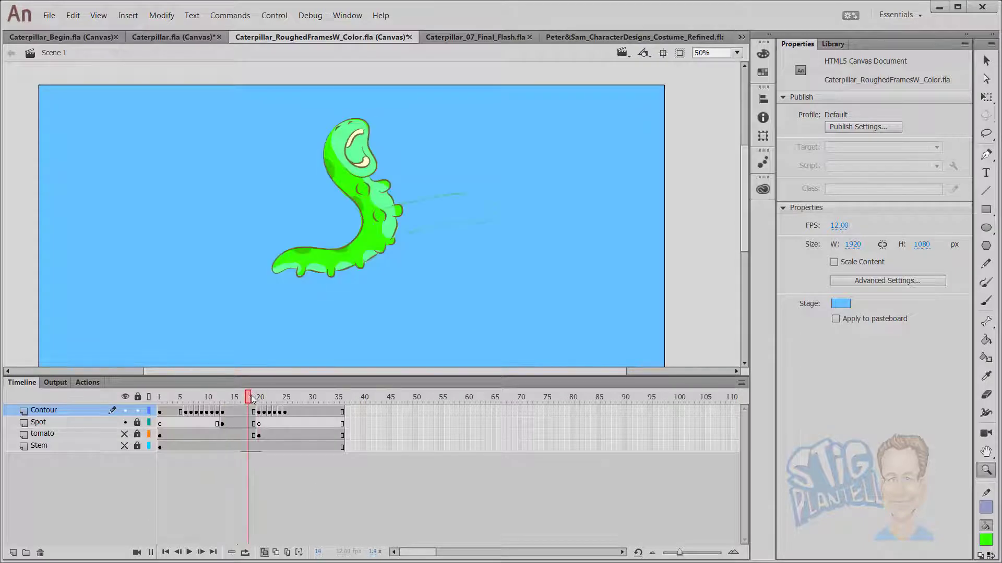
Step: Scroll the Principles of Animation PDF down to Solid Drawing and back up to the title page
key(alt+Tab)
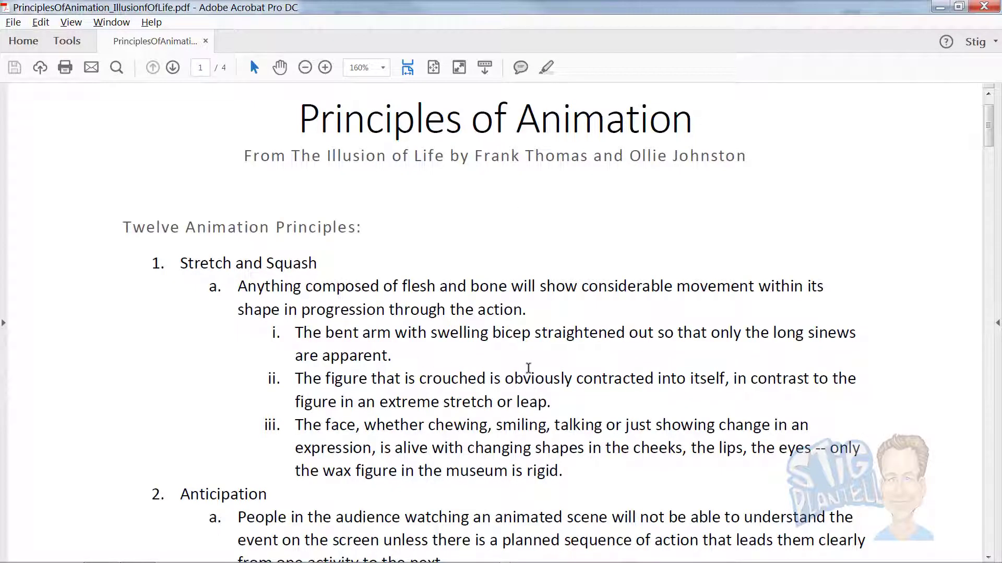
scroll(526, 386, down, 10)
scroll(528, 373, down, 20)
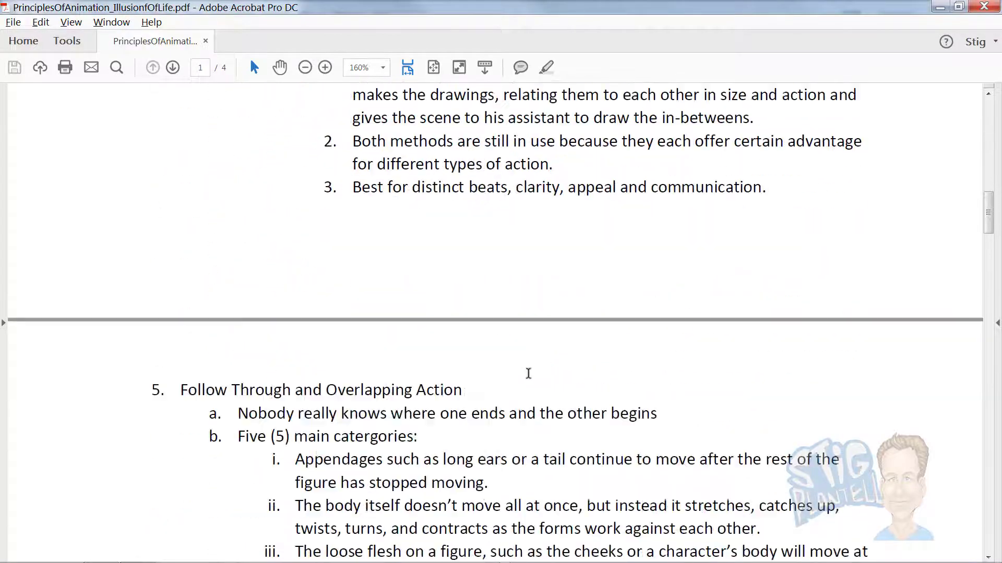
scroll(527, 376, down, 6)
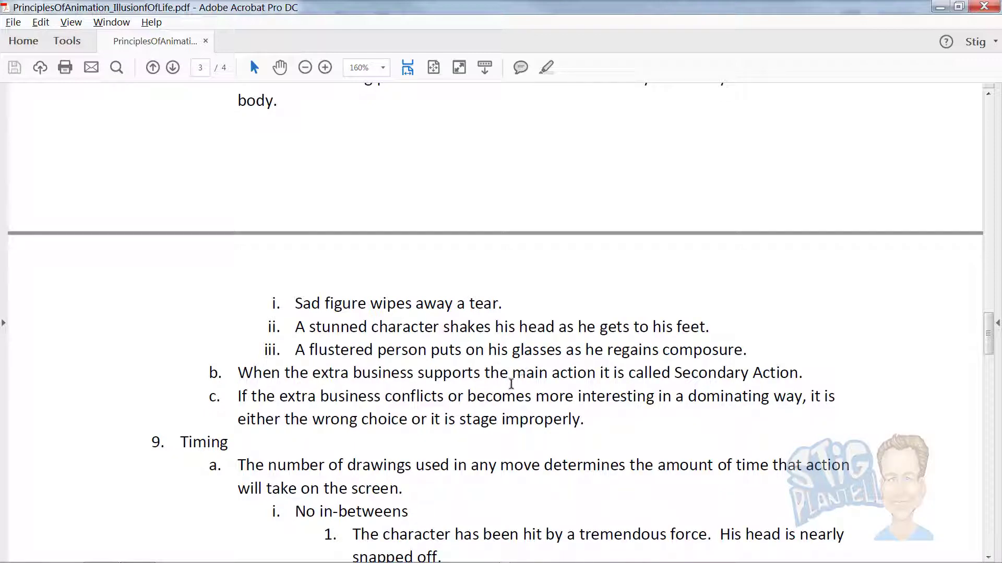
scroll(511, 385, down, 20)
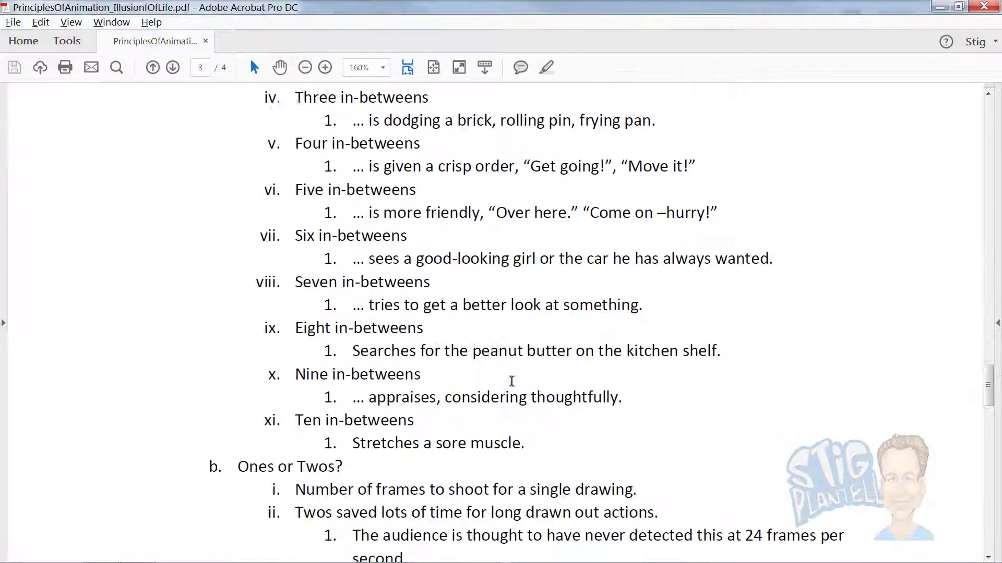
scroll(511, 381, down, 12)
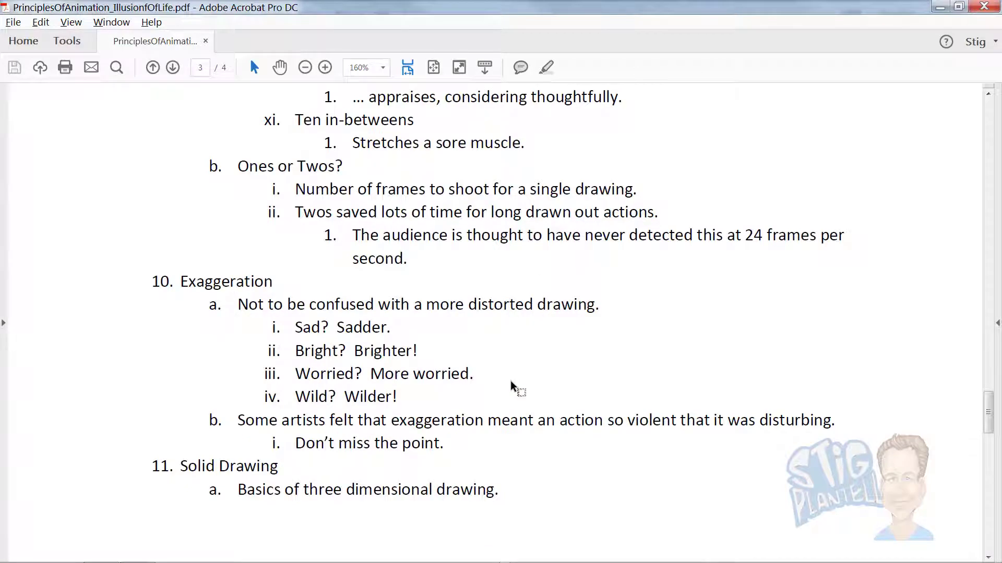
scroll(511, 386, up, 20)
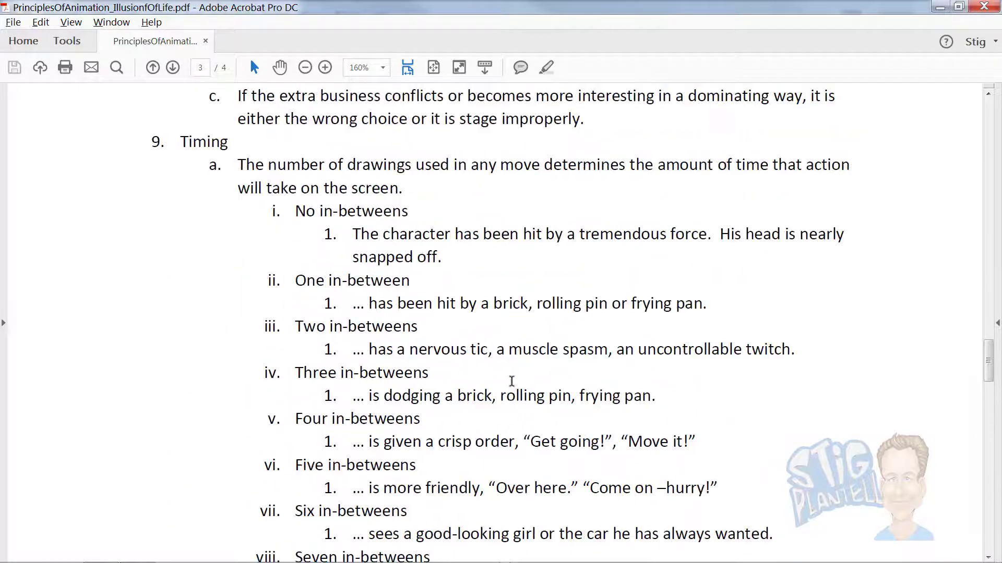
scroll(511, 383, up, 20)
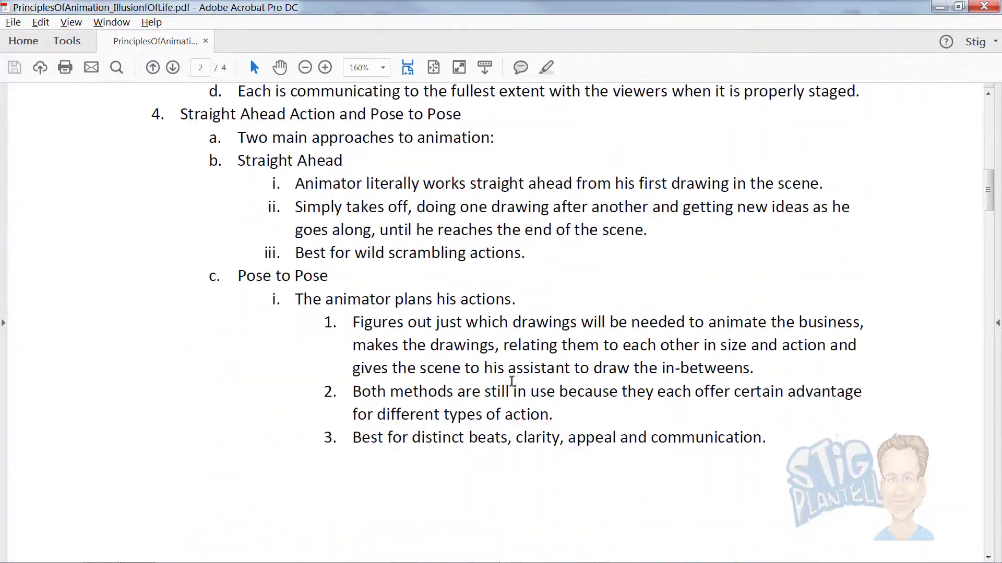
scroll(511, 382, up, 6)
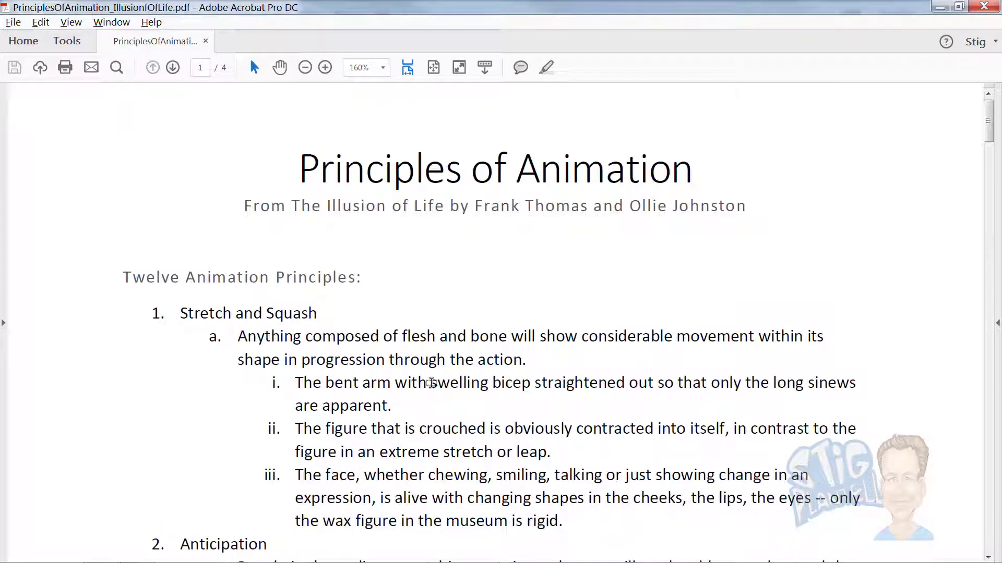
Step: Go to frame 10 of Caterpillar_Begin.fla, enable Onion Skin, and unlock the Contour layer
key(alt+Tab)
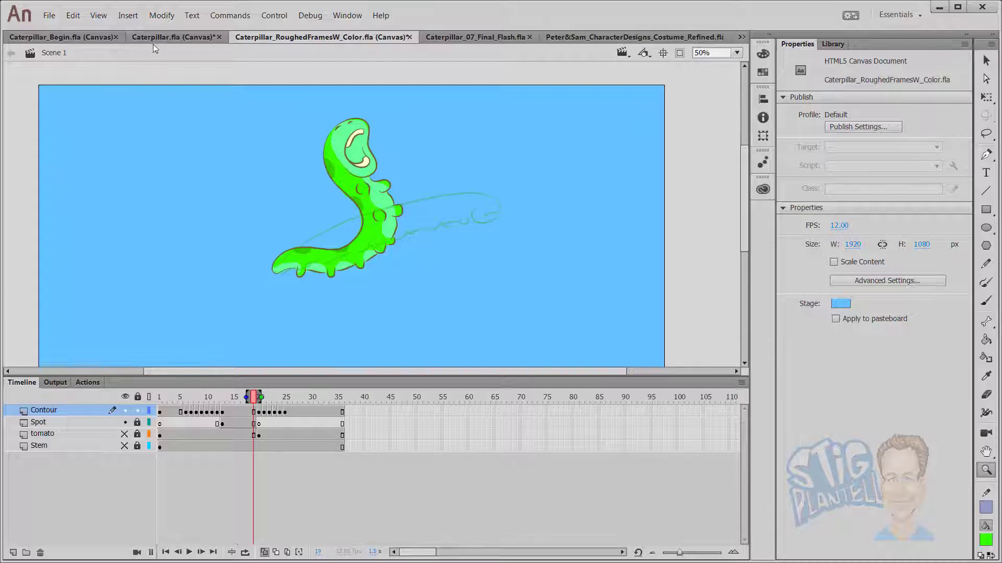
click(79, 39)
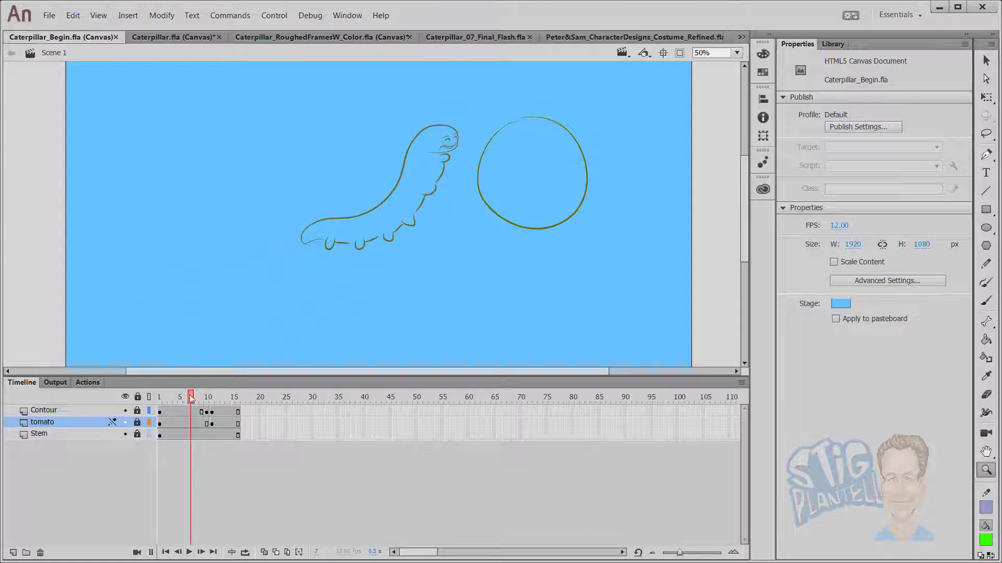
drag(191, 399, 208, 398)
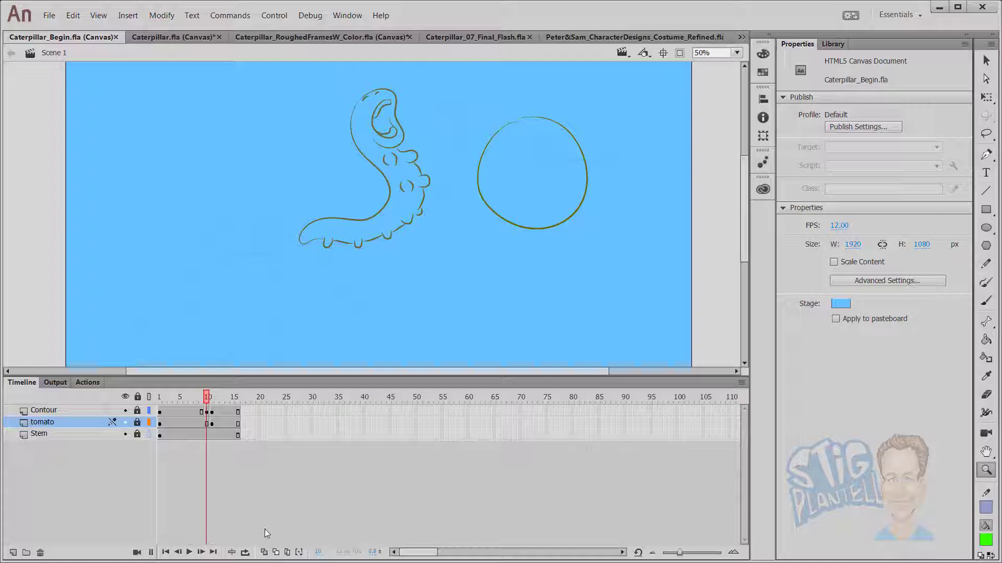
click(264, 553)
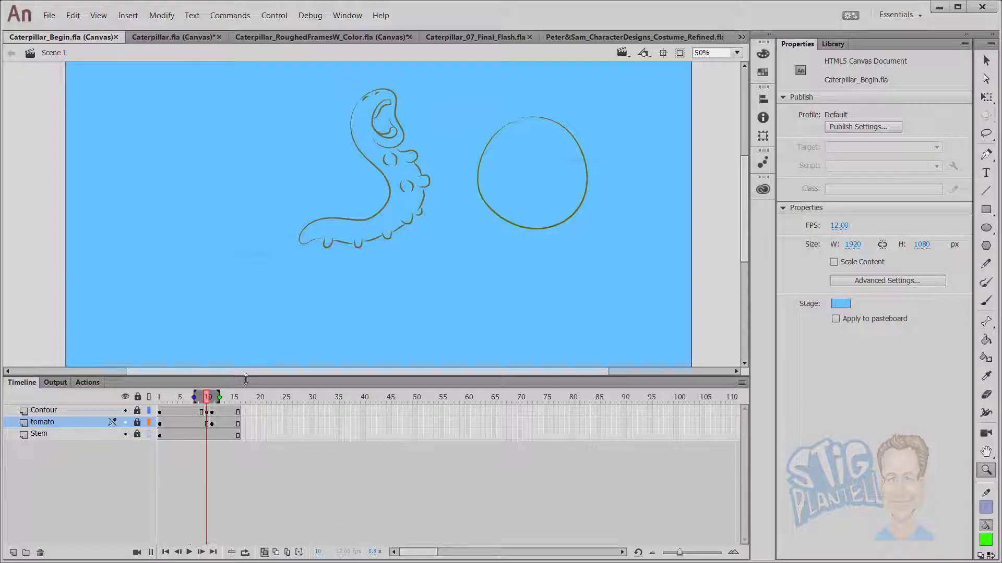
click(137, 411)
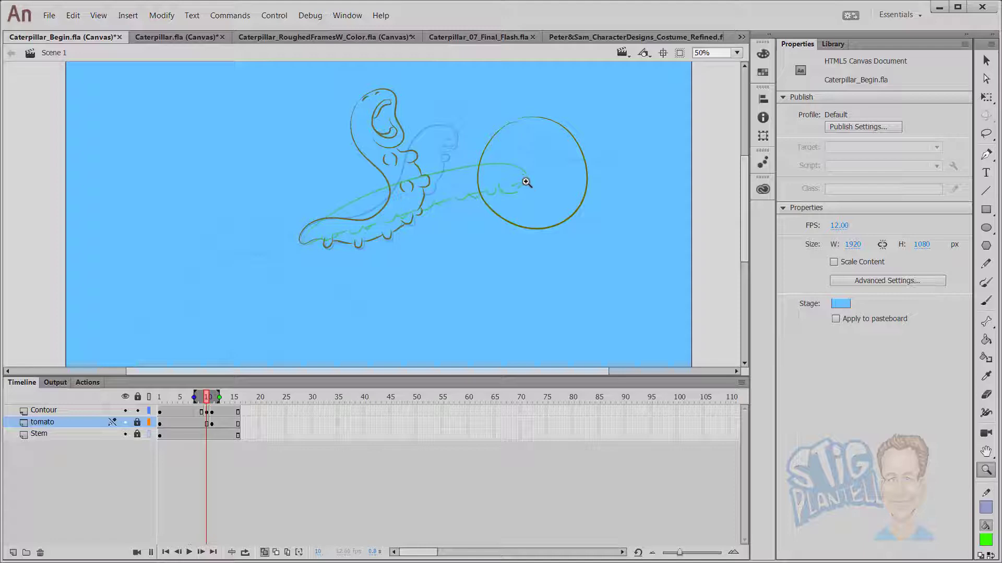
Step: Select frame 9 on the Contour layer after browsing the Modify and Insert > Timeline menus for a keyframe command
click(202, 412)
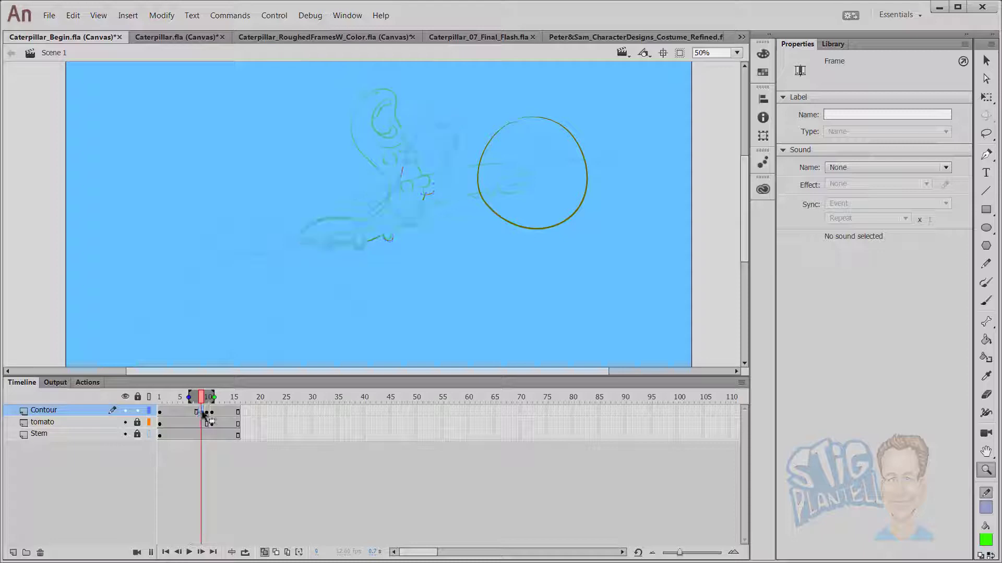
click(162, 16)
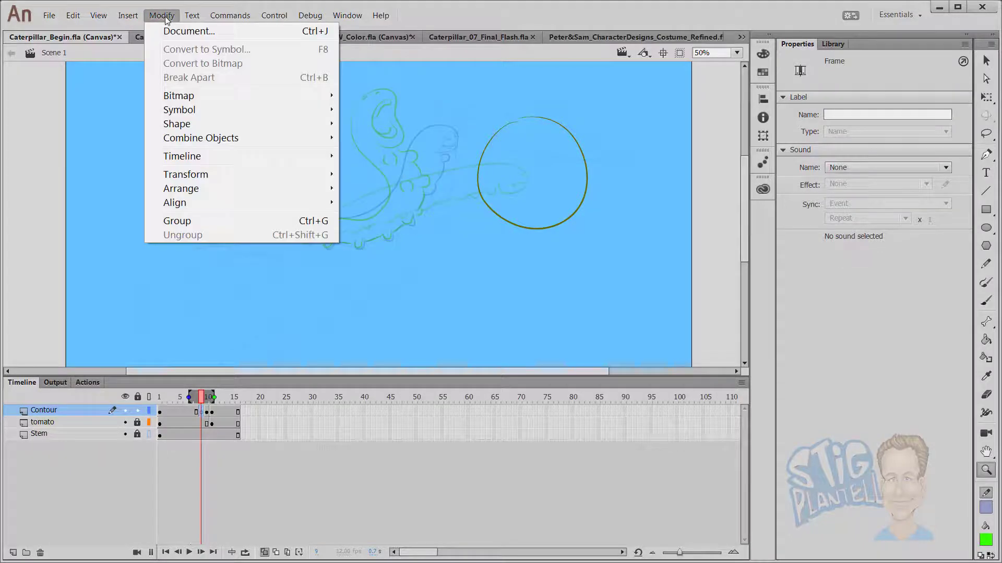
mouse_move(133, 14)
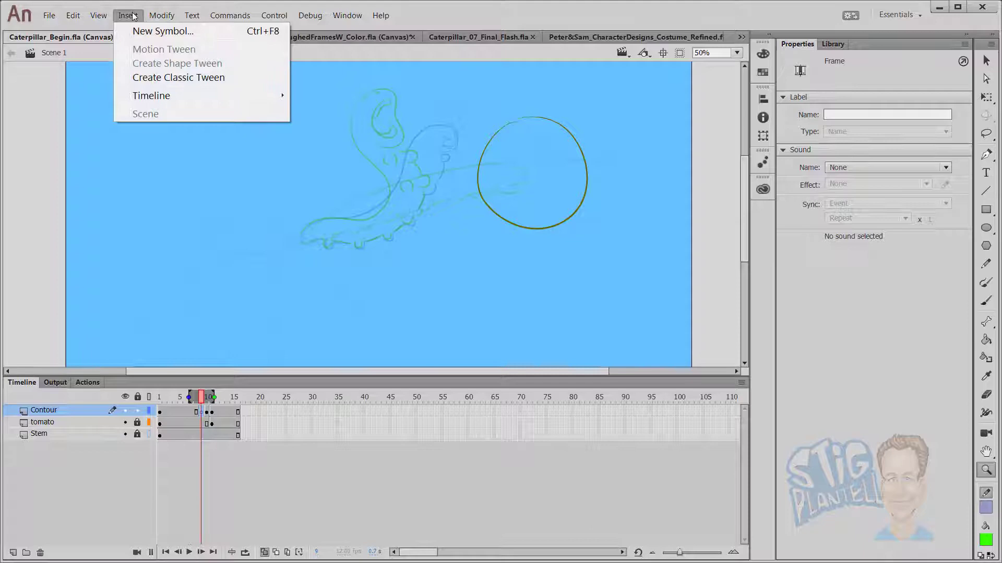
mouse_move(175, 96)
mouse_move(280, 95)
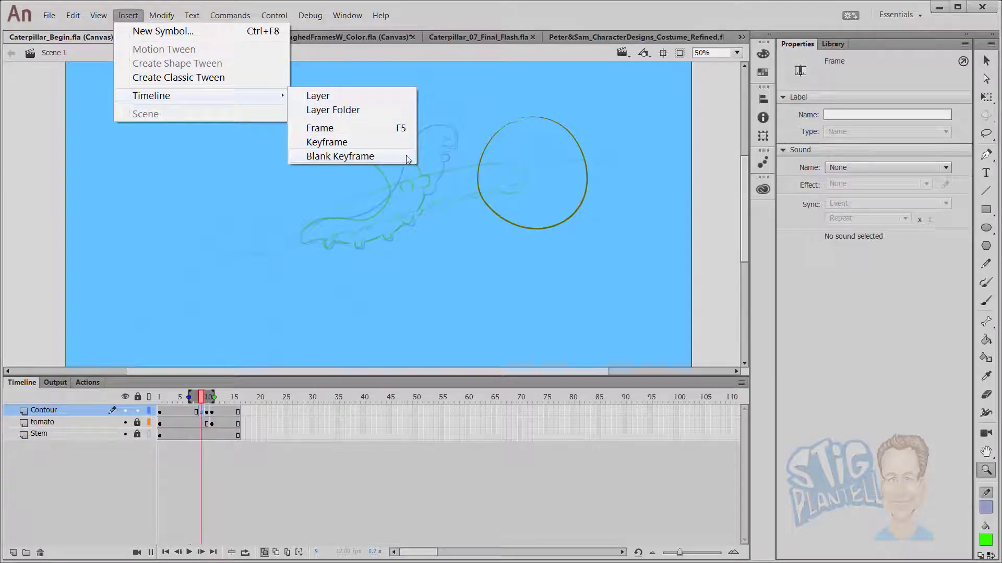
click(240, 398)
click(202, 412)
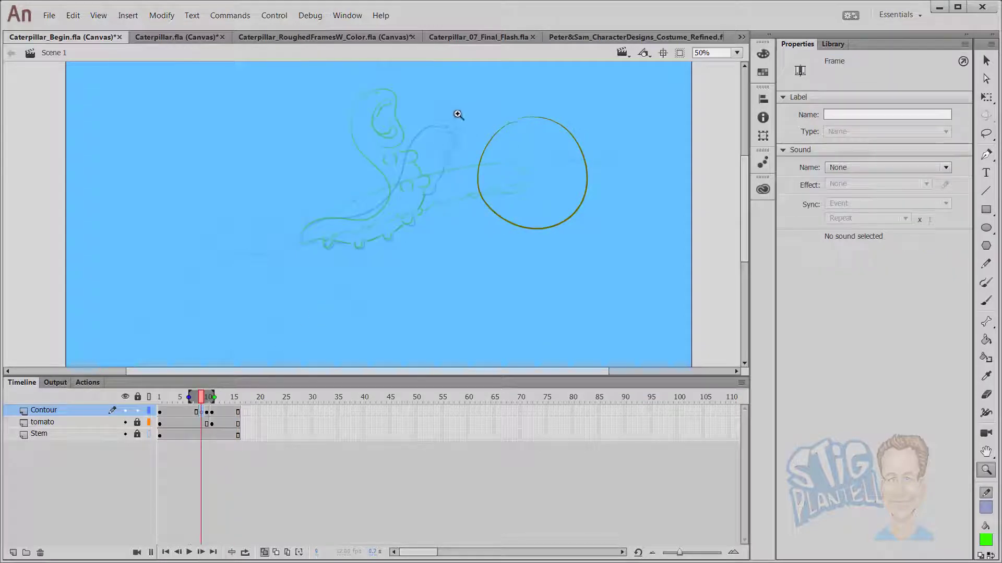
Step: Set up the Paint Brush with the circle's olive outline colour, testing and undoing one stroke
key(y)
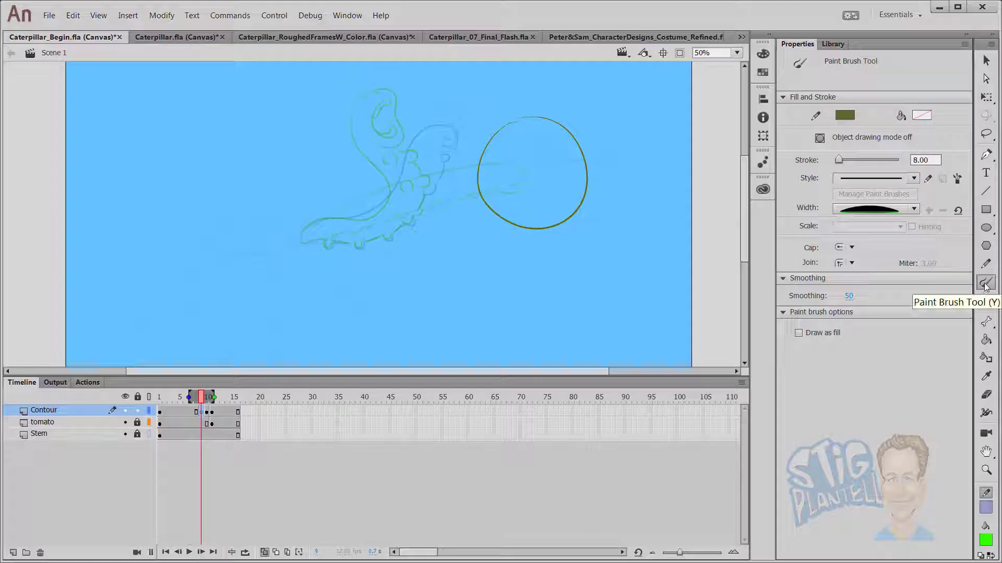
click(985, 508)
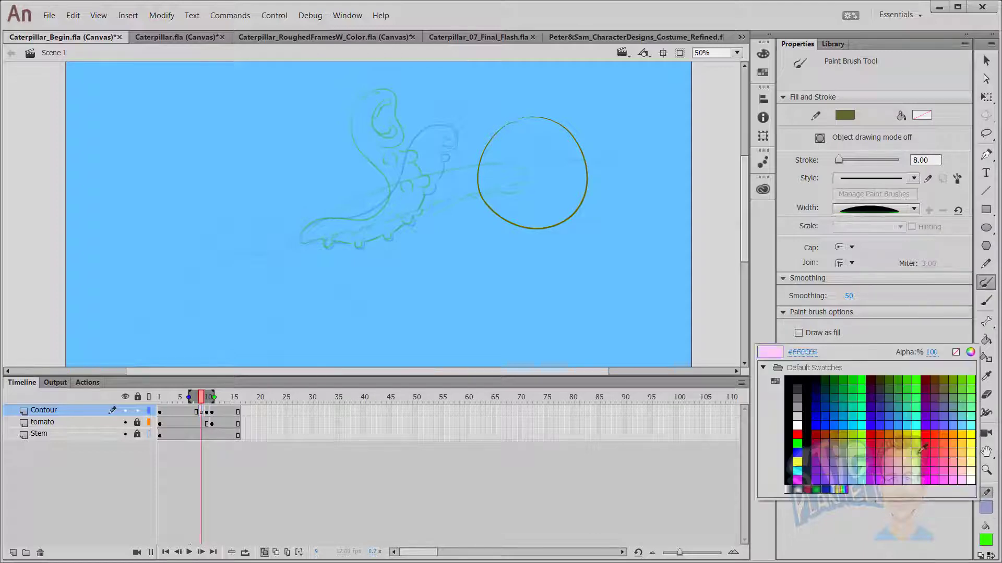
click(211, 412)
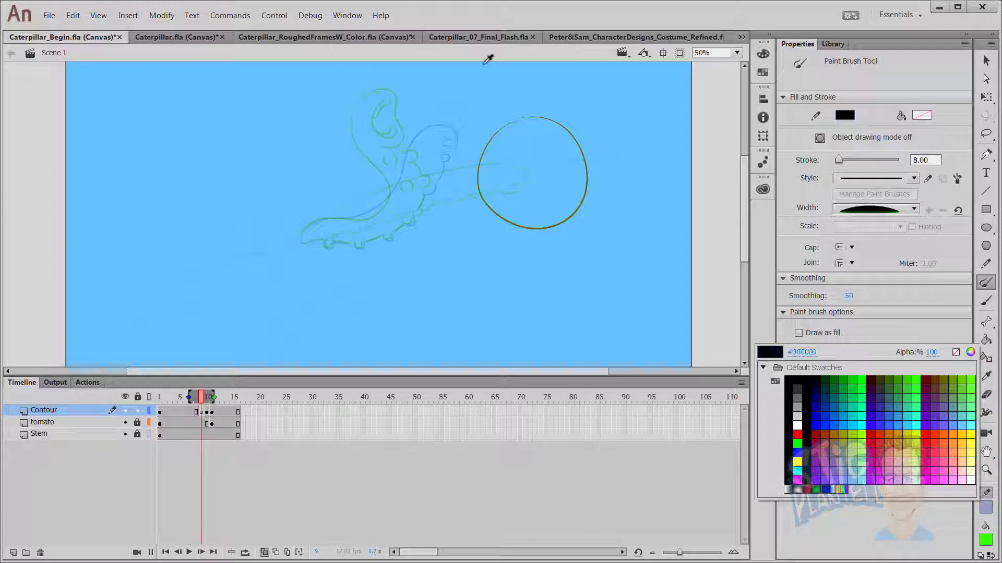
click(581, 205)
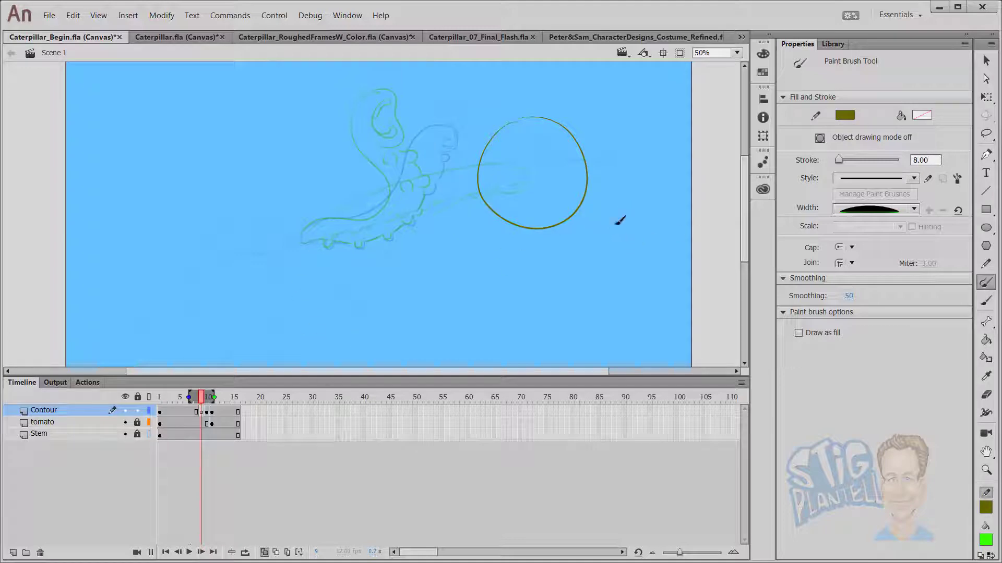
drag(620, 221, 587, 306)
key(ctrl+z)
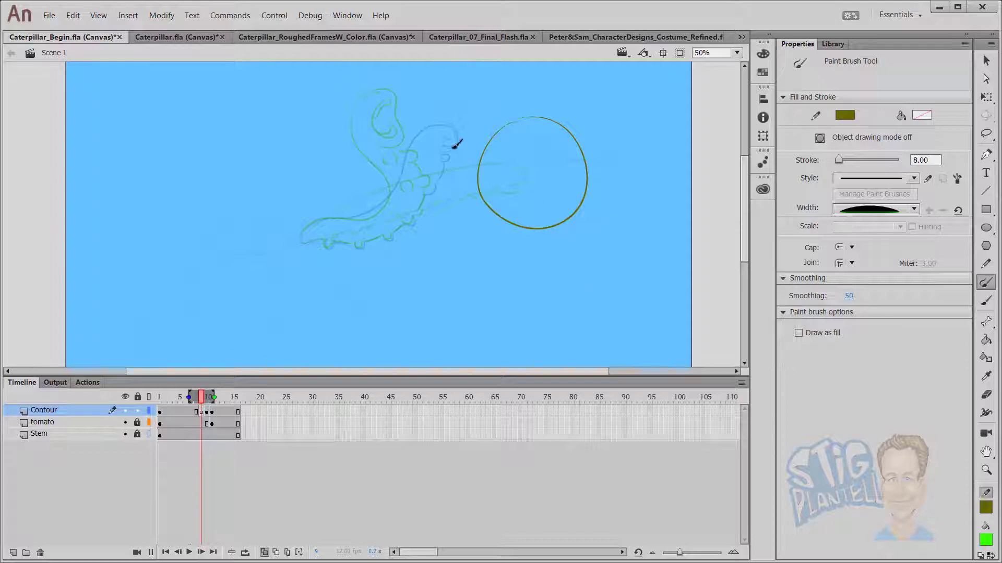
Step: Zoom in on the caterpillar sketch, compare poses across frames 7–11, and return to Contour frame 9
key(z)
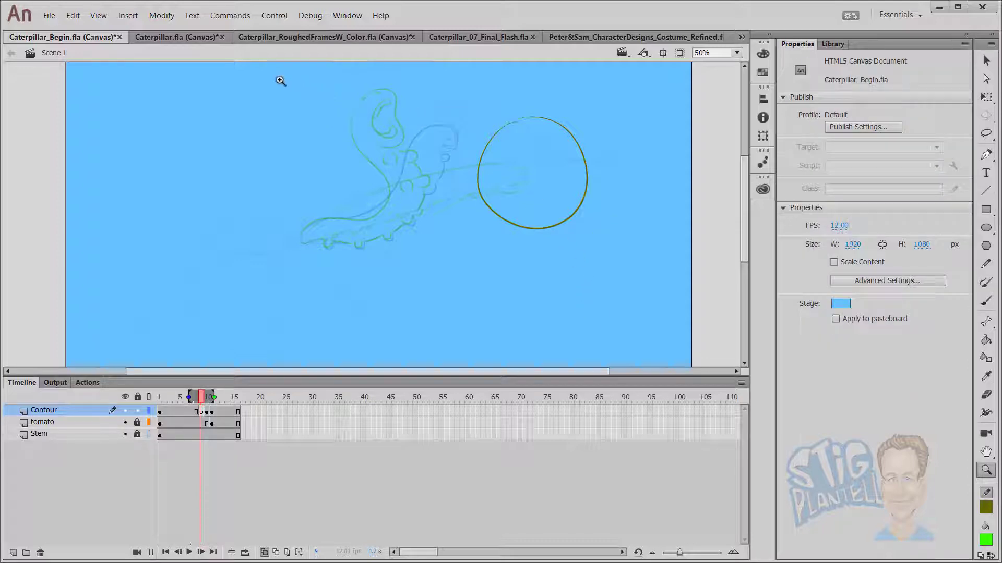
drag(280, 81, 616, 276)
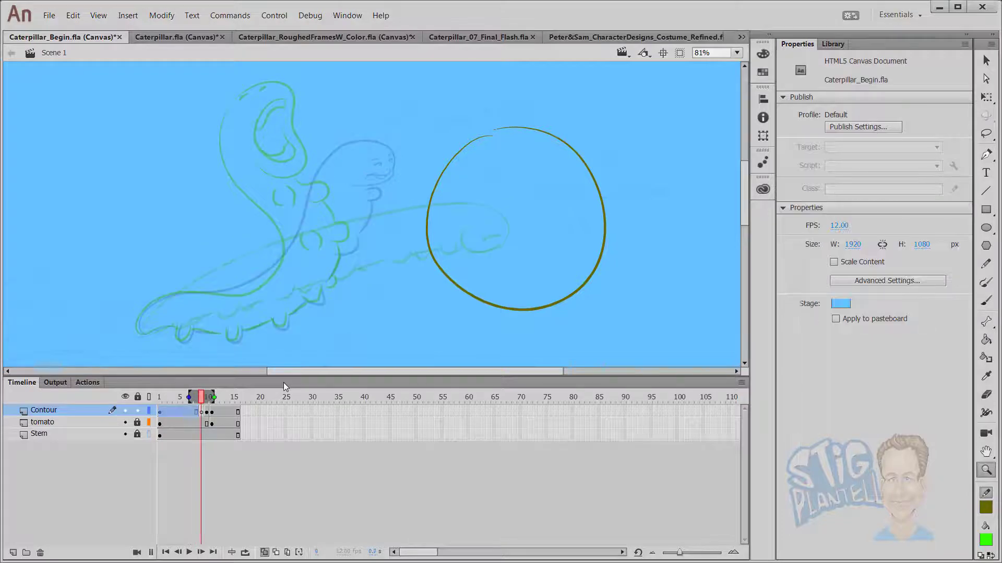
key(period)
key(period)
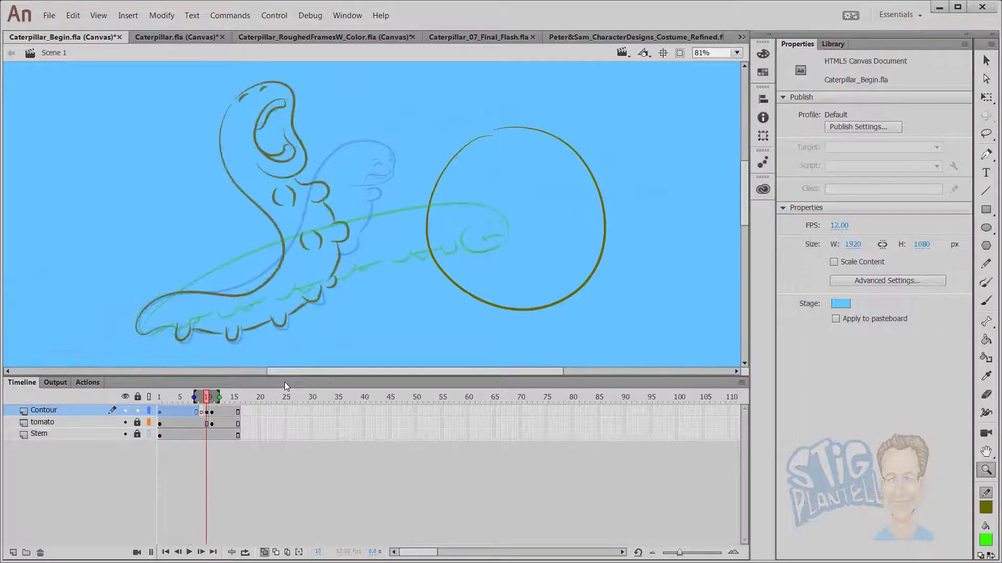
key(comma)
key(comma)
key(comma)
key(comma)
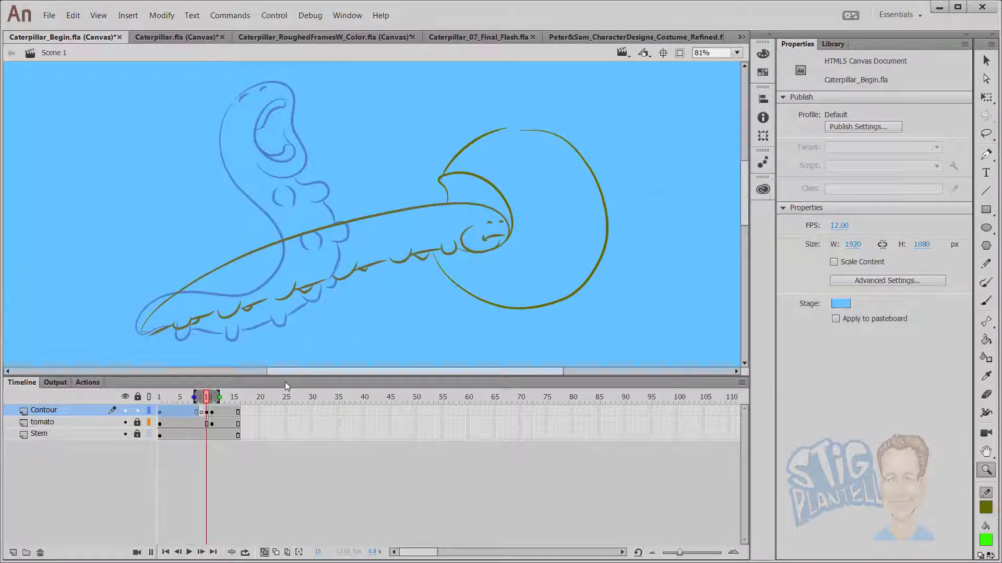
key(comma)
key(comma)
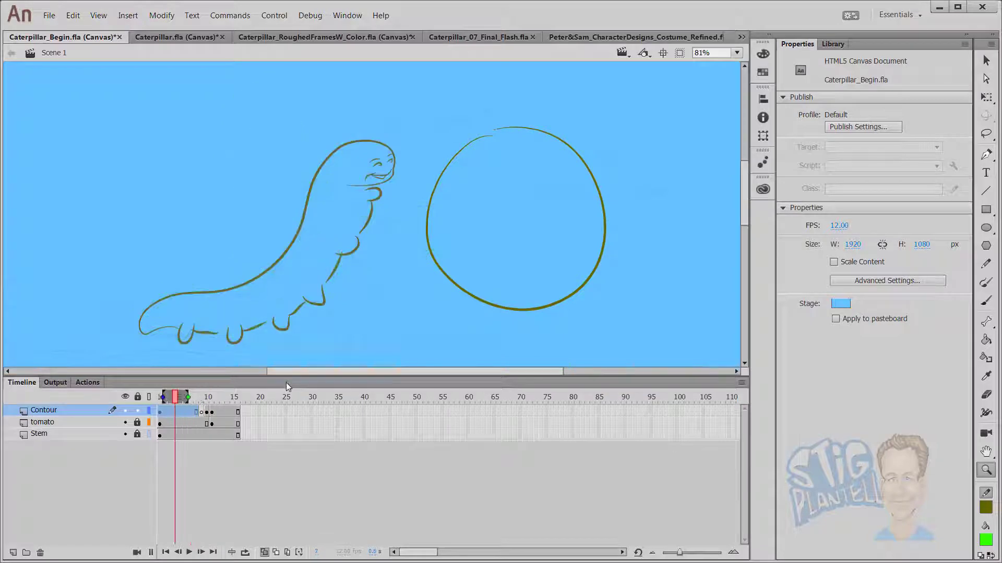
key(period)
key(period)
key(period)
key(period)
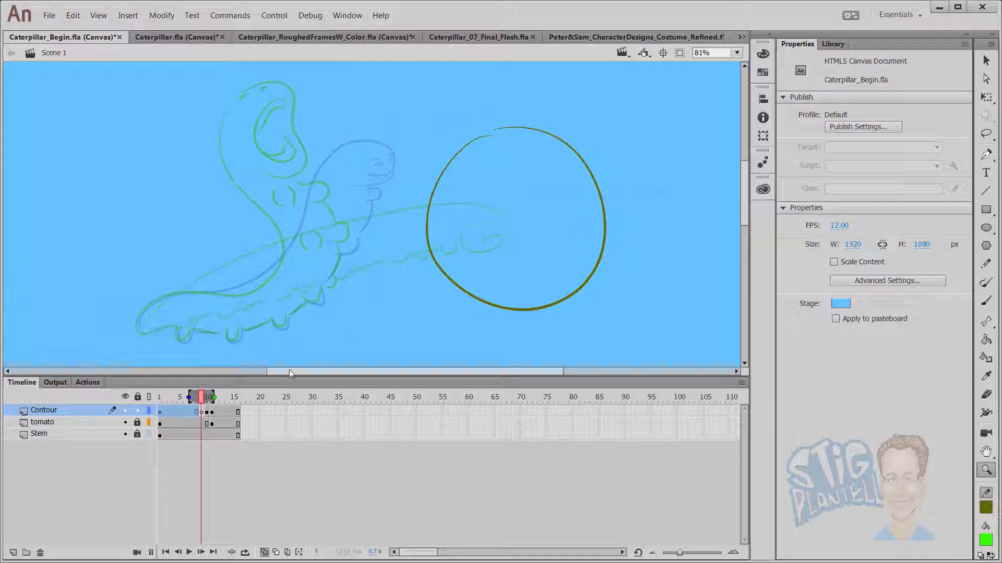
click(201, 412)
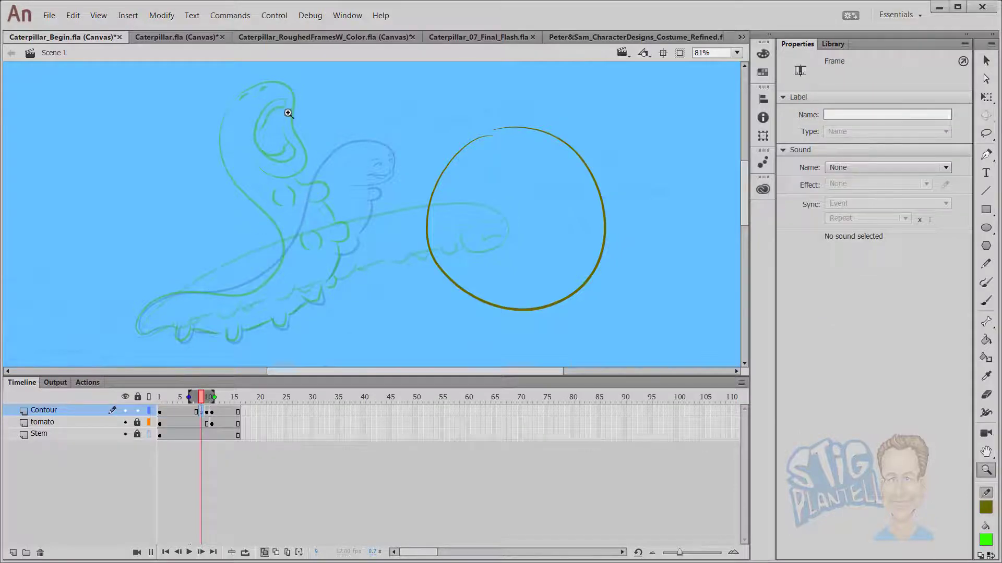
Step: Ink the caterpillar's neck and back down to the tail, undoing the rough foot strokes
key(y)
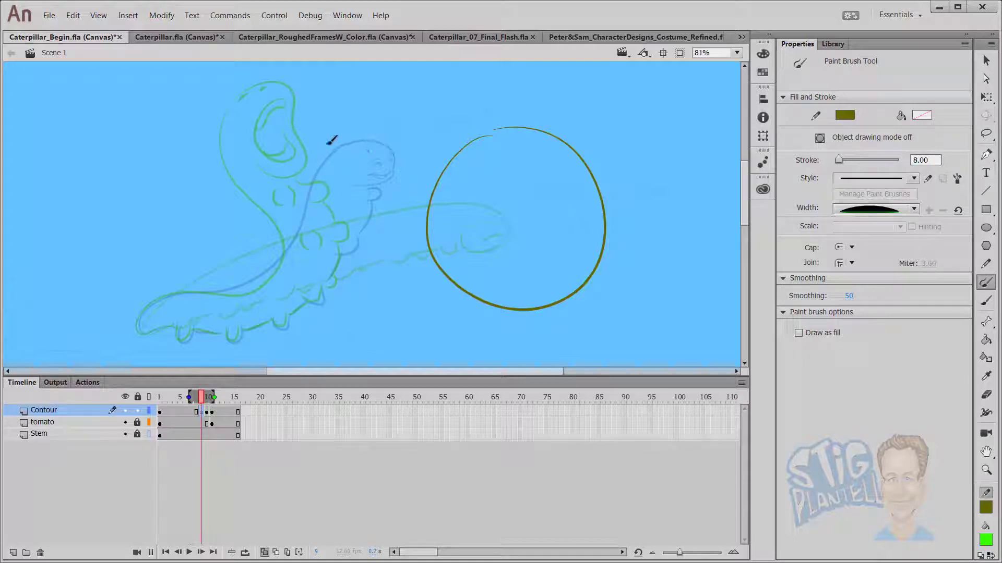
mouse_move(336, 139)
mouse_down()
mouse_move(283, 259)
mouse_move(244, 290)
mouse_move(162, 300)
mouse_move(139, 327)
mouse_move(180, 322)
mouse_up()
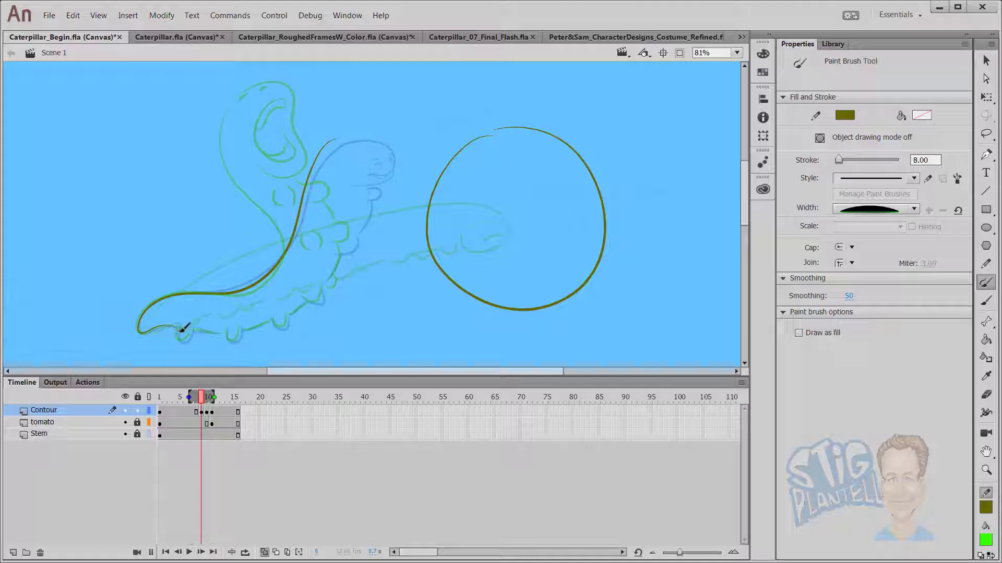
mouse_move(182, 329)
mouse_down()
mouse_move(180, 340)
mouse_move(190, 329)
mouse_up()
key(ctrl+z)
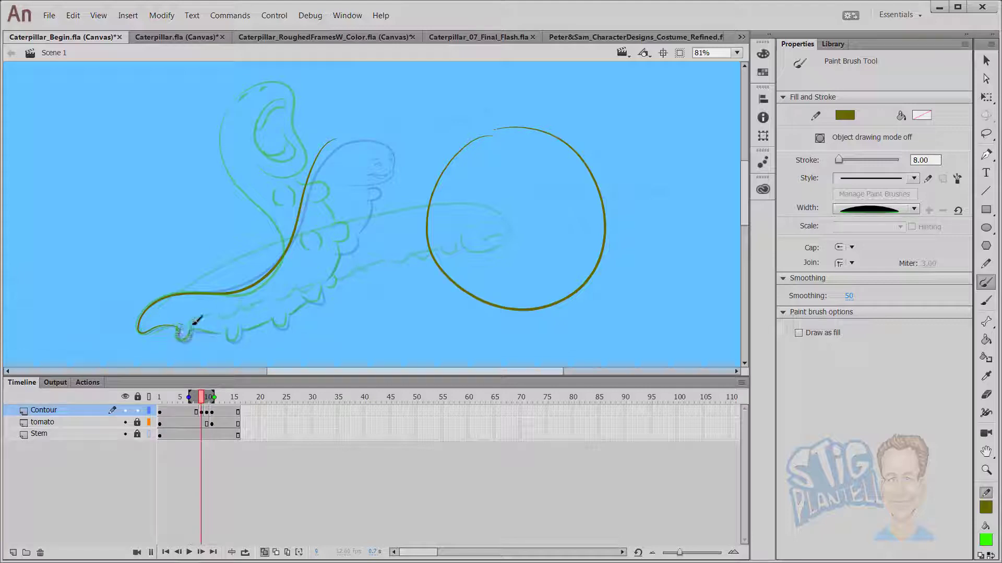
drag(183, 328, 242, 326)
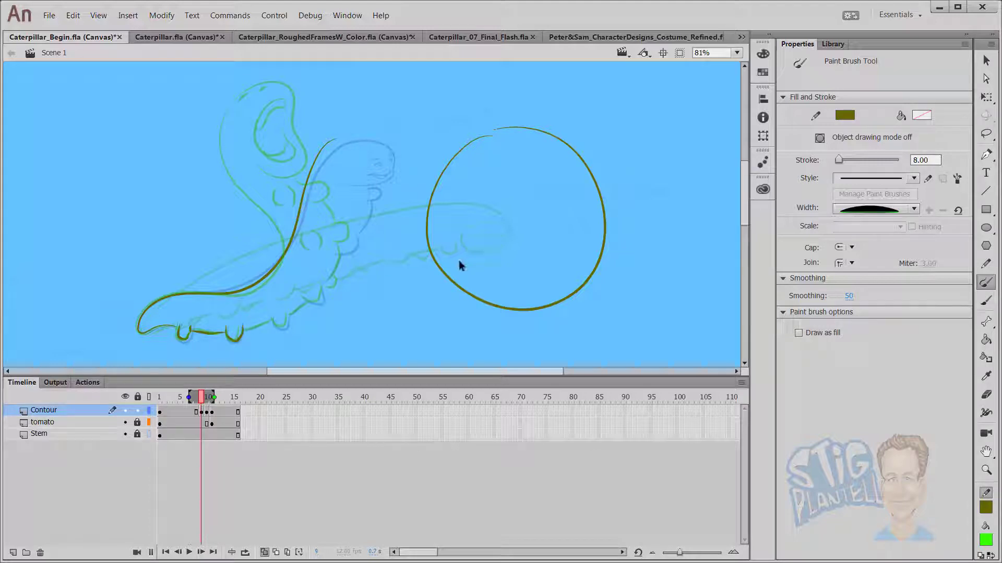
key(ctrl+z)
key(ctrl+z)
key(ctrl+z)
Step: With Object Drawing on, ink the foot under the tail and the belly line up toward the front
click(824, 139)
mouse_move(190, 331)
mouse_down()
mouse_move(183, 324)
mouse_move(179, 335)
mouse_move(248, 332)
mouse_up()
mouse_move(248, 332)
mouse_down()
mouse_move(276, 315)
mouse_move(288, 328)
mouse_move(305, 295)
mouse_move(321, 301)
mouse_move(337, 273)
mouse_up()
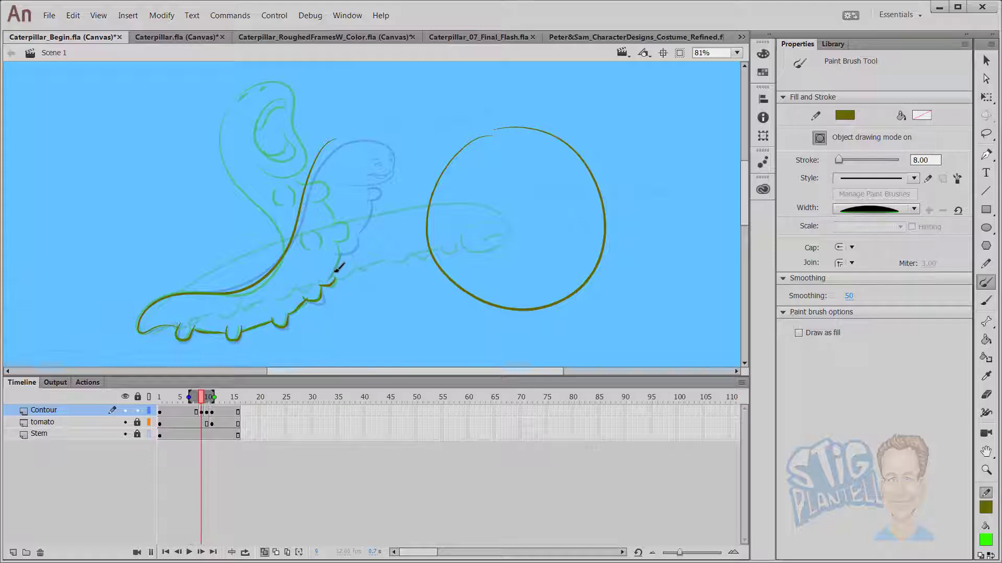
key(ctrl+z)
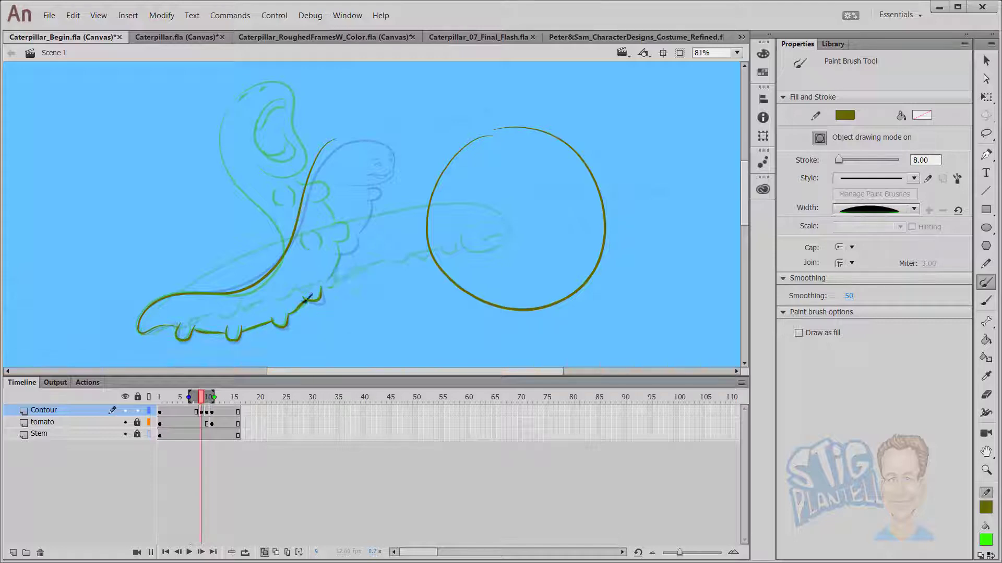
mouse_move(307, 299)
mouse_down()
mouse_move(330, 286)
mouse_move(371, 204)
mouse_up()
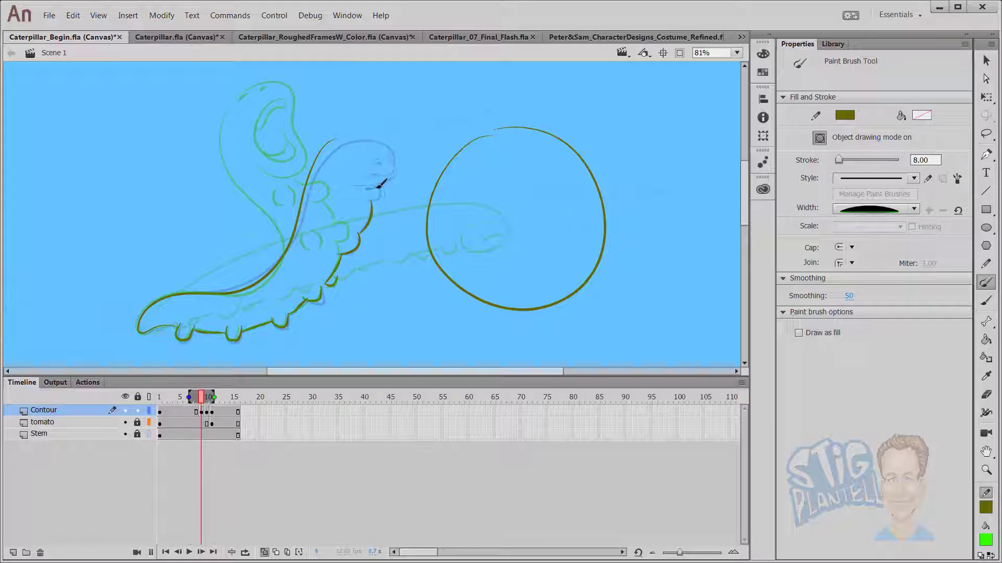
Step: Ink a smooth outline along the top of the head, redoing the stray mouth and head strokes
mouse_move(381, 197)
mouse_down()
mouse_move(365, 183)
mouse_move(378, 180)
mouse_up()
key(ctrl+z)
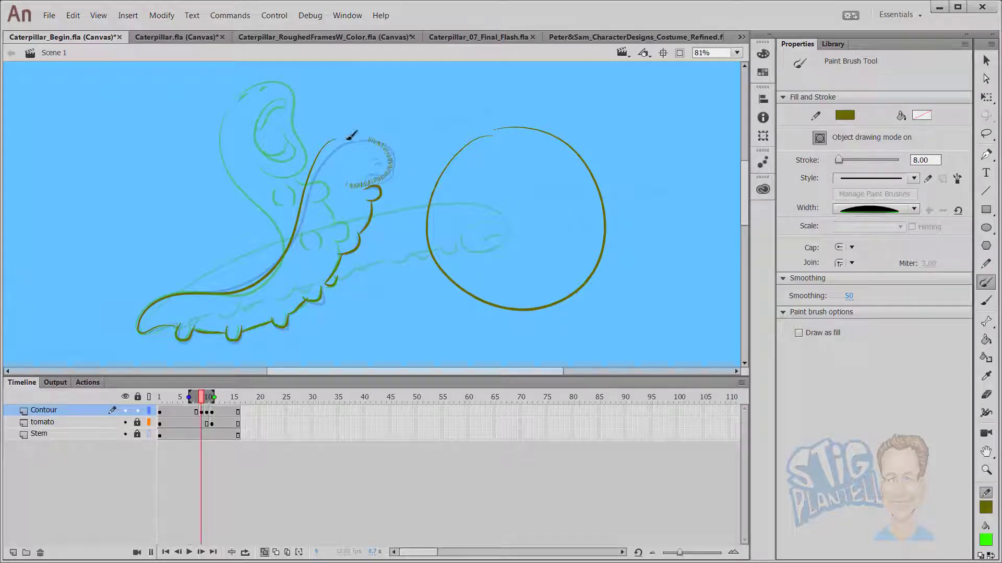
drag(350, 137, 366, 183)
key(ctrl+z)
mouse_move(342, 137)
mouse_down()
mouse_move(378, 141)
mouse_move(383, 176)
mouse_up()
drag(364, 186, 361, 187)
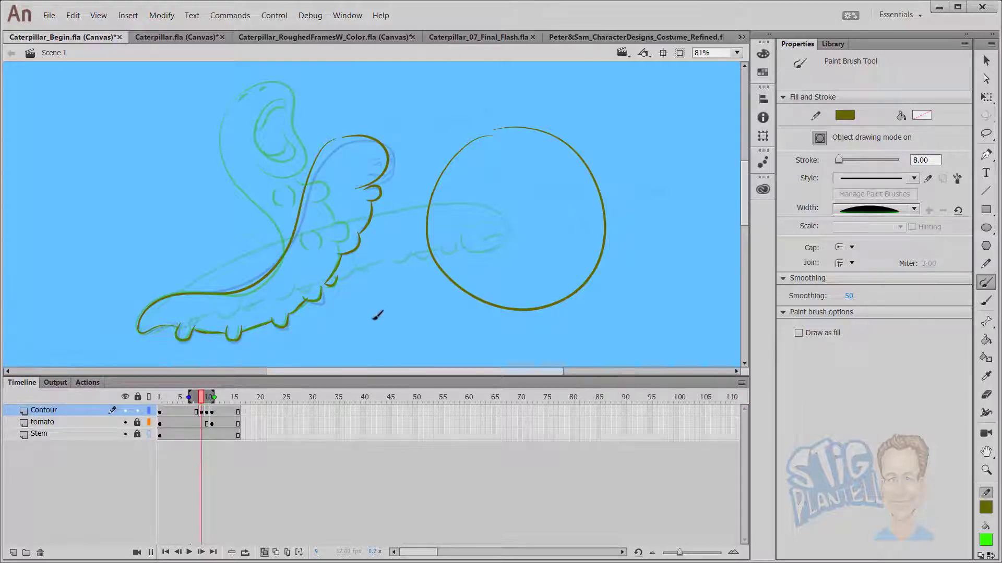
Step: Flip between frames 8, 9 and 10 to compare the new in-between pose
key(comma)
key(period)
key(period)
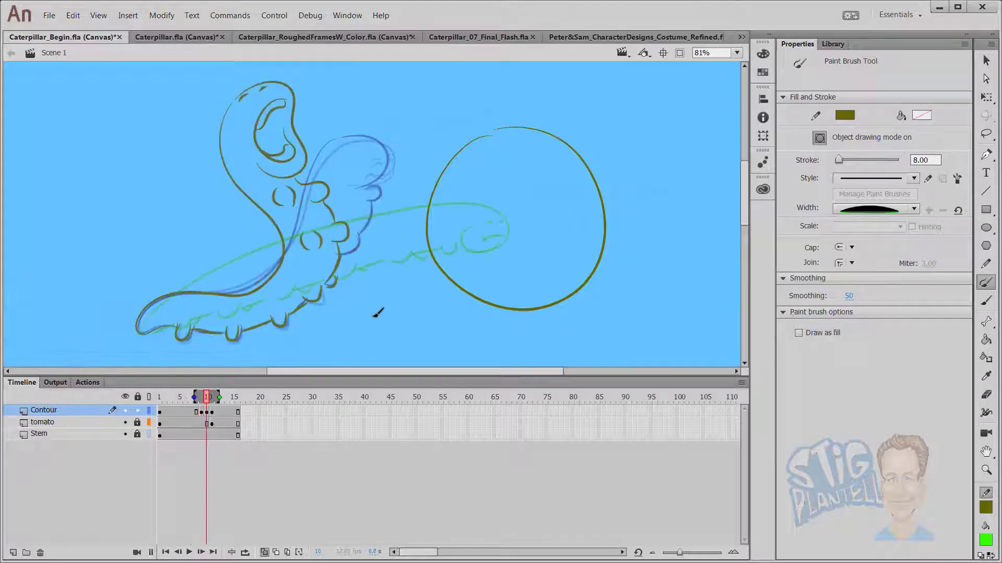
key(comma)
key(period)
Step: Play Caterpillar.fla's frames 10 to 15 and zoom in on the inked caterpillar, ending at frame 11
click(183, 36)
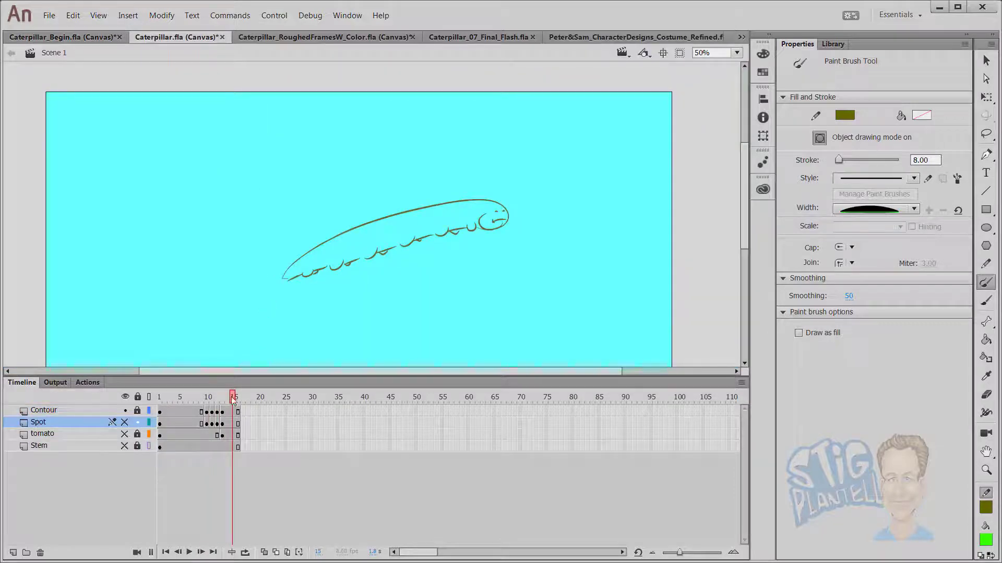
mouse_move(233, 400)
mouse_down()
mouse_move(197, 401)
mouse_move(211, 401)
mouse_up()
key(z)
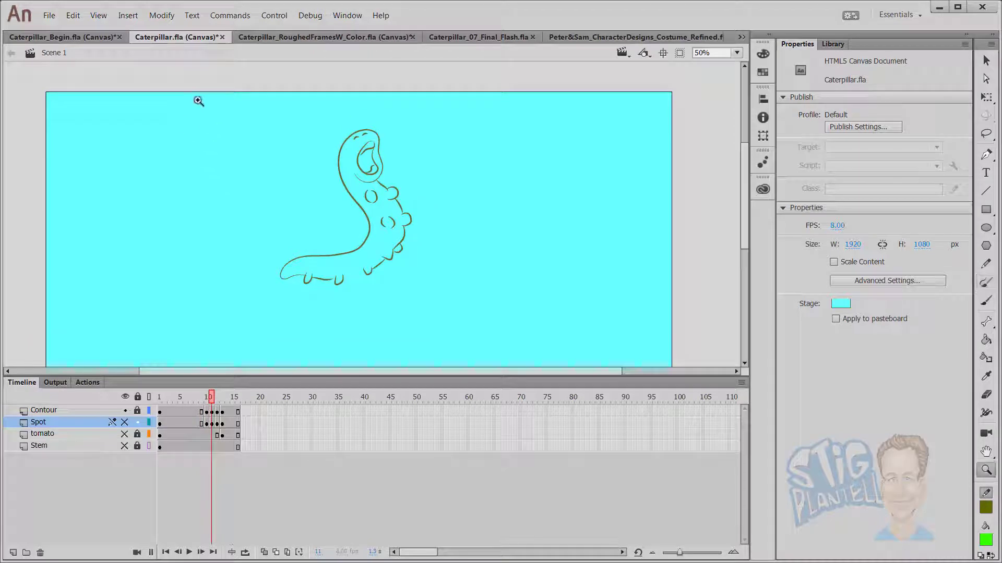
drag(199, 101, 500, 340)
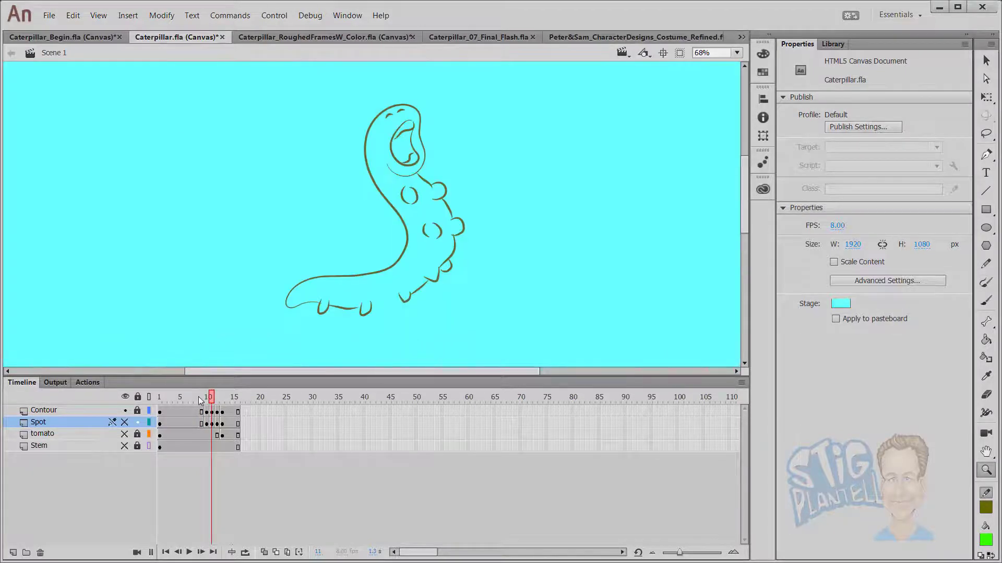
mouse_move(199, 400)
mouse_down()
mouse_move(233, 401)
mouse_move(212, 401)
mouse_up()
key(v)
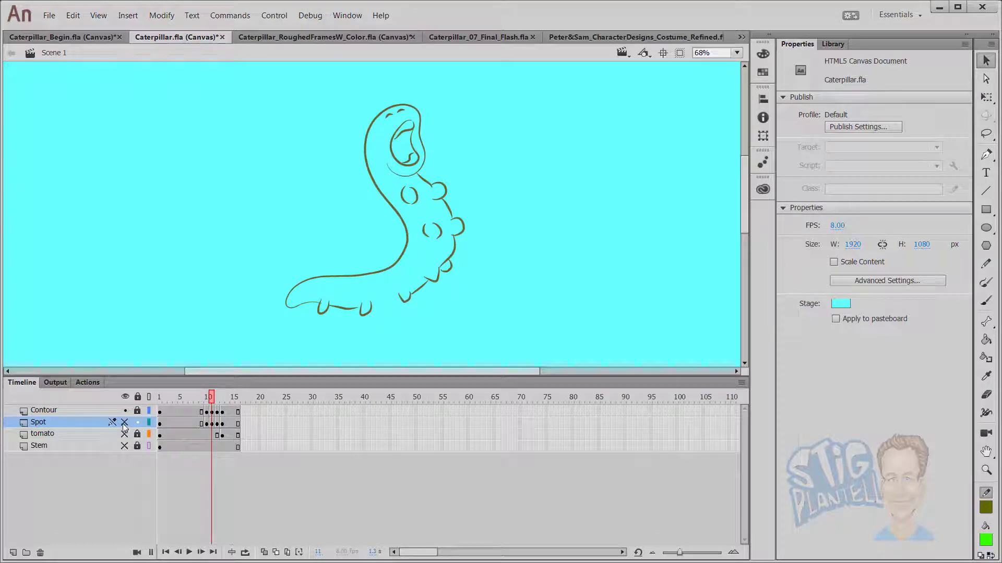
Step: Reshape the neck curve on Contour frame 11 via an anchor's tangent handle, then view Caterpillar_07_Final_Flash.fla
click(211, 411)
click(391, 219)
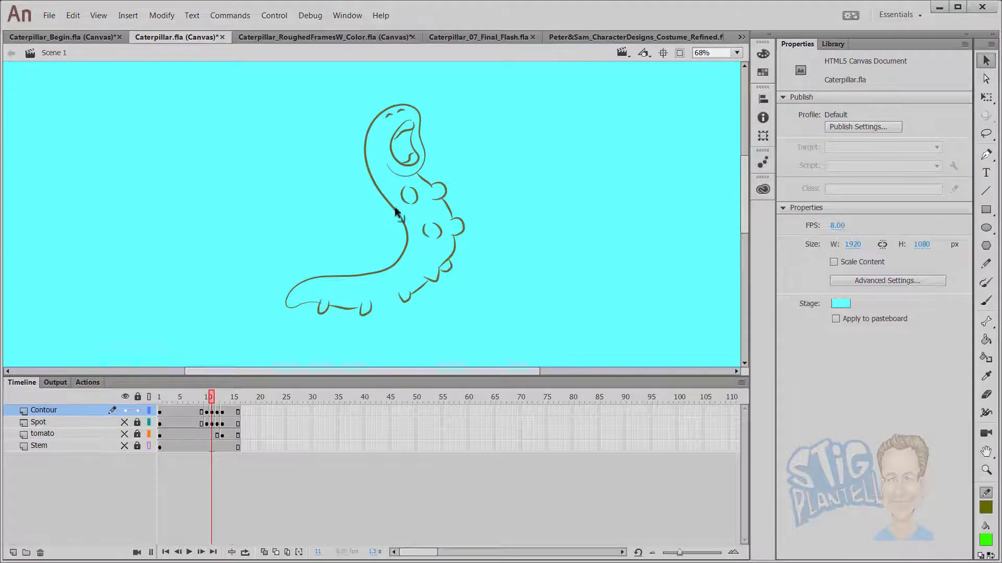
key(a)
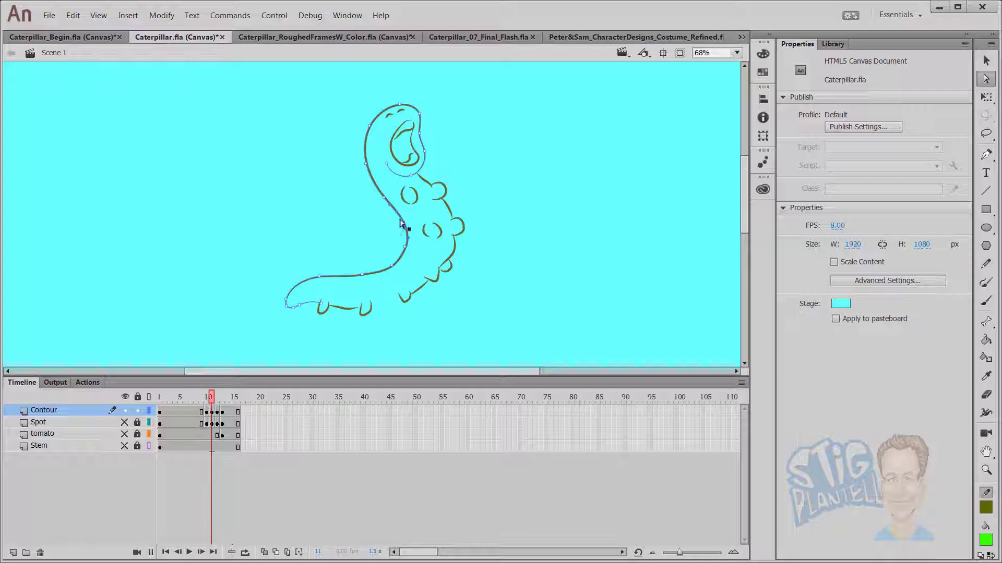
click(400, 223)
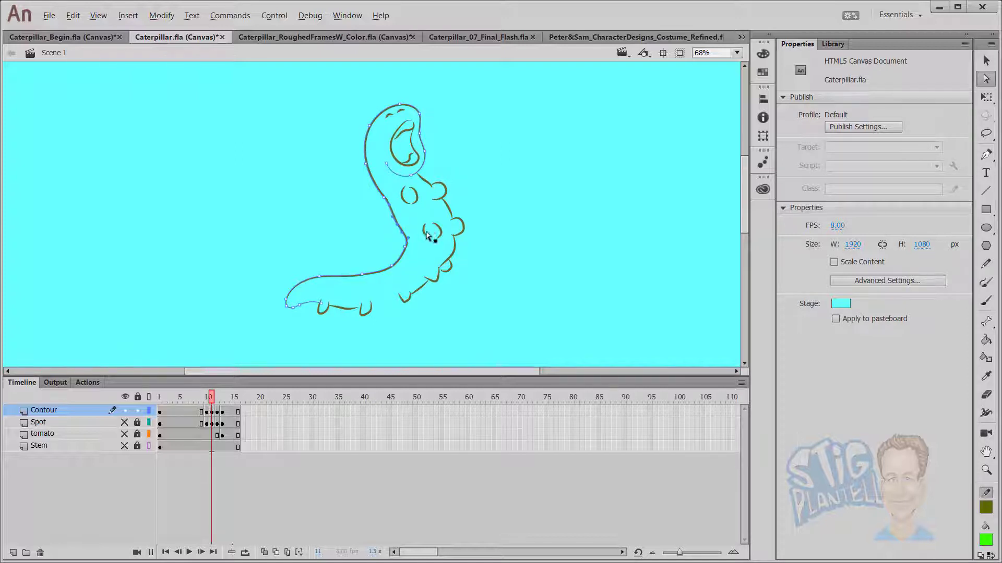
click(399, 228)
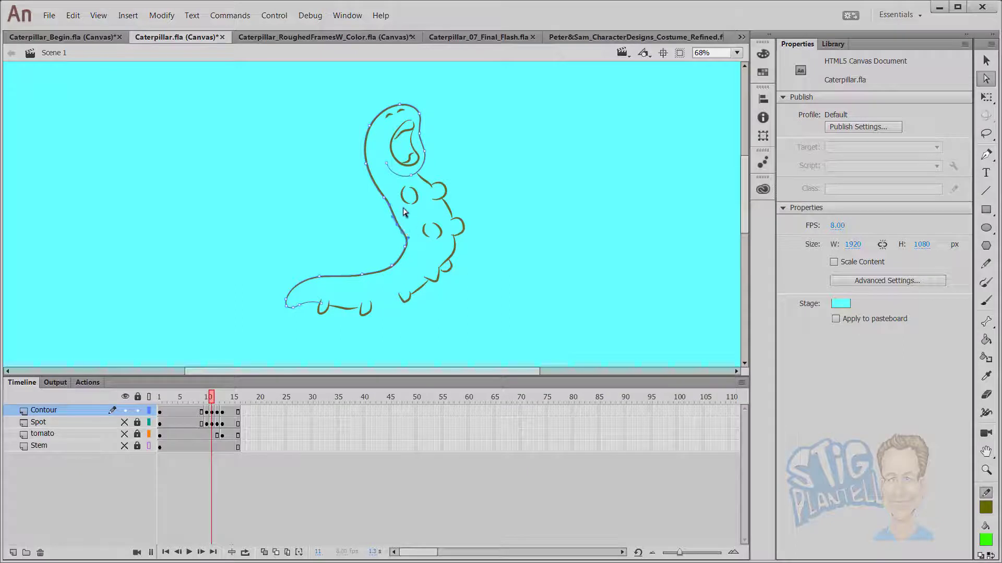
click(401, 221)
drag(398, 211, 393, 231)
click(456, 35)
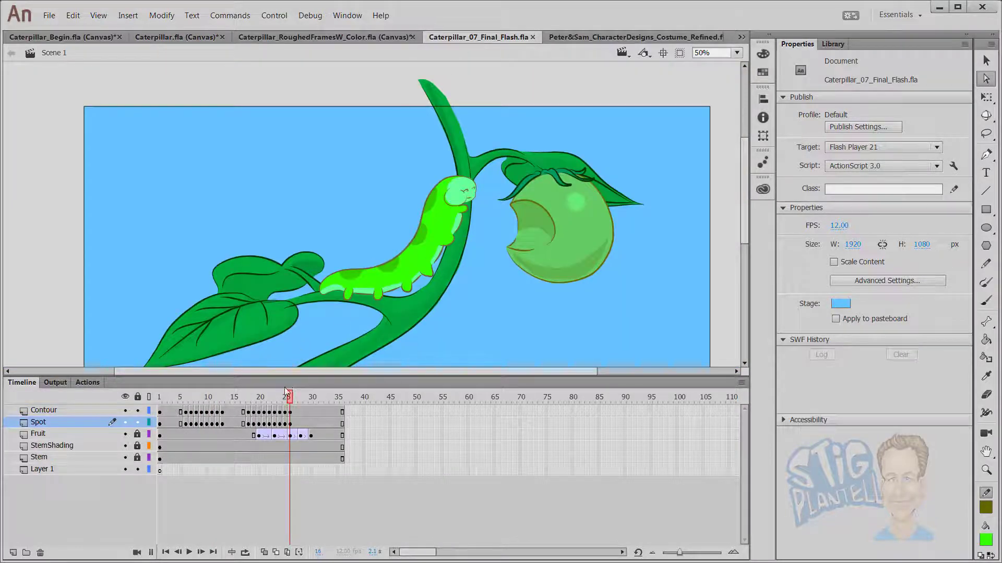
Step: Open Caterpillar_RoughedFramesW_Color.fla, turn Onion Skin off, scrub back toward frame 6, and unlock the Spot layer
click(329, 37)
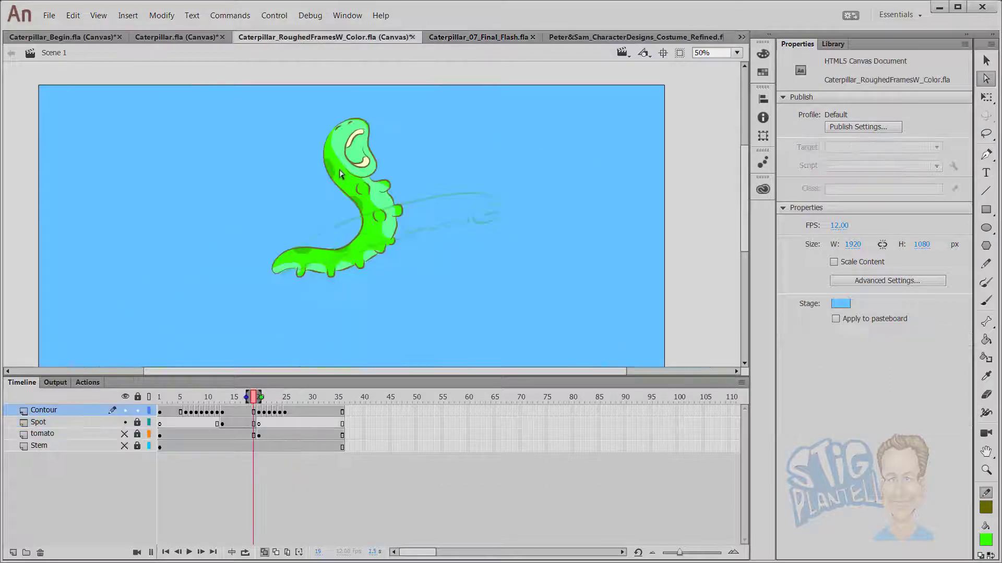
click(264, 553)
mouse_move(253, 398)
mouse_down()
mouse_move(189, 403)
mouse_move(274, 387)
mouse_move(227, 396)
mouse_up()
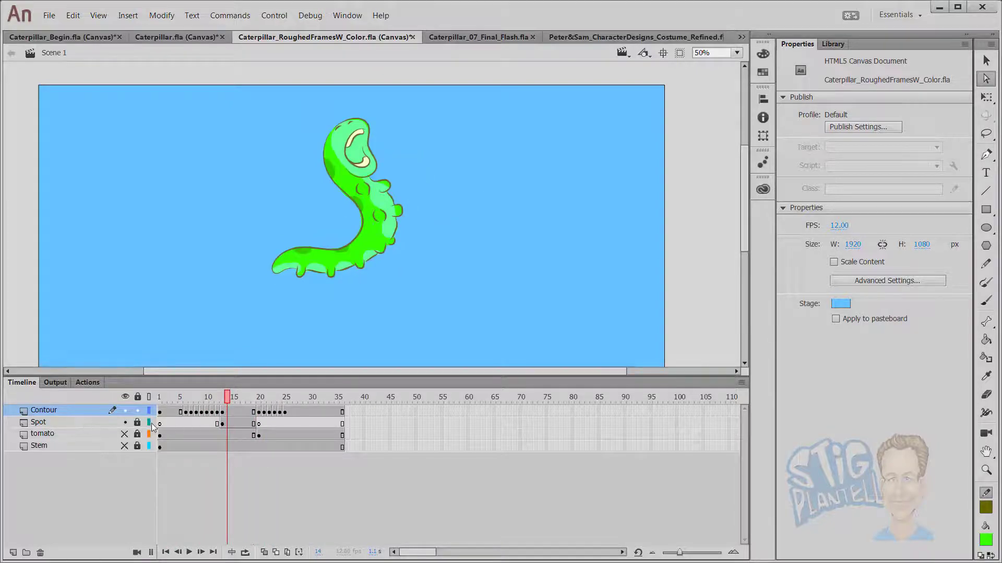
drag(219, 422, 217, 429)
drag(230, 398, 191, 413)
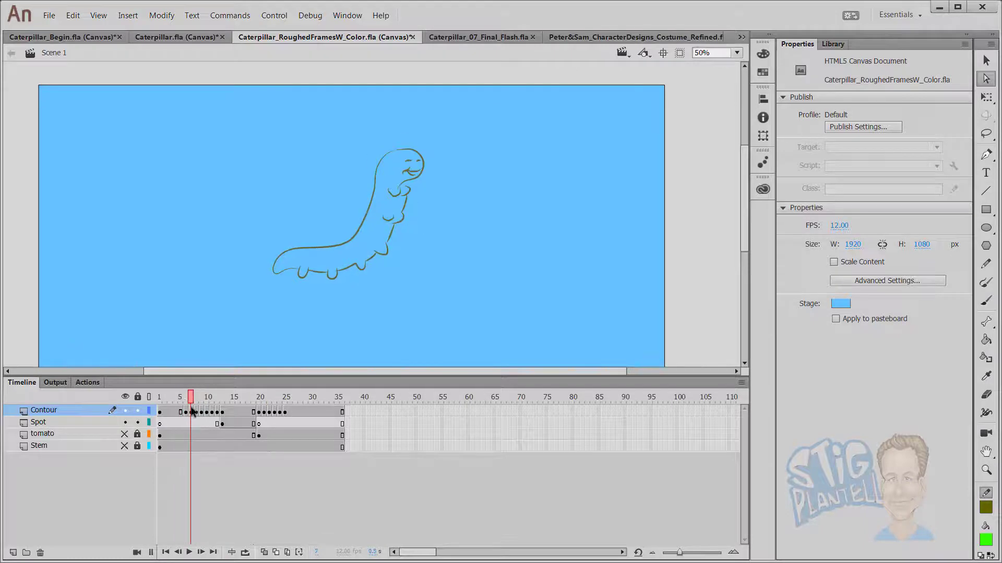
Step: Choose the Paint Bucket, float and enlarge the Tools panel, and set Gap Size to Close Small Gaps
key(k)
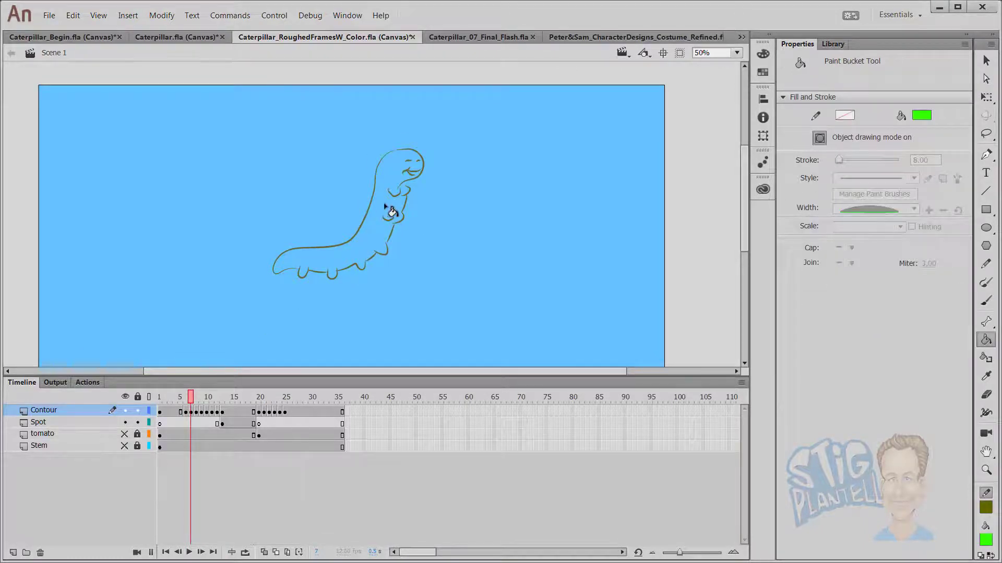
click(193, 415)
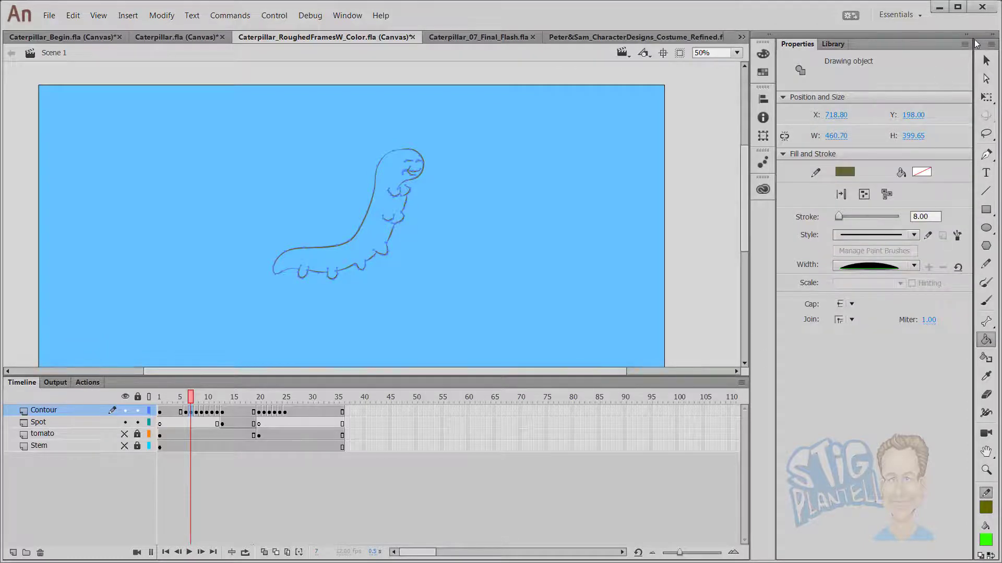
drag(983, 39, 813, 54)
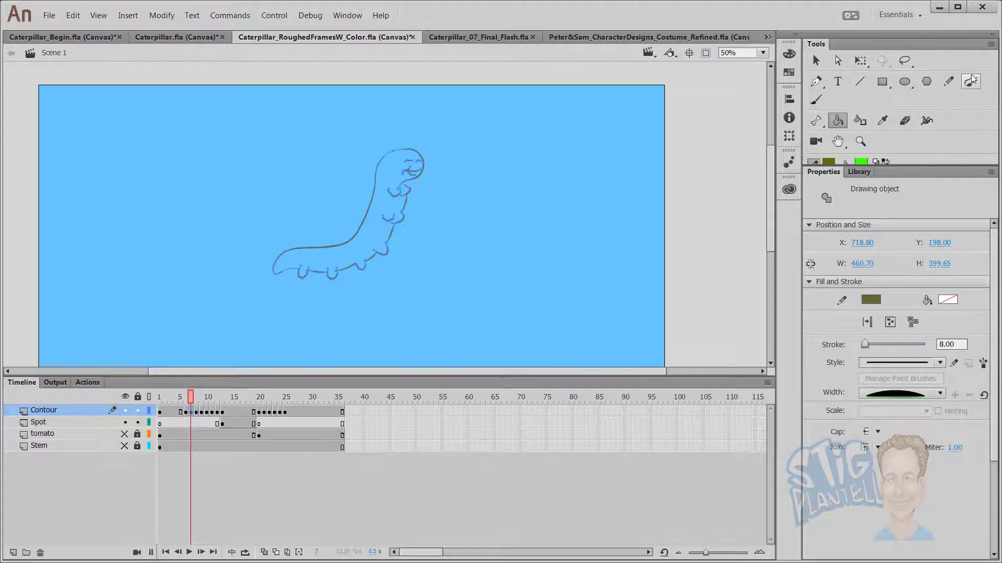
drag(906, 163, 827, 198)
click(817, 188)
click(856, 201)
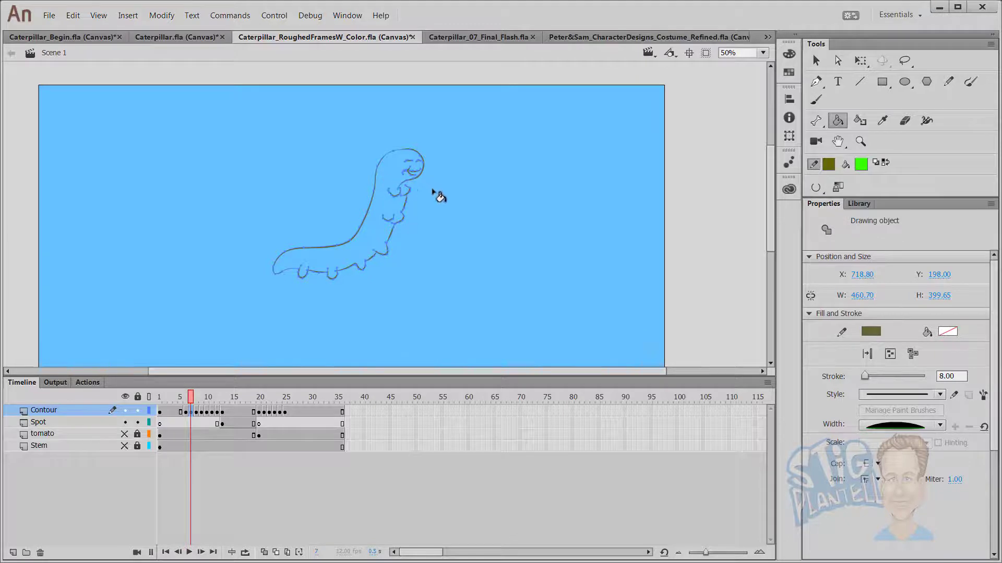
Step: Step between frames and select frame 6 on the Spot layer
key(period)
key(period)
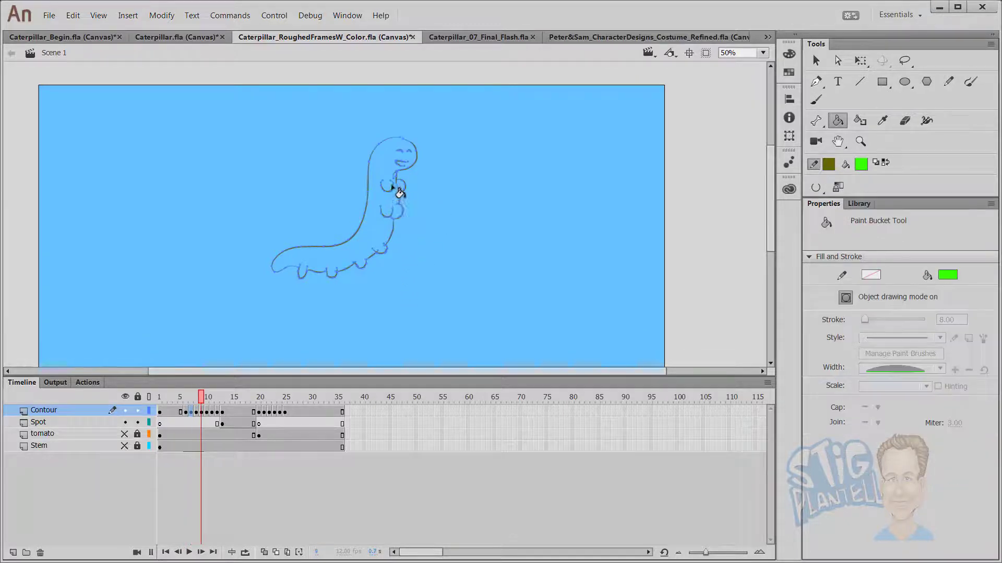
key(comma)
key(comma)
key(comma)
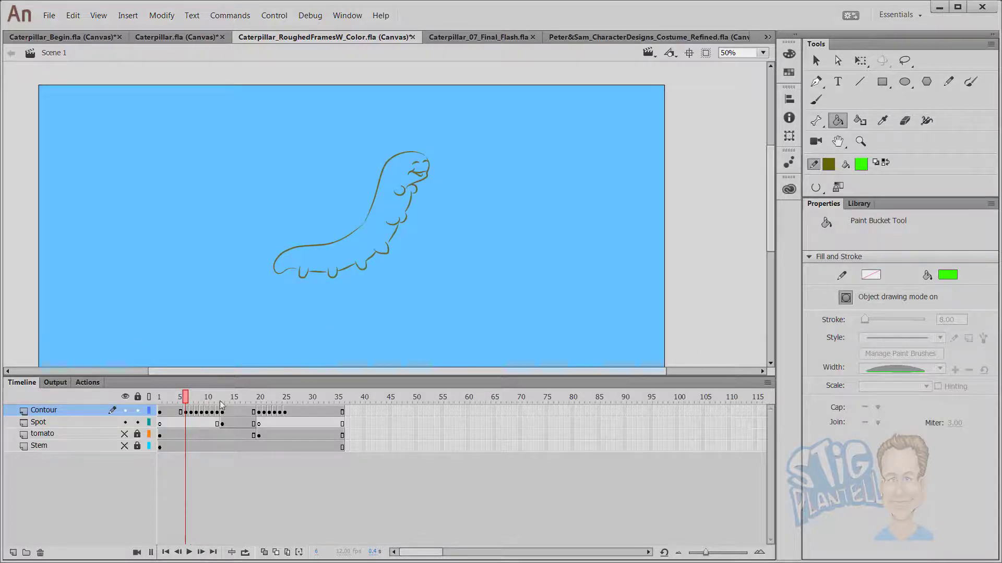
click(188, 423)
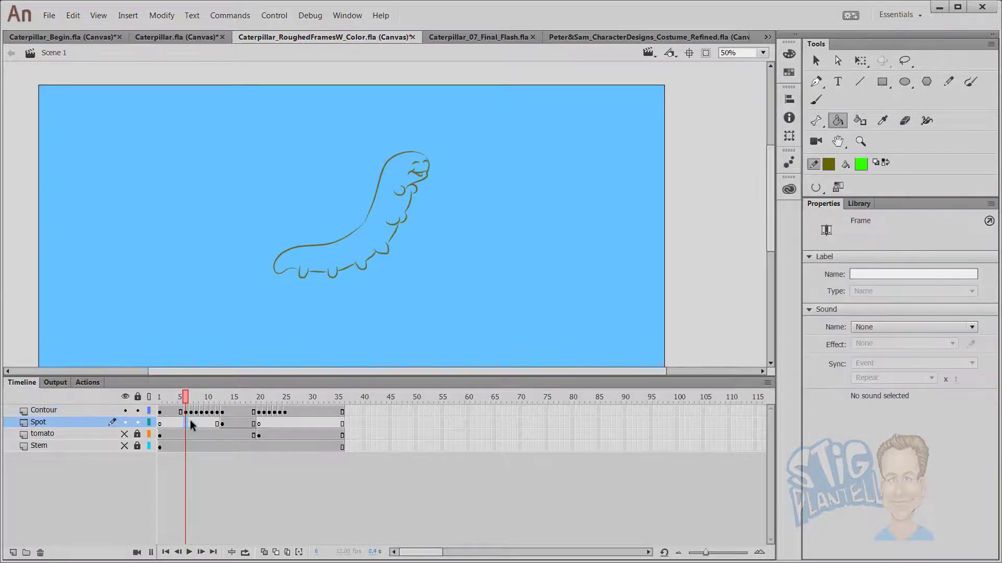
Step: Brush green paint over the caterpillar's back and tail on the Spot layer in frame 6
key(b)
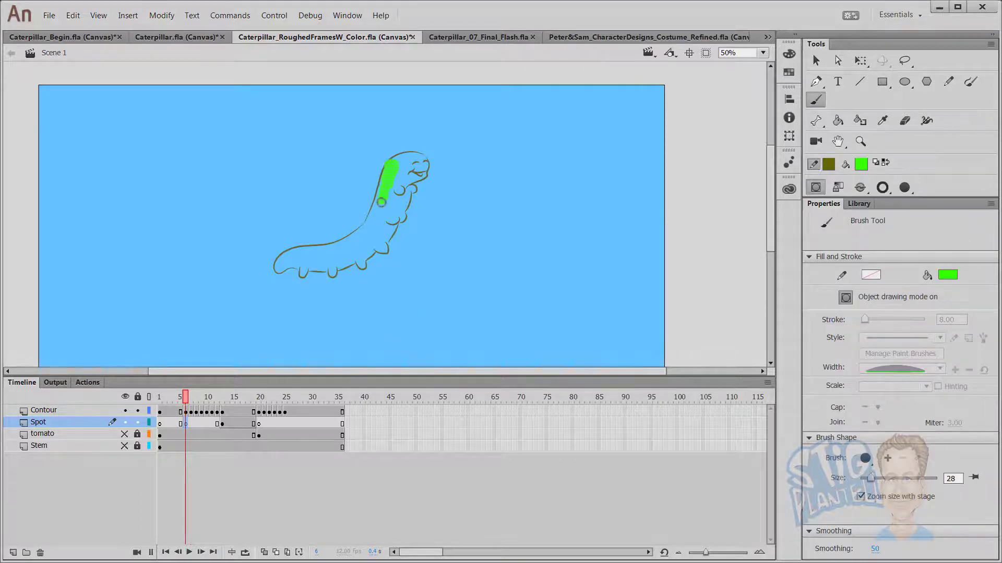
drag(381, 202, 375, 211)
mouse_move(309, 250)
mouse_down()
mouse_move(279, 267)
mouse_move(297, 262)
mouse_move(302, 272)
mouse_move(317, 259)
mouse_move(330, 268)
mouse_move(384, 250)
mouse_move(405, 185)
mouse_move(424, 165)
mouse_move(395, 159)
mouse_move(408, 181)
mouse_up()
key(k)
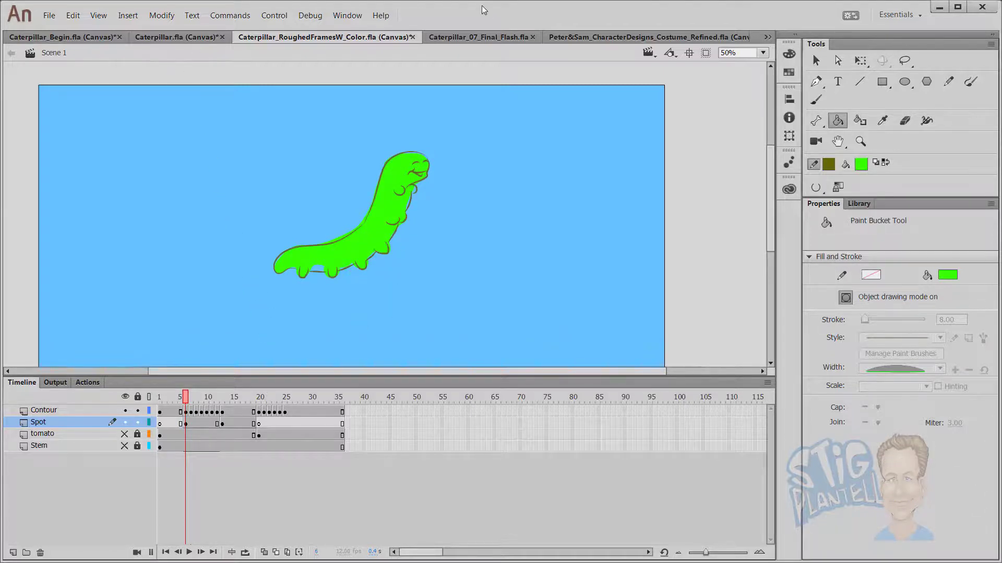
Step: Switch to Caterpillar_07_Final_Flash.fla and play it, stopping at frame 24 where the caterpillar bites
click(502, 41)
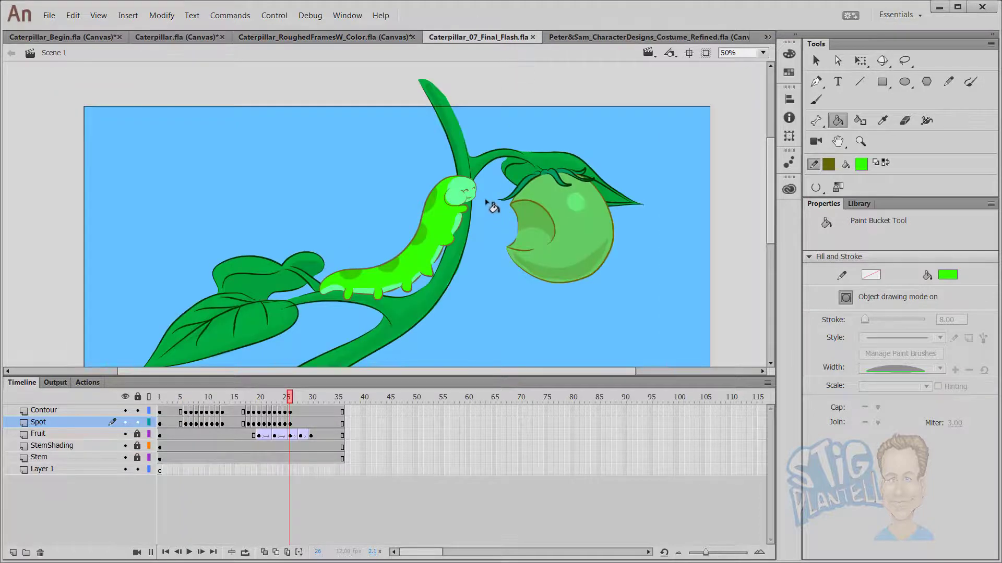
key(Return)
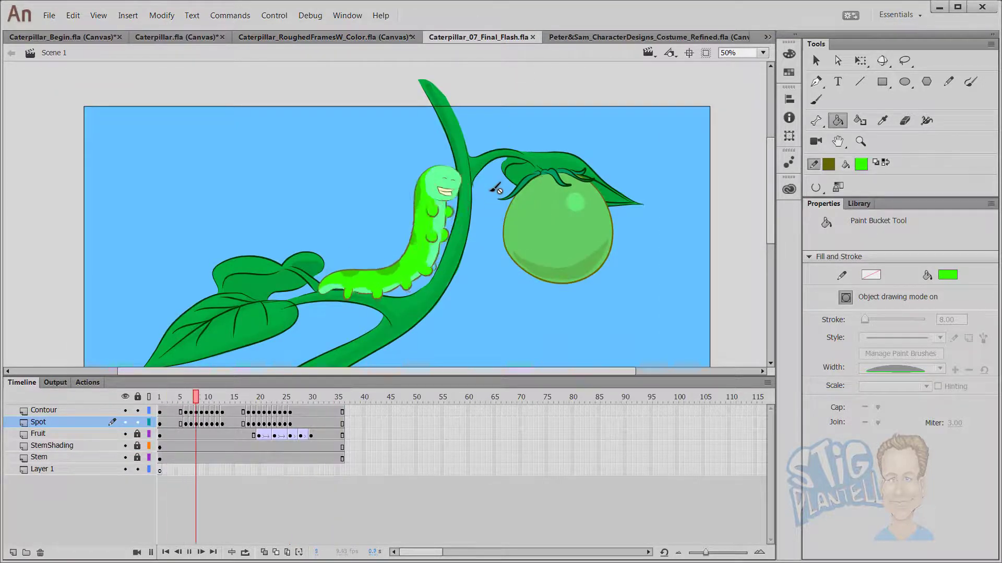
key(Return)
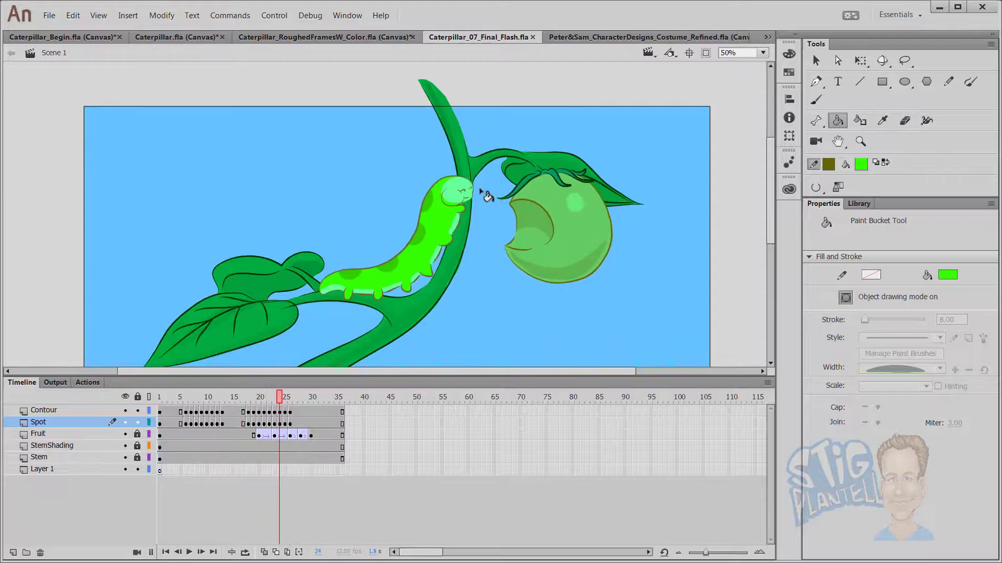
Step: Zoom in on the caterpillar's head
key(z)
drag(307, 148, 505, 312)
drag(395, 86, 557, 206)
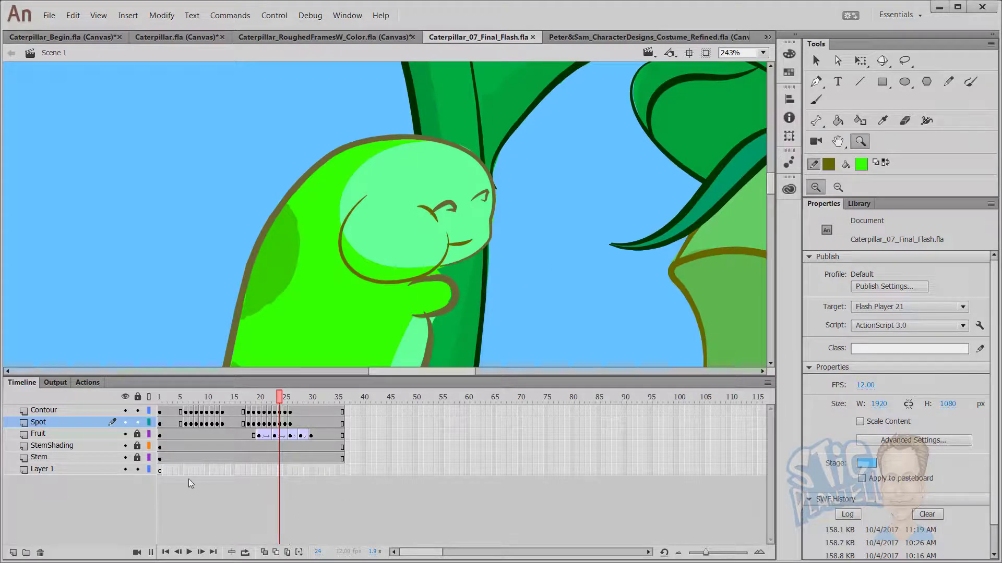
Step: Delete Layer 1 and hide the StemShading, Stem and Fruit layers
click(95, 470)
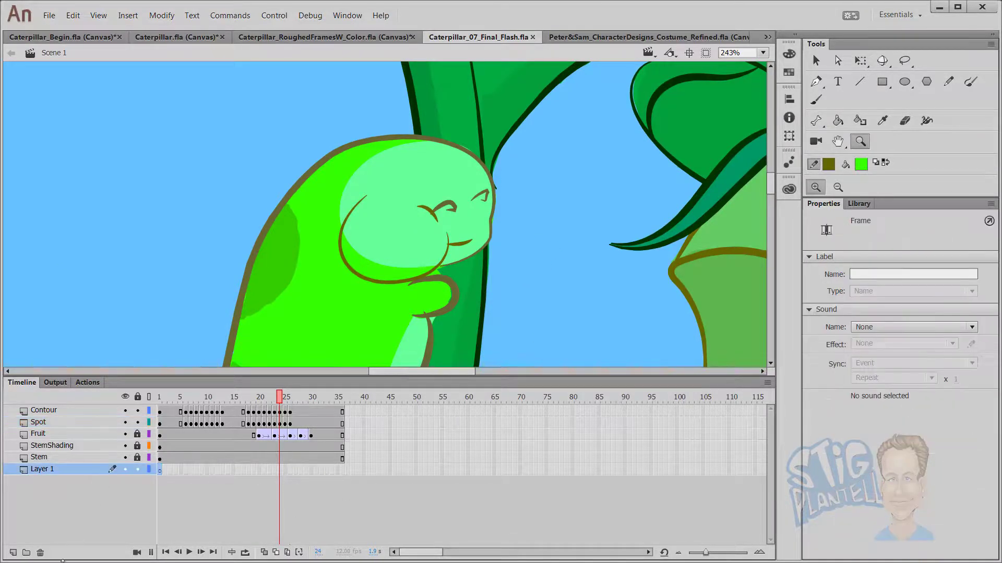
click(41, 553)
drag(125, 447, 125, 458)
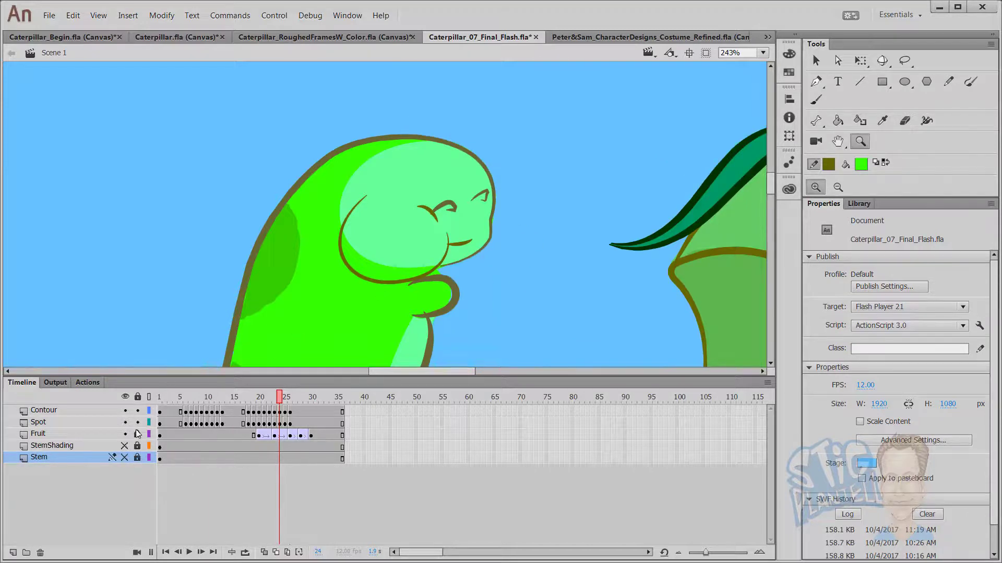
click(126, 435)
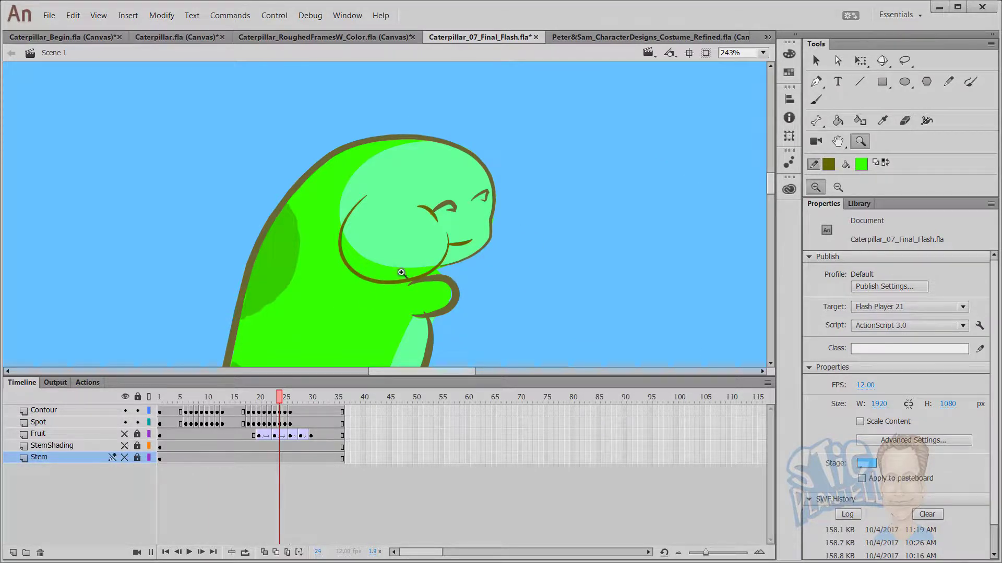
Step: Step forward through the frames to 31, then back to frame 20
key(period)
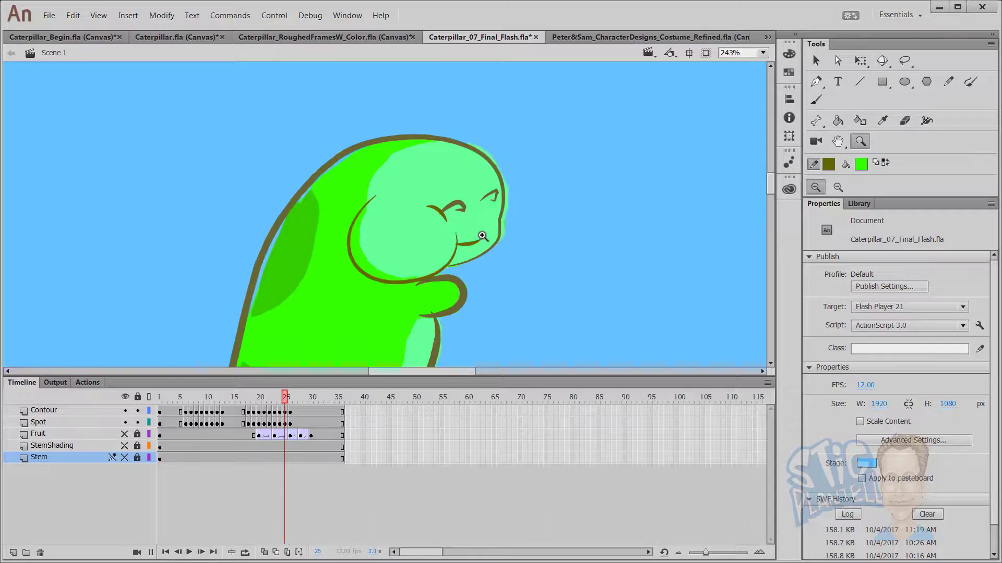
key(period)
key(period)
key(period)
key(period)
key(period)
key(period)
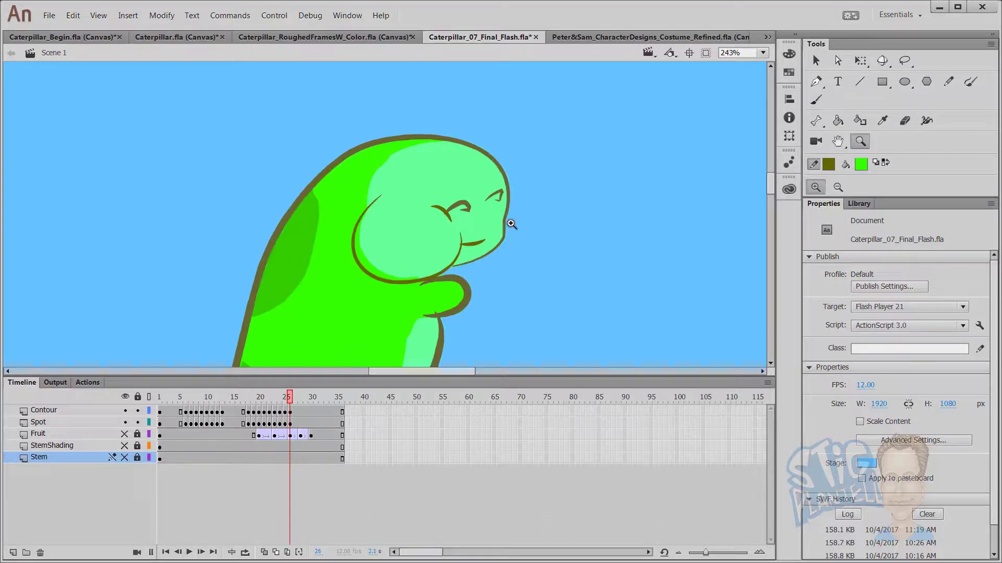
key(comma)
key(comma)
key(comma)
key(comma)
key(comma)
key(comma)
key(comma)
key(comma)
key(comma)
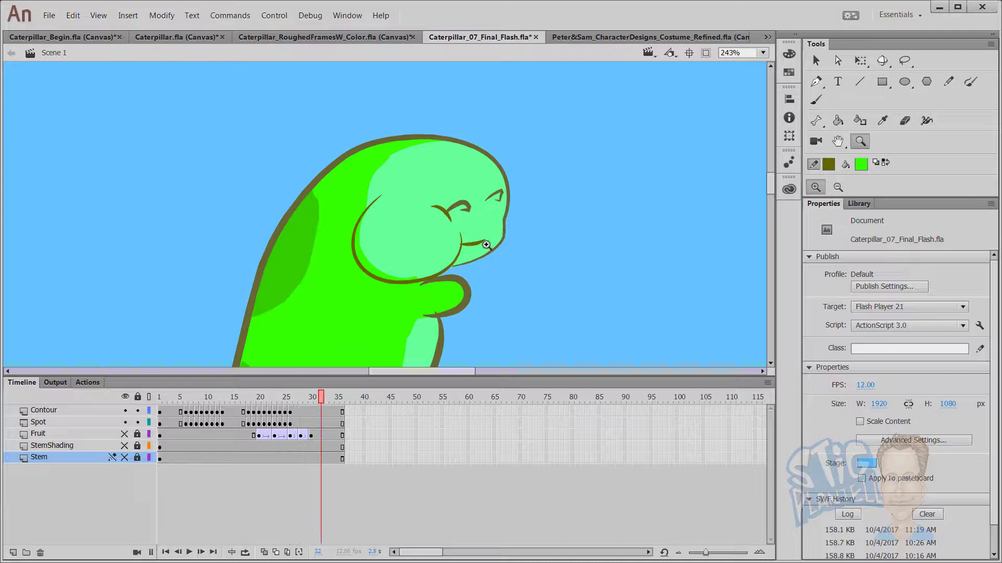
key(comma)
key(comma)
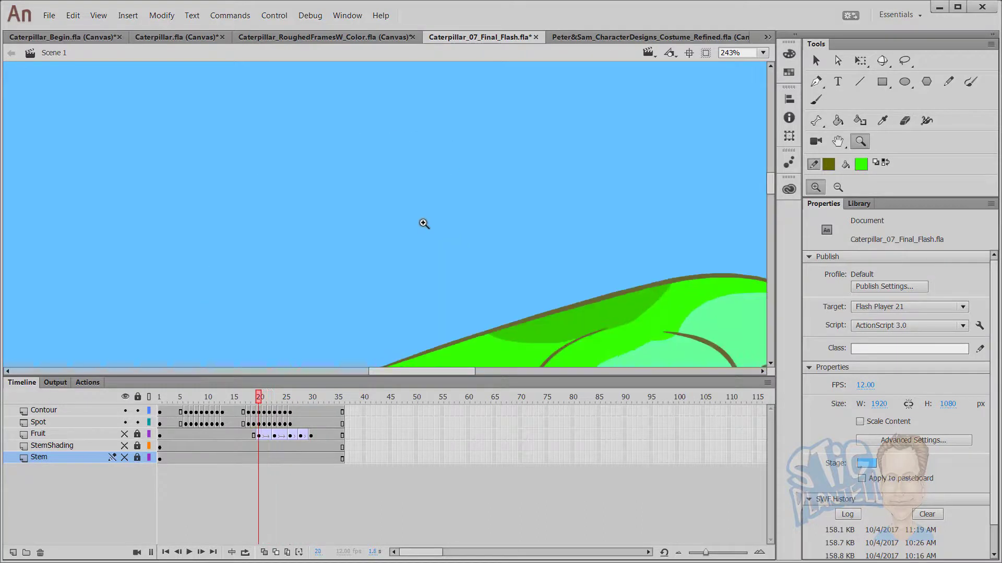
Step: Pan and zoom around the caterpillar's face to inspect its outline
drag(574, 232, 364, 152)
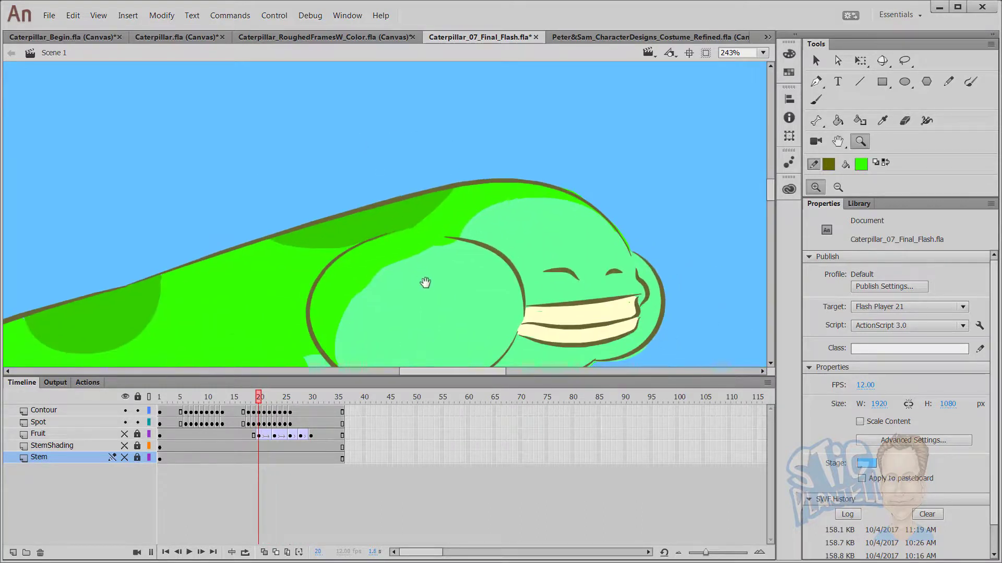
drag(420, 281, 469, 191)
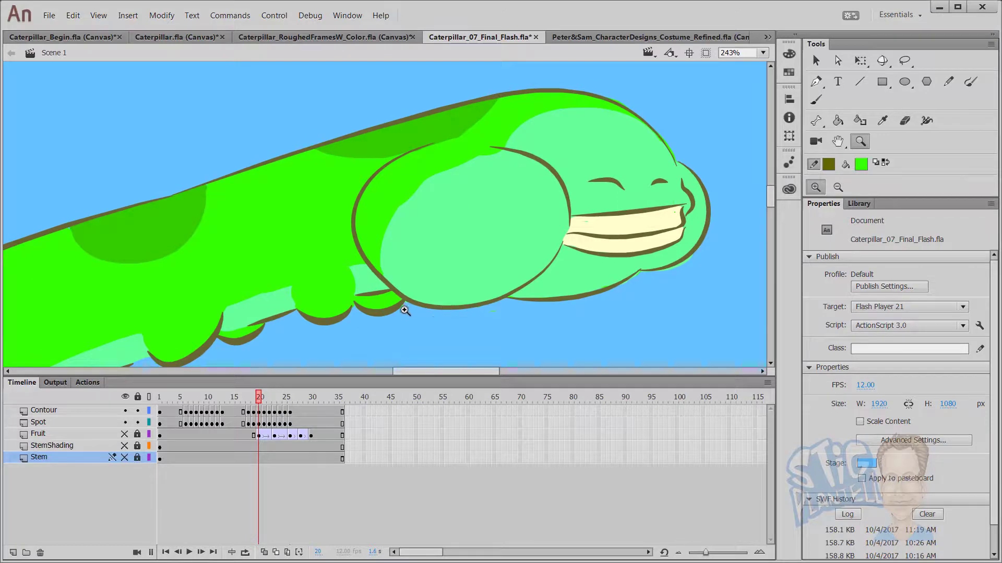
drag(451, 336, 450, 330)
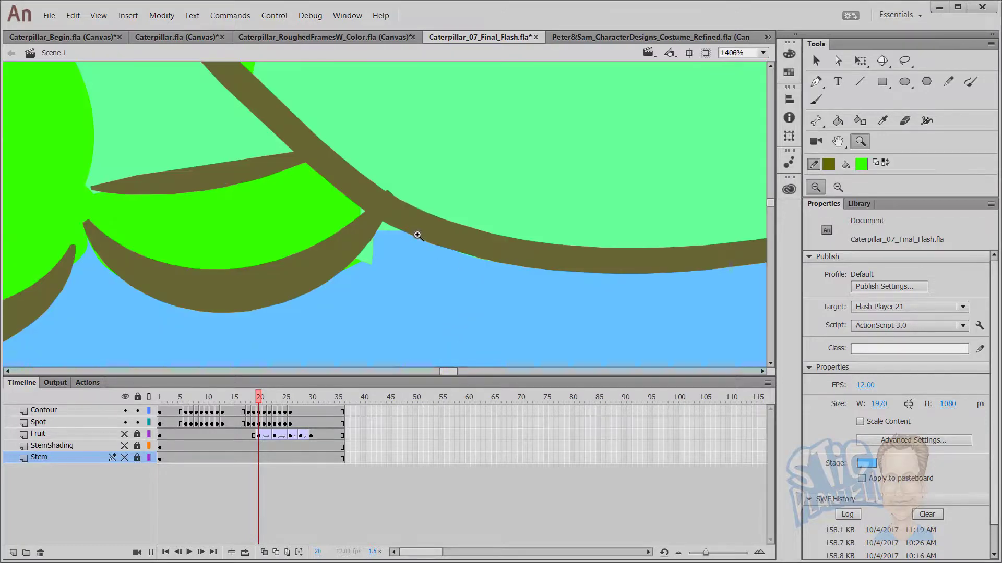
alt+click(426, 211)
alt+click(444, 190)
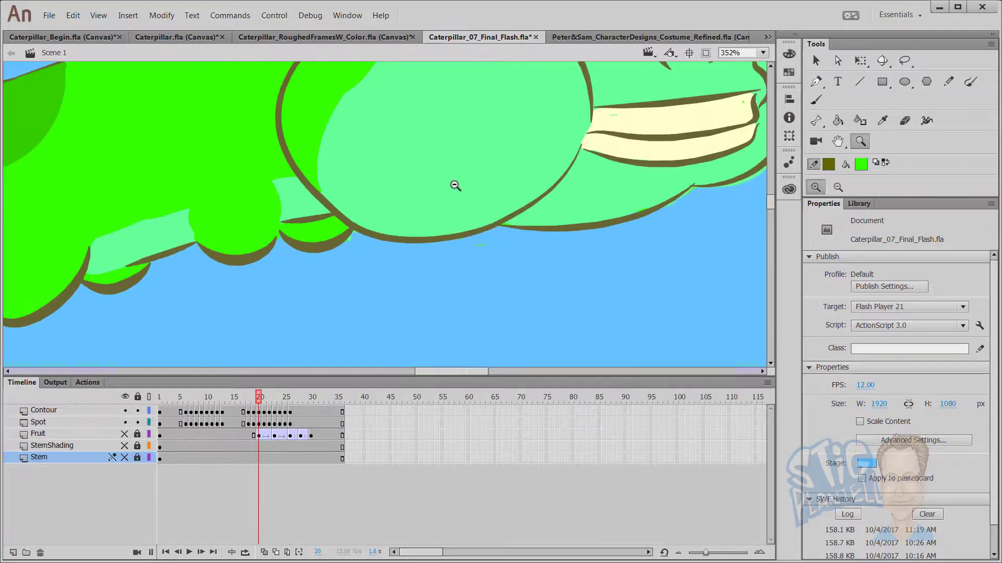
alt+click(458, 187)
drag(344, 212, 454, 310)
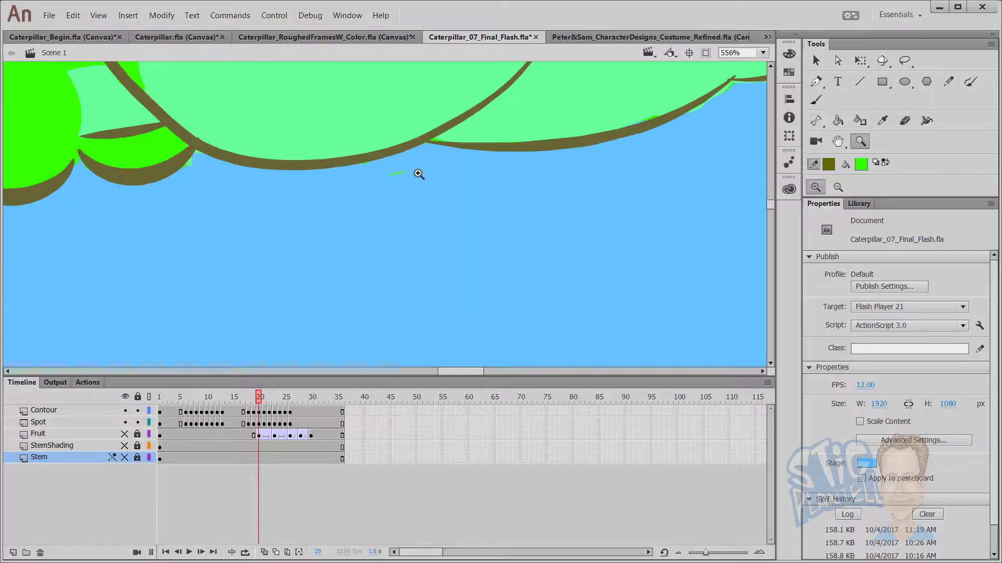
alt+click(401, 141)
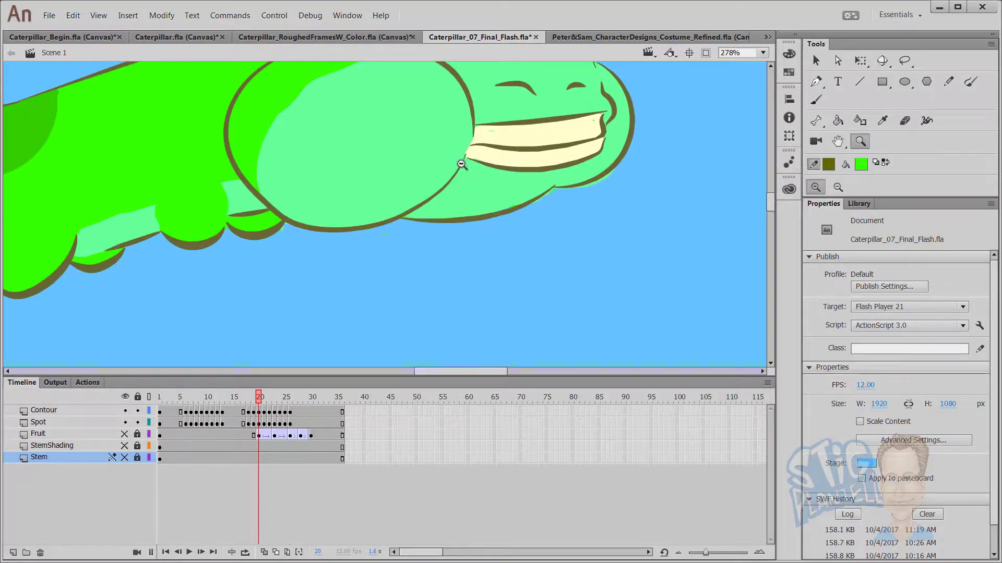
Step: Zoom in on the caterpillar's mouth, then out to the whole stage, and return to frame 17
drag(626, 206, 466, 139)
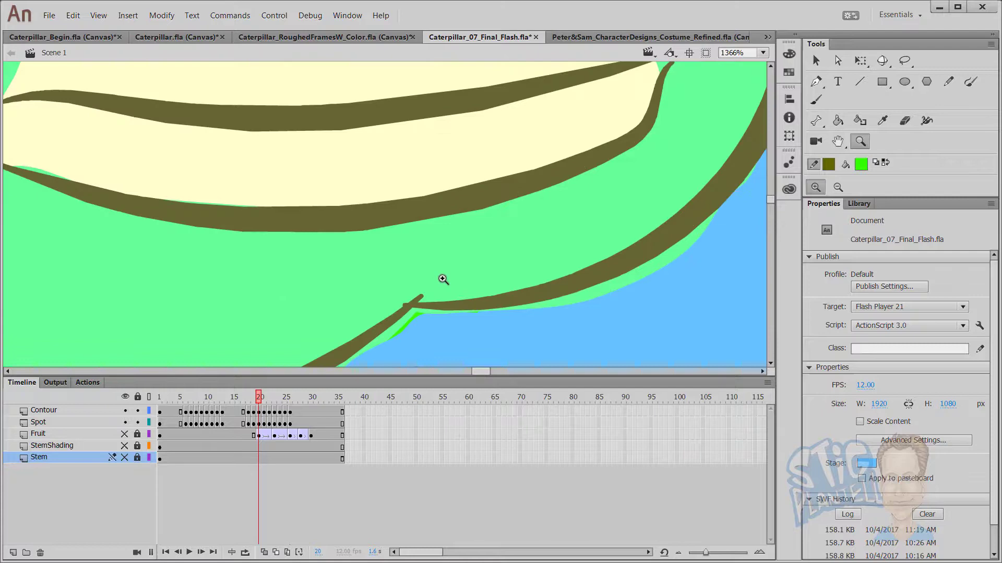
alt+click(472, 205)
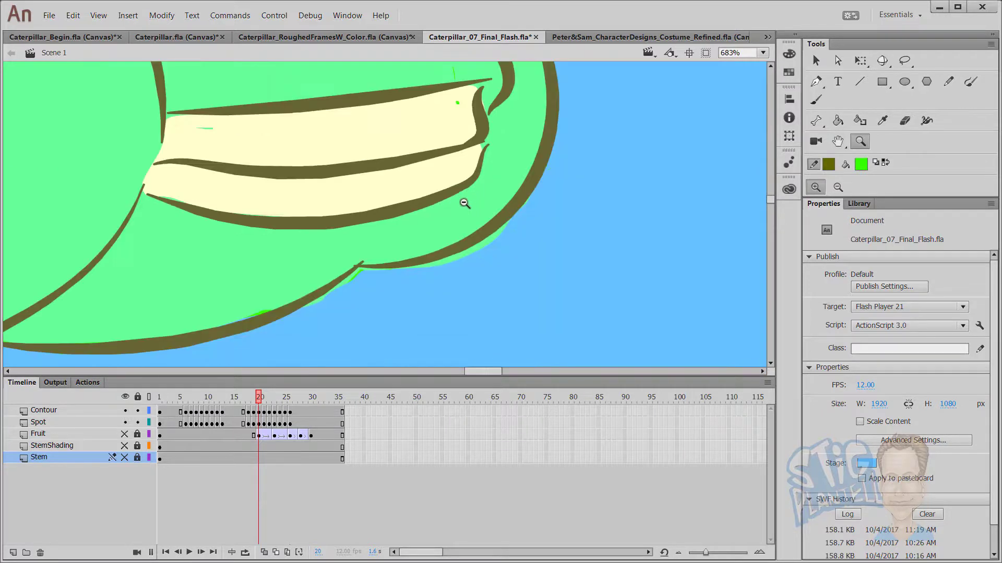
alt+click(464, 204)
alt+click(359, 177)
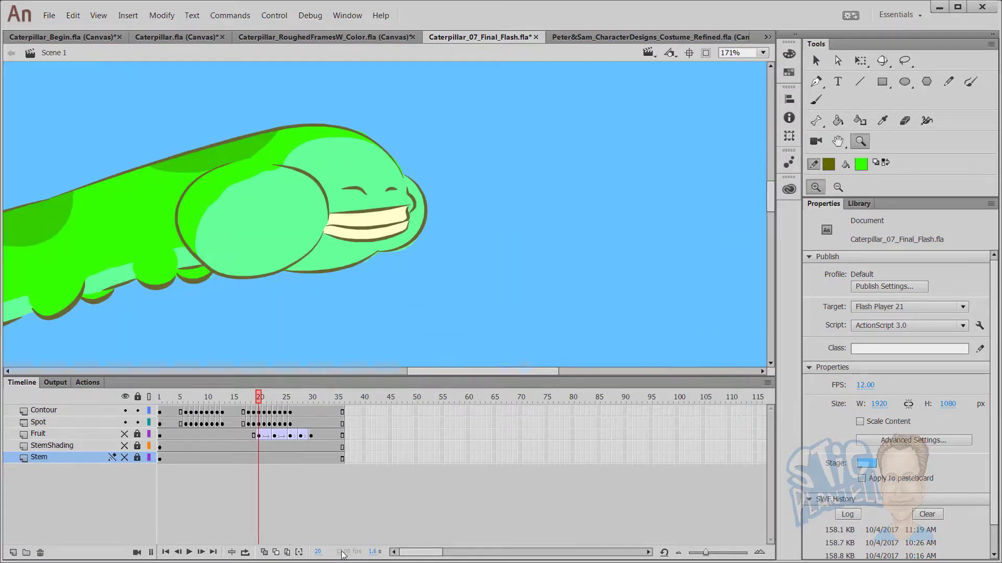
alt+click(299, 251)
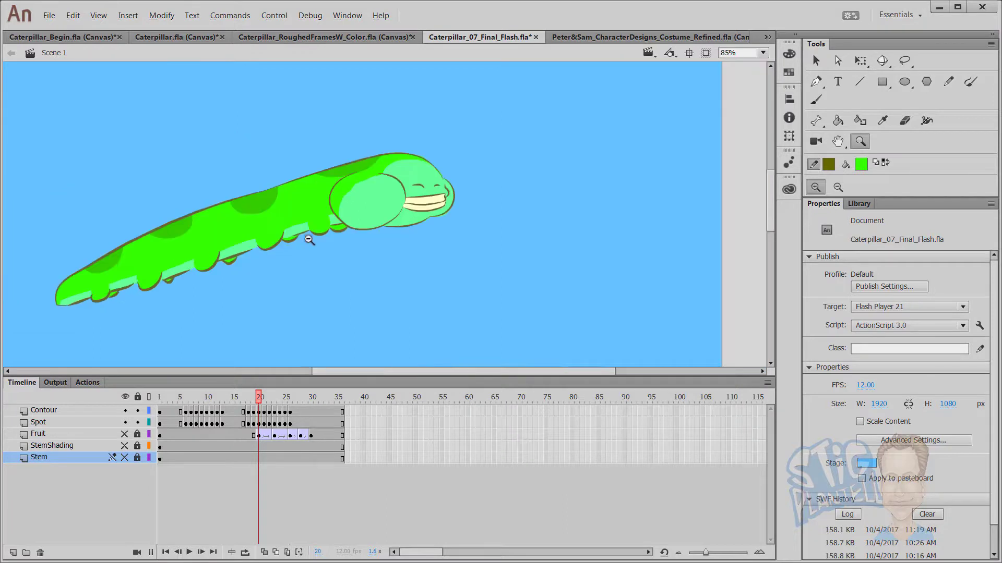
alt+click(312, 242)
mouse_move(261, 399)
mouse_down()
mouse_move(192, 402)
mouse_move(290, 403)
mouse_move(171, 409)
mouse_move(284, 404)
mouse_move(242, 405)
mouse_up()
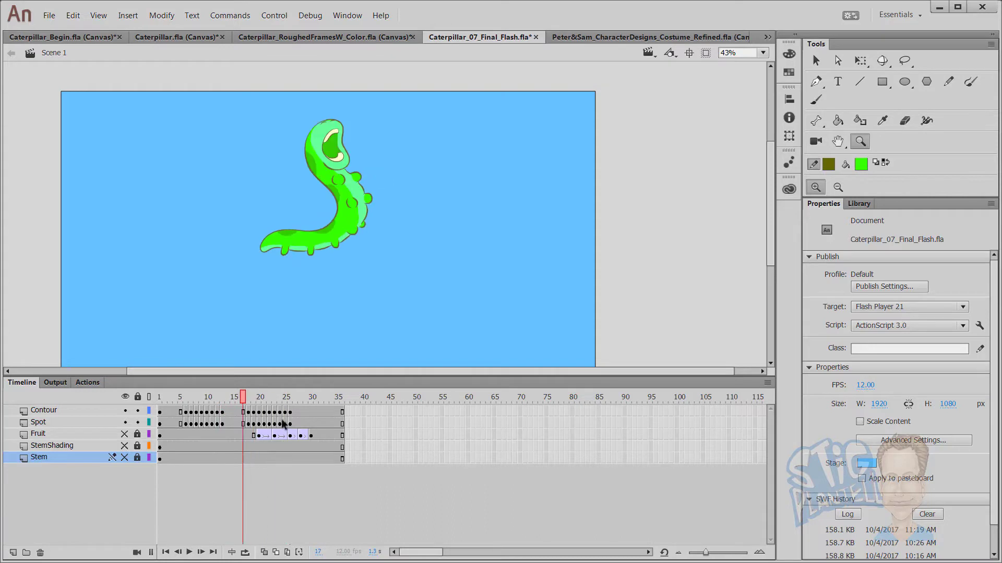
Step: Unhide the StemShading and Stem layers and zoom in on the caterpillar and fruit
click(124, 446)
click(125, 457)
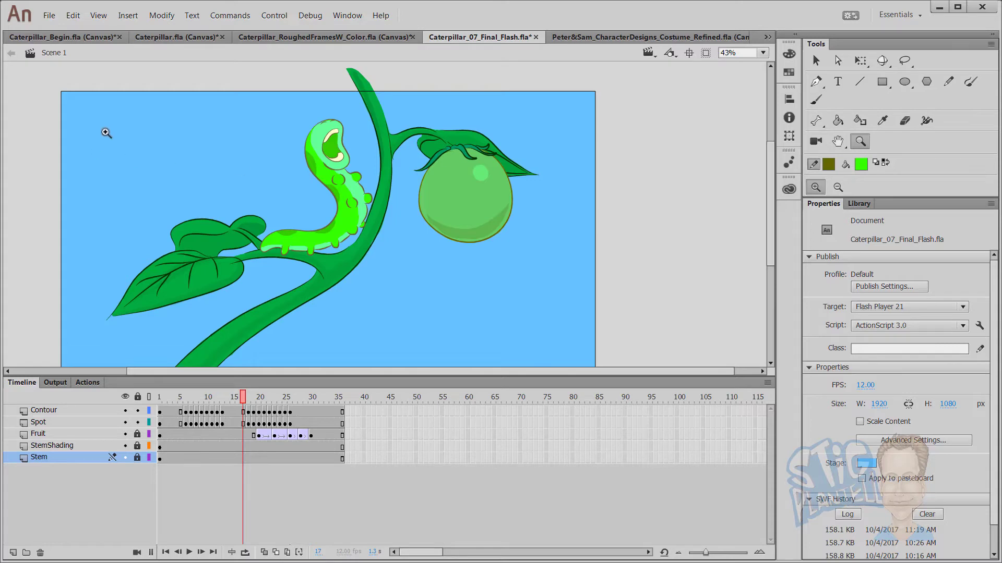
drag(115, 102, 589, 301)
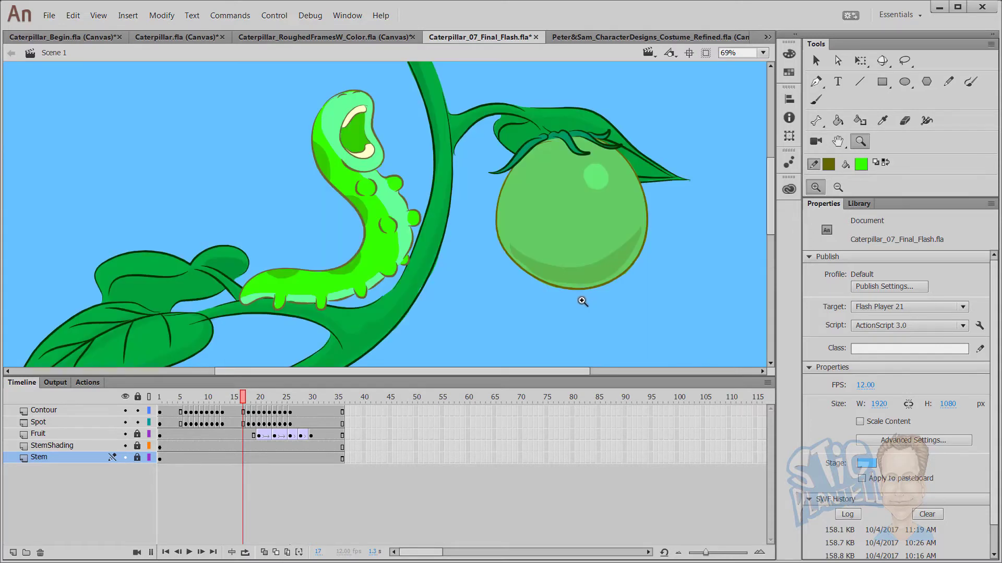